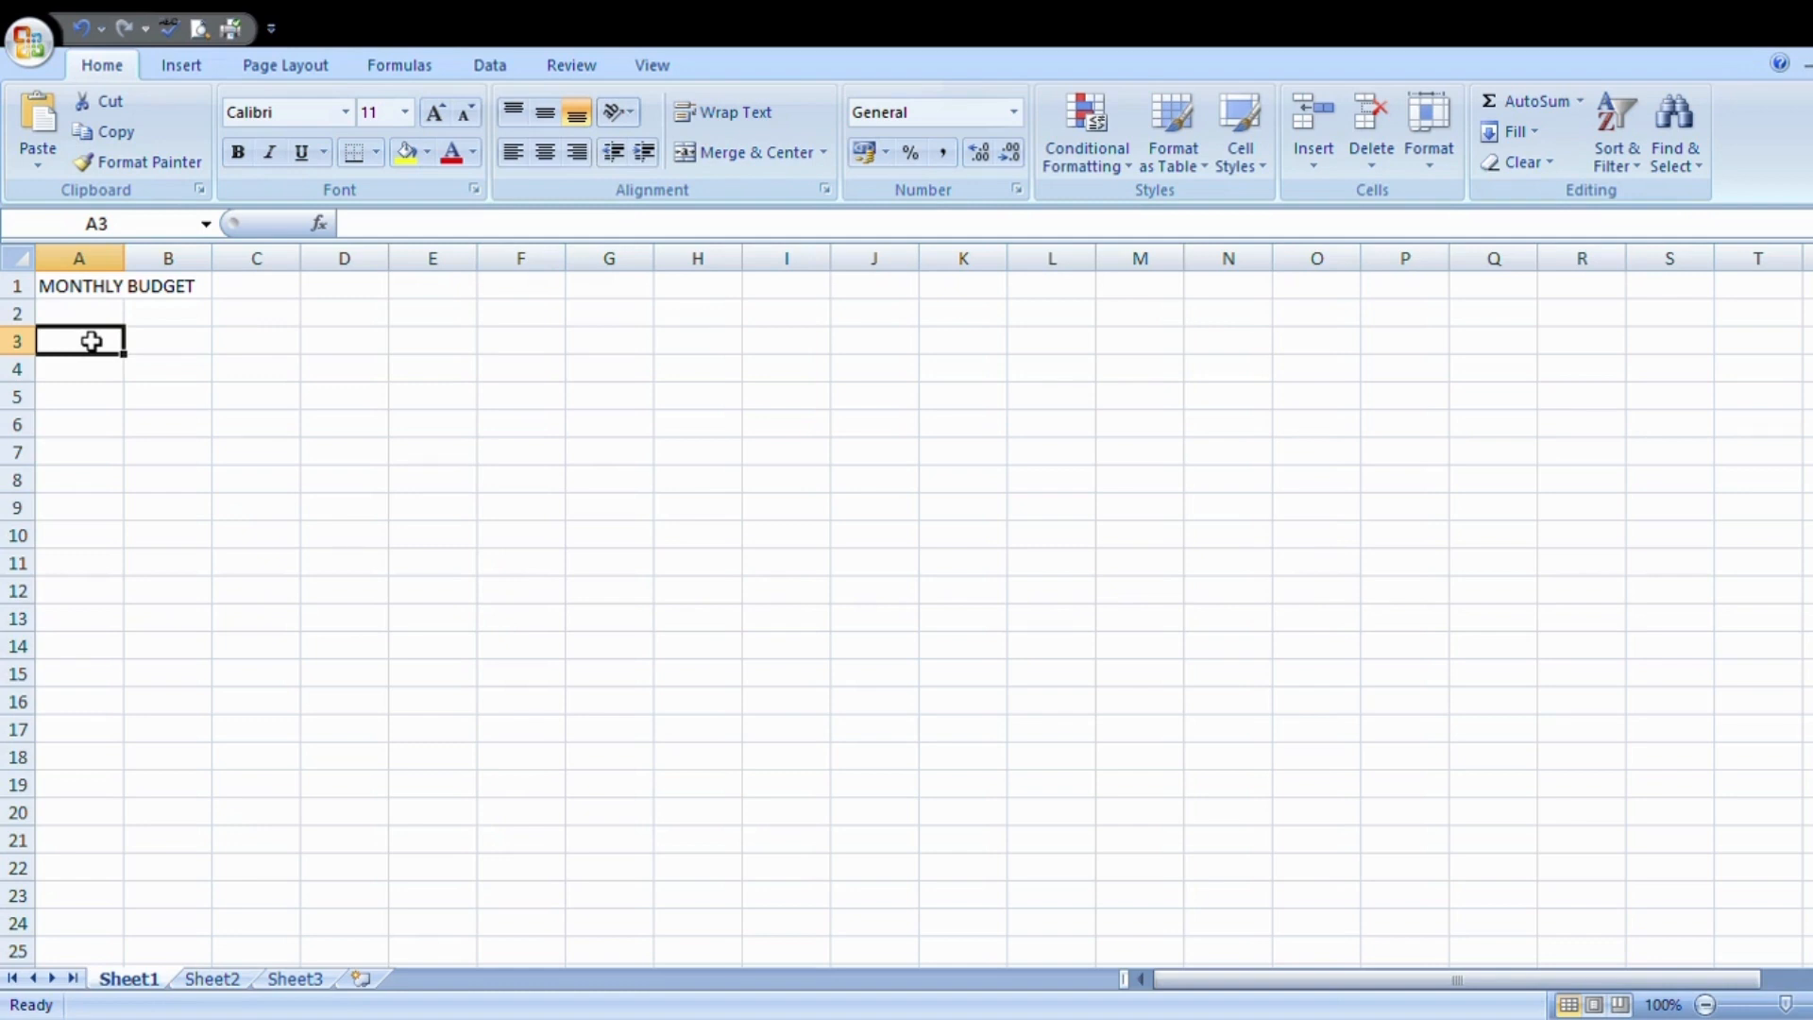
# - Enter the heading BILLS in A3 and list Rent, Food and Electricity below it in A4 to A6
pyautogui.write('BILLS')
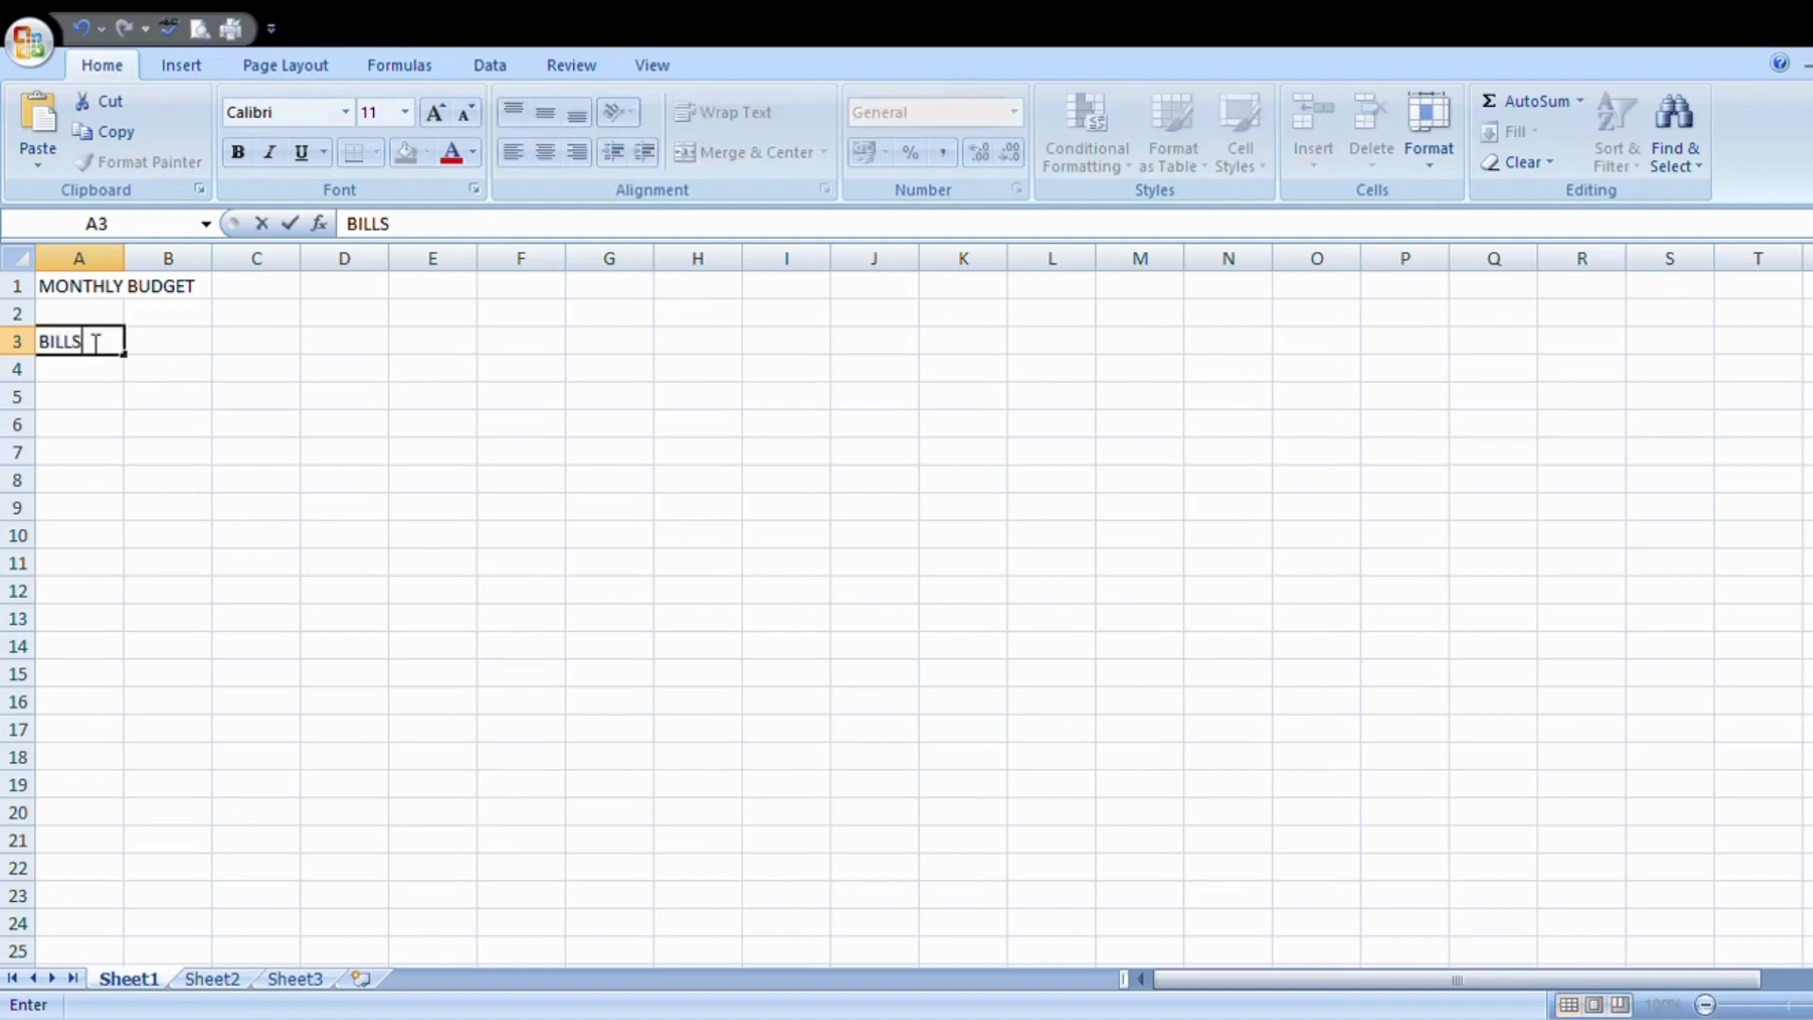
pyautogui.press('Return')
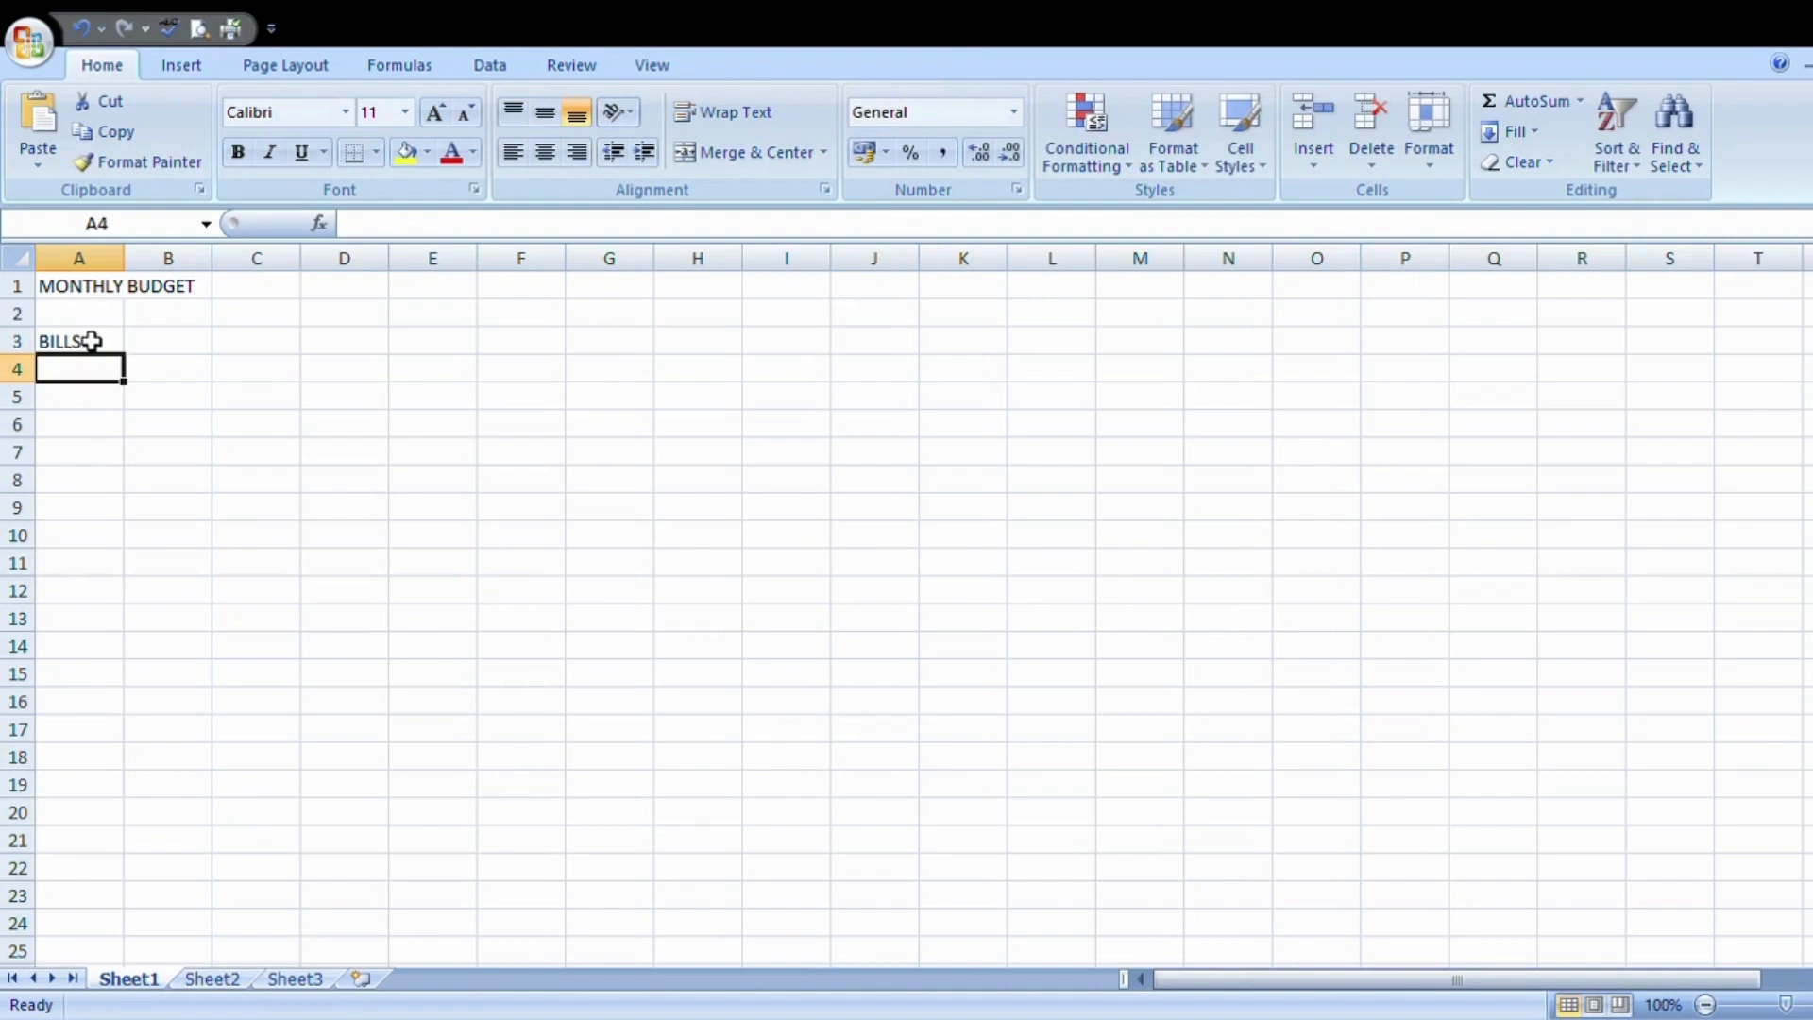
pyautogui.write('Rent')
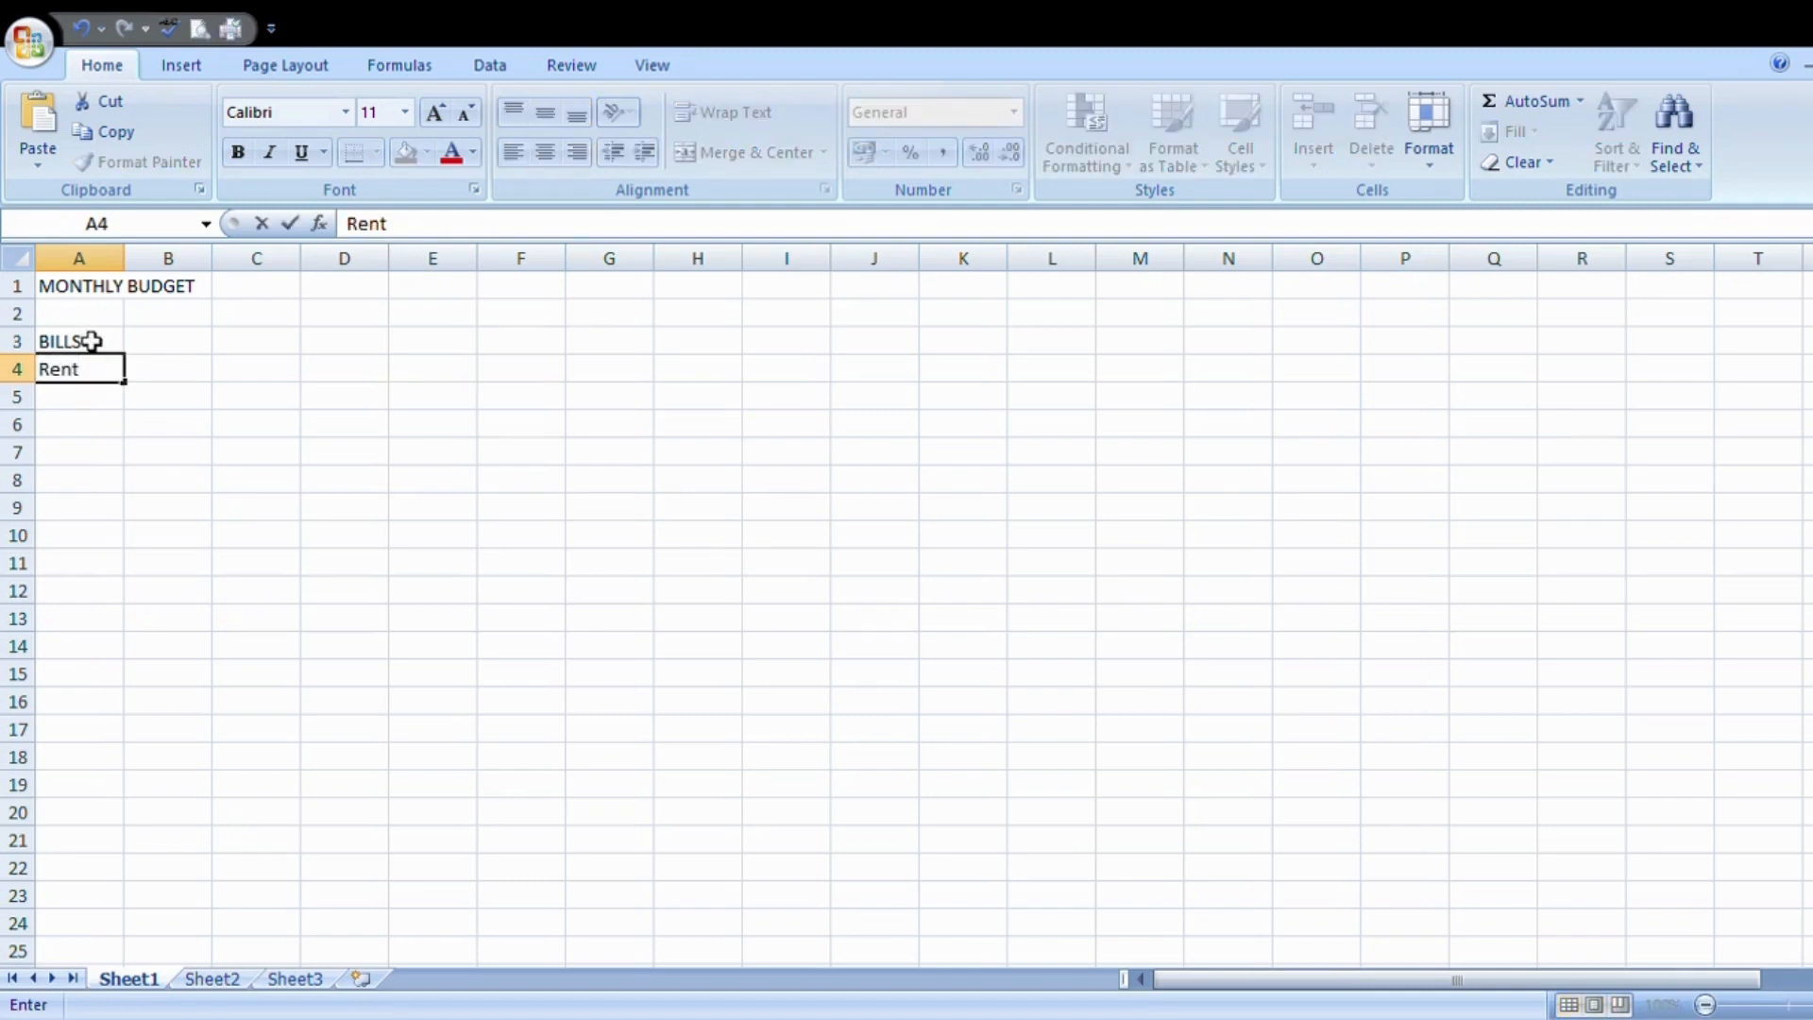
pyautogui.press('Return')
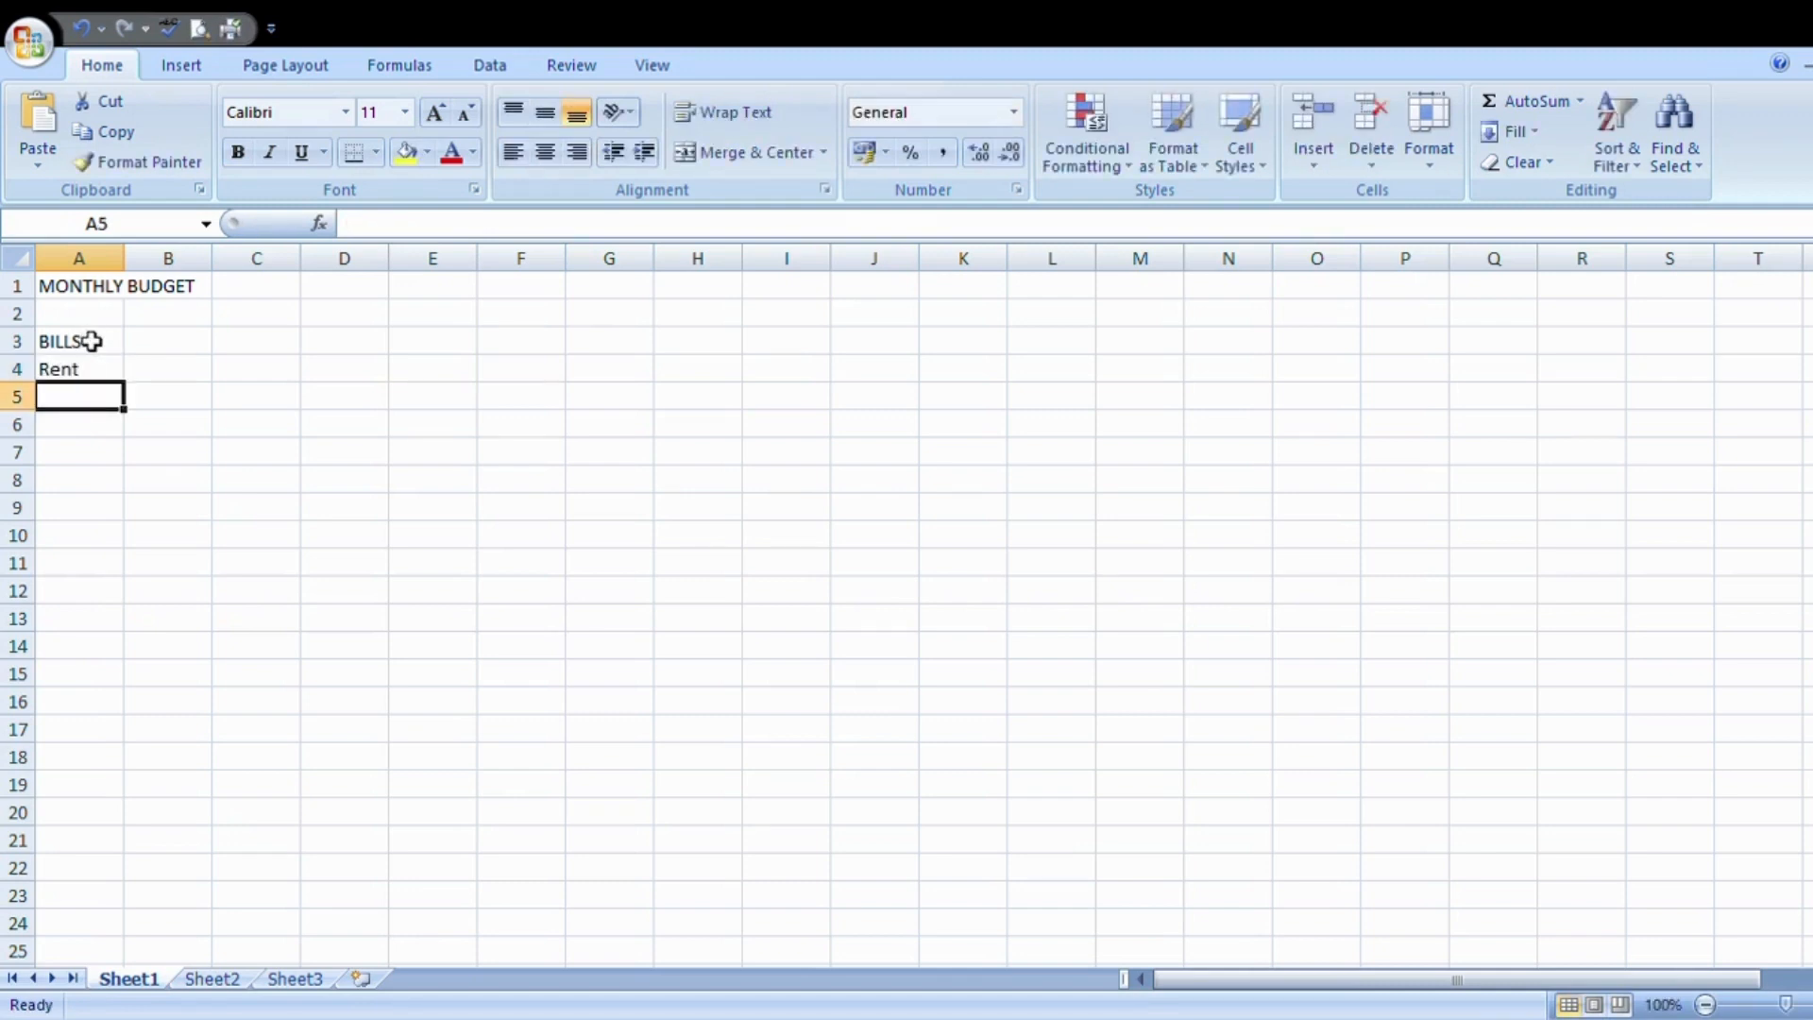
pyautogui.write('Food')
pyautogui.press('Return')
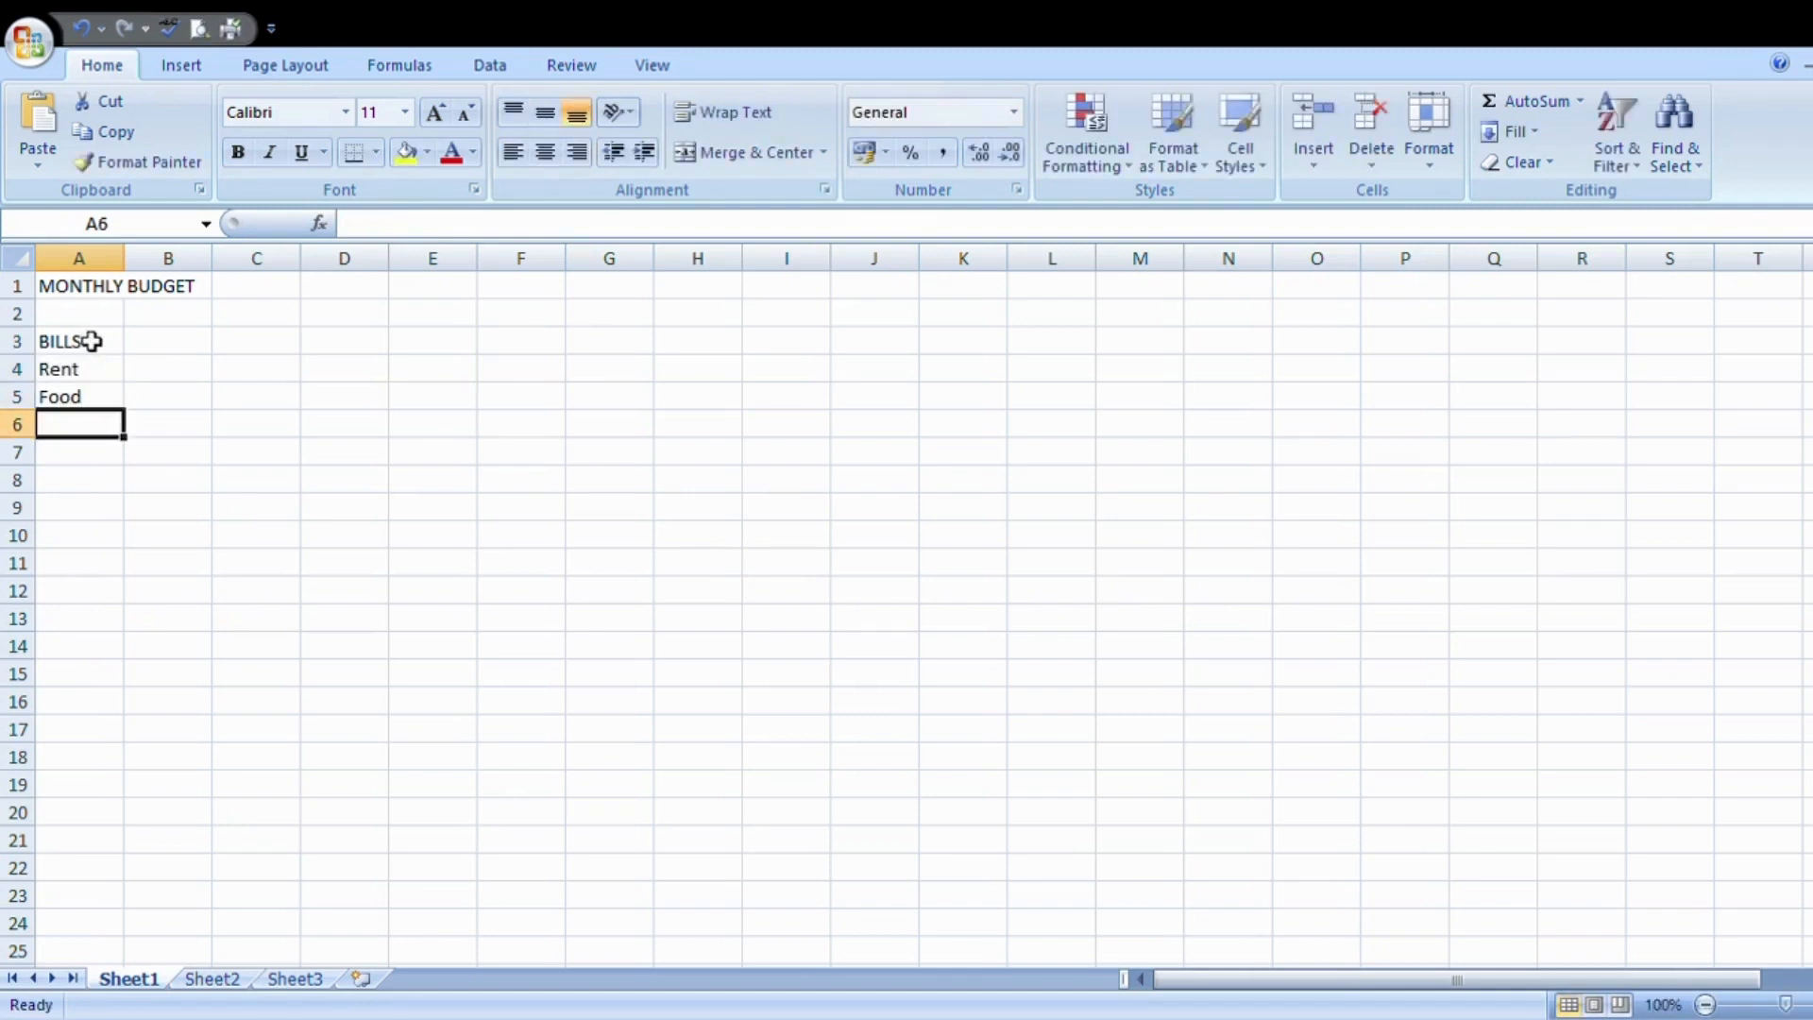
pyautogui.write('Elec')
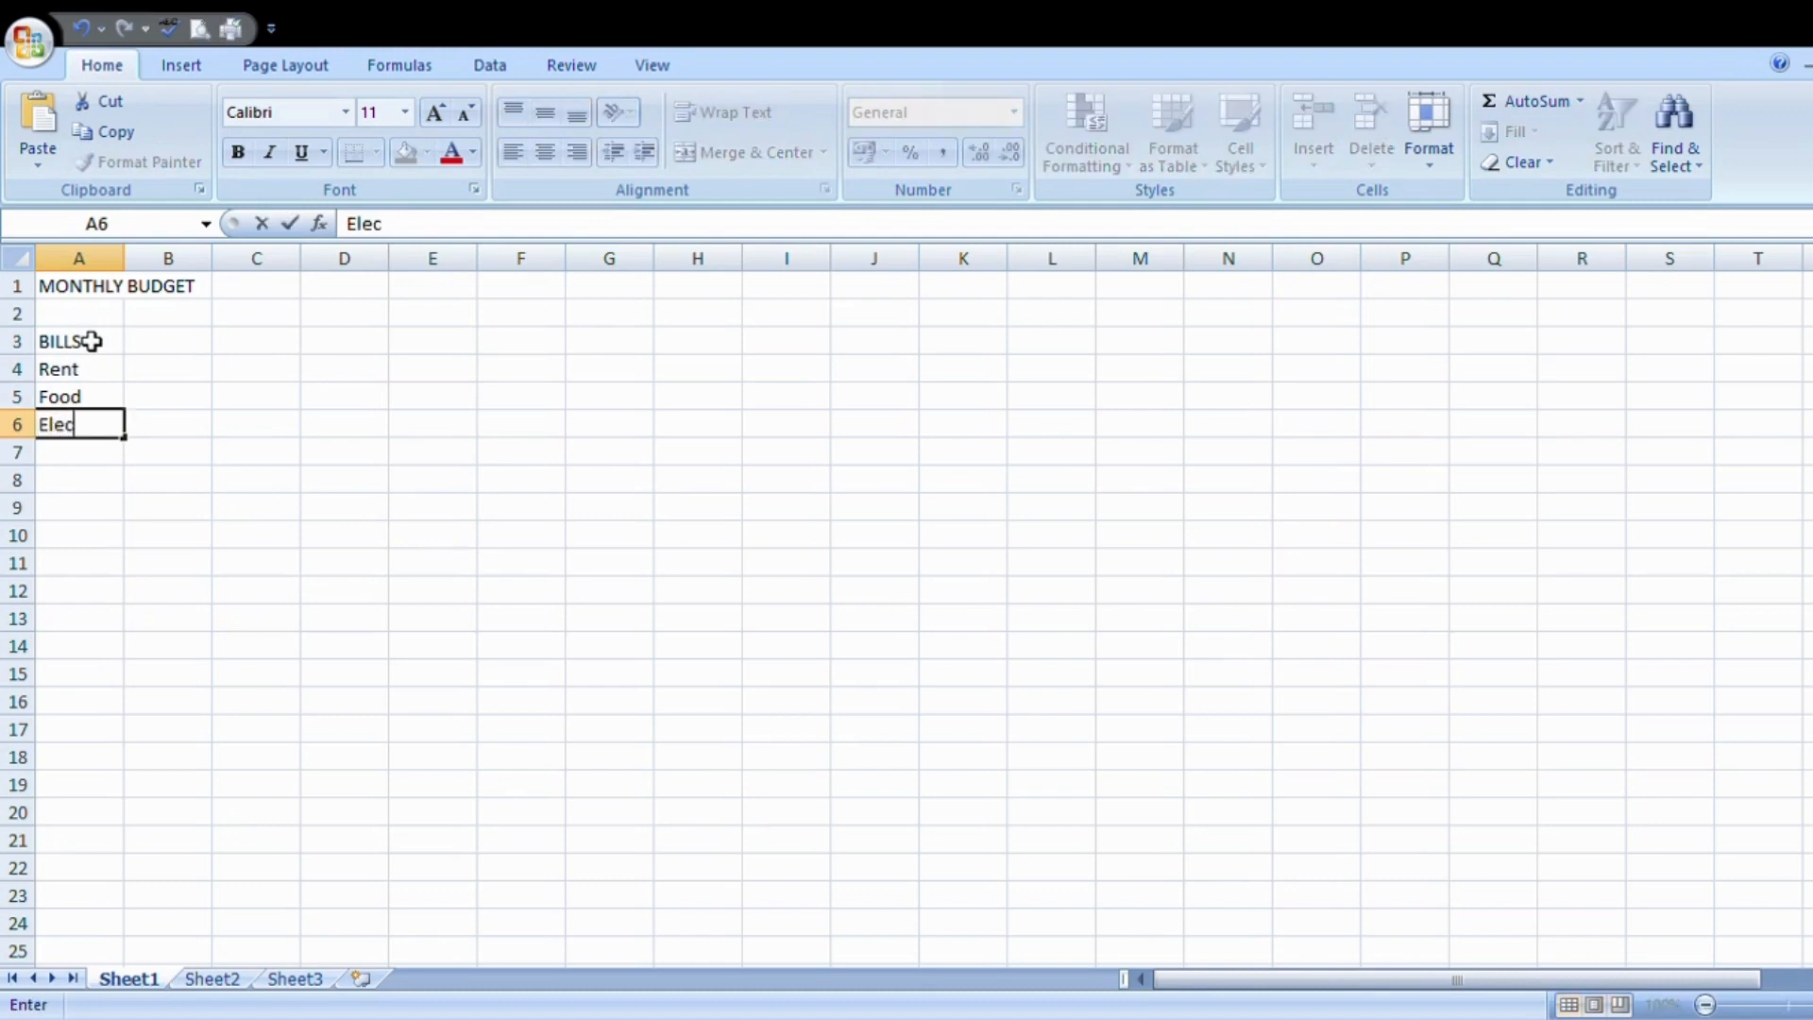
pyautogui.write('tricity')
pyautogui.press('Return')
# - Continue the bills list with Water, Gas and Total in cells A7 to A9
pyautogui.write('Water')
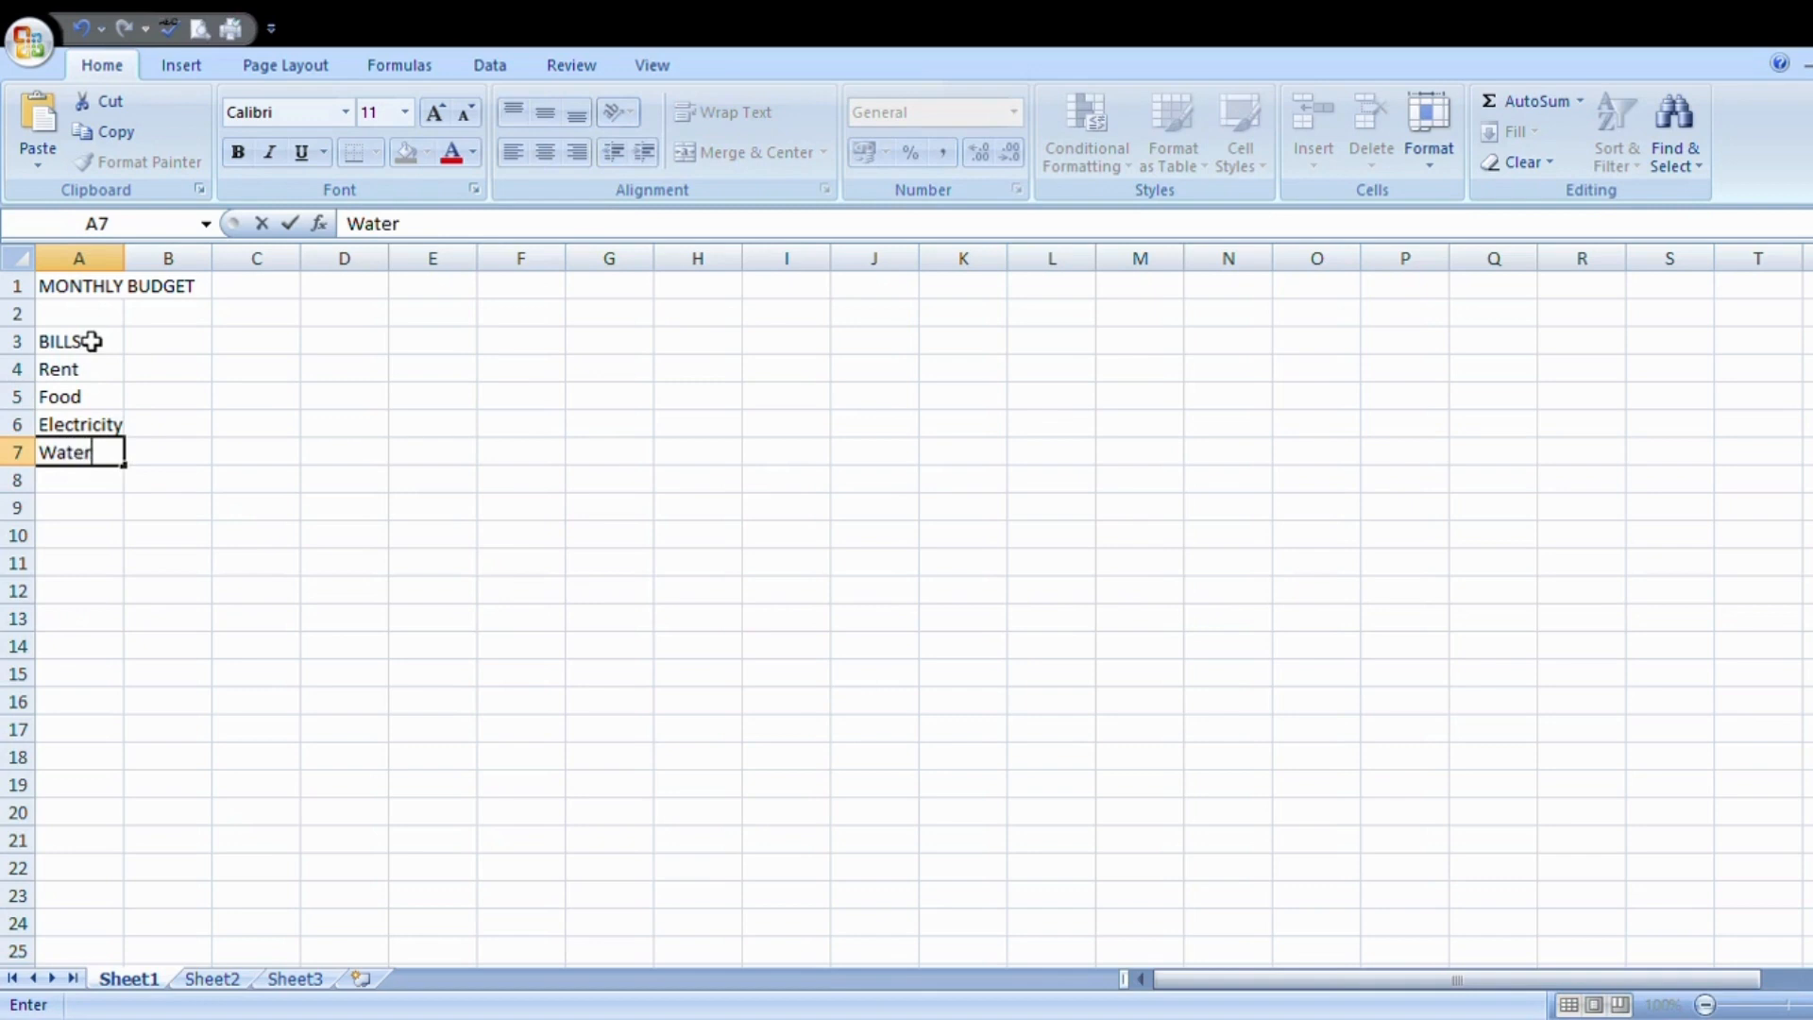
pyautogui.press('Return')
pyautogui.write('Gar')
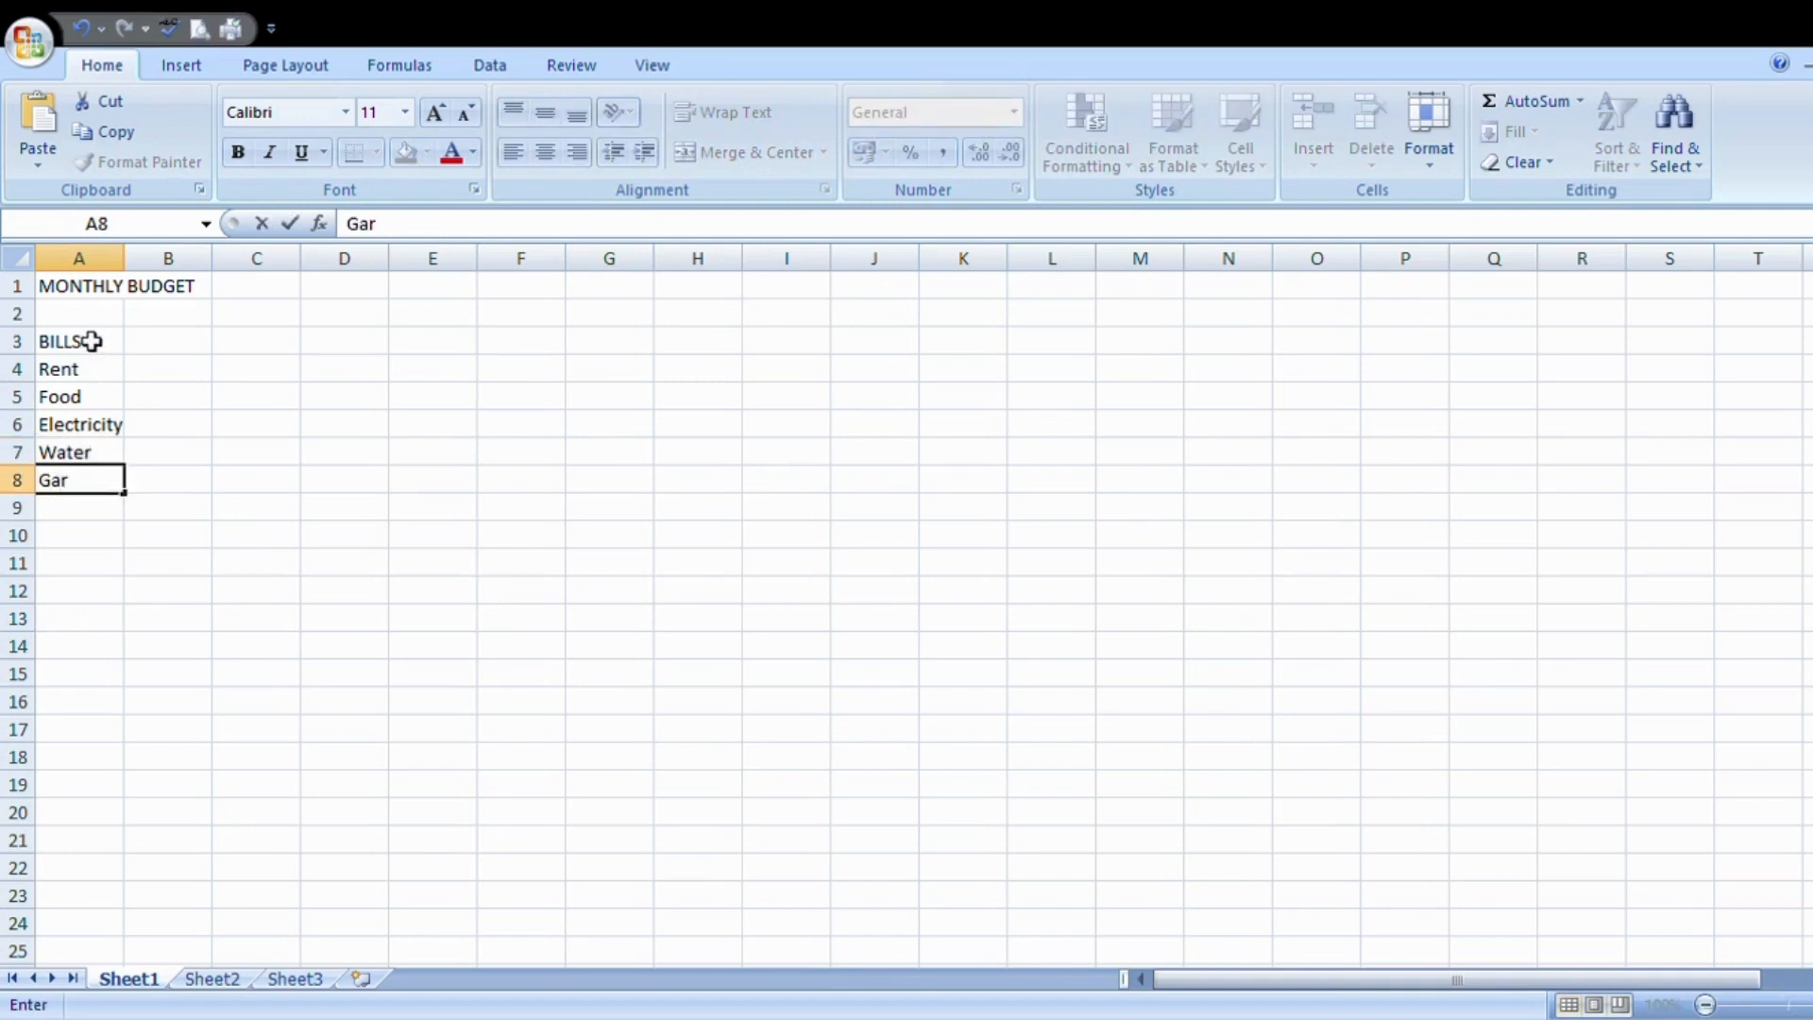
pyautogui.press('BackSpace')
pyautogui.write('s')
pyautogui.press('Return')
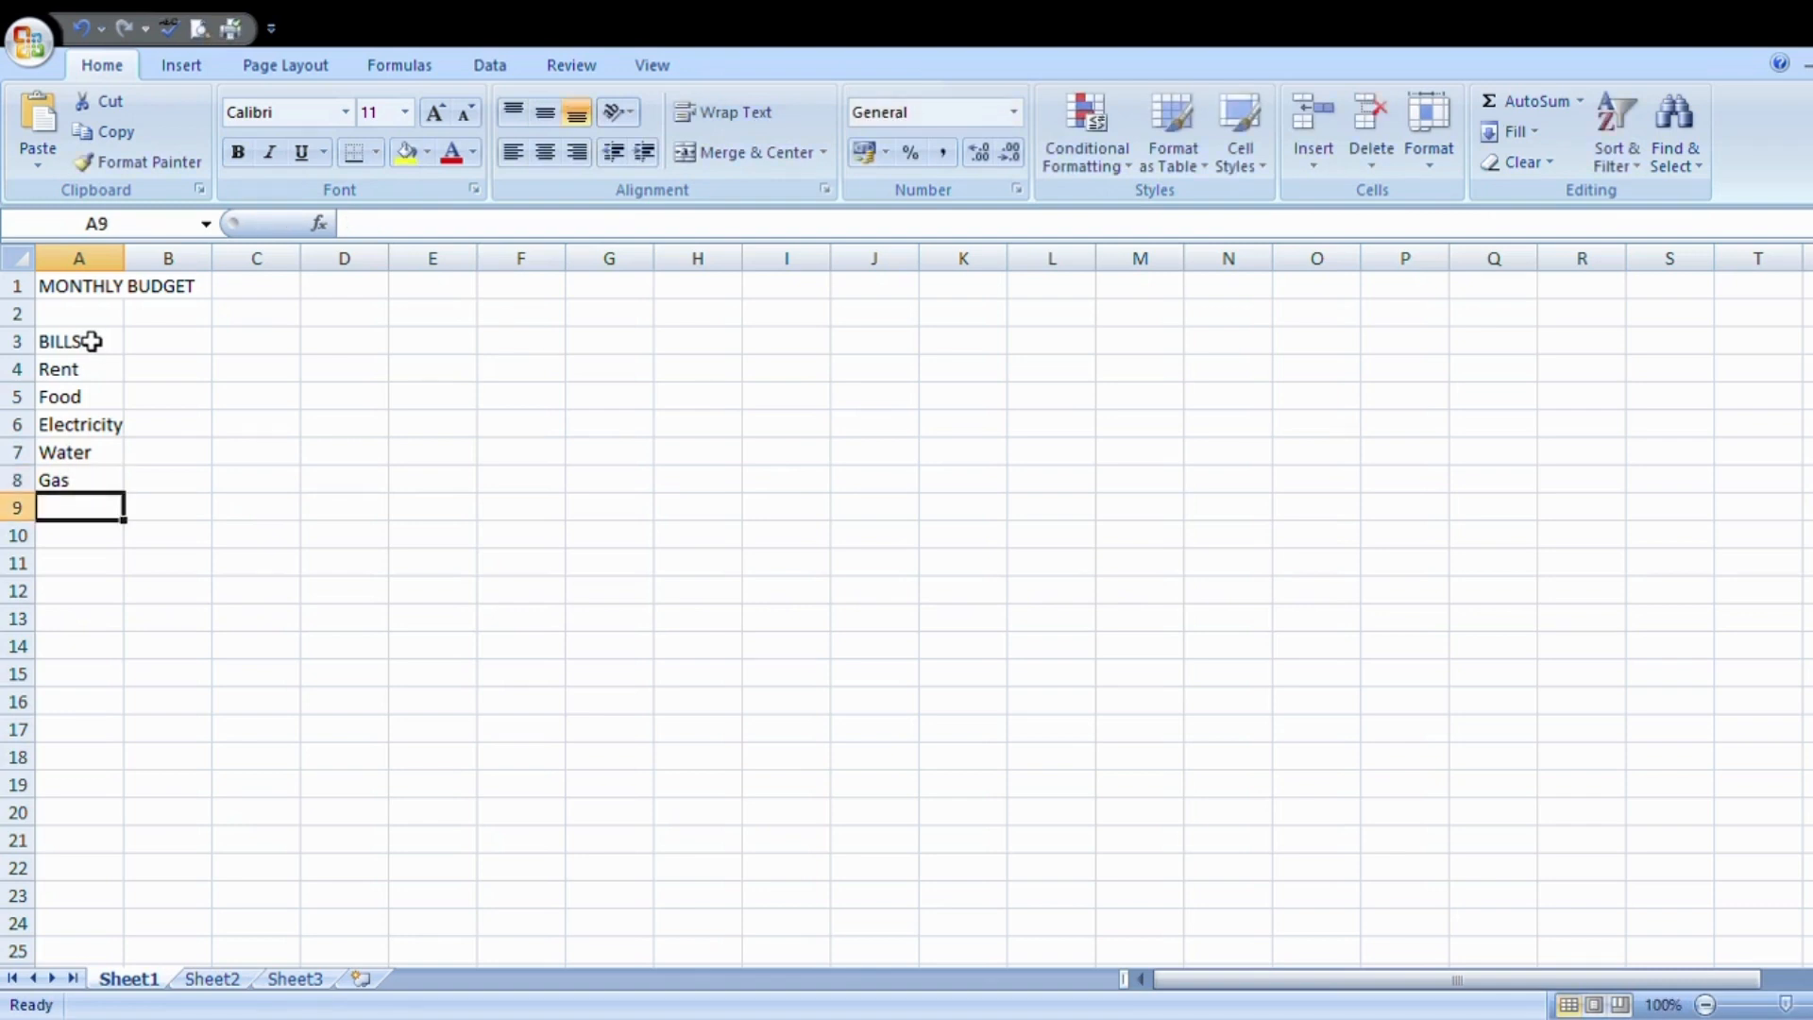
pyautogui.write('Tota')
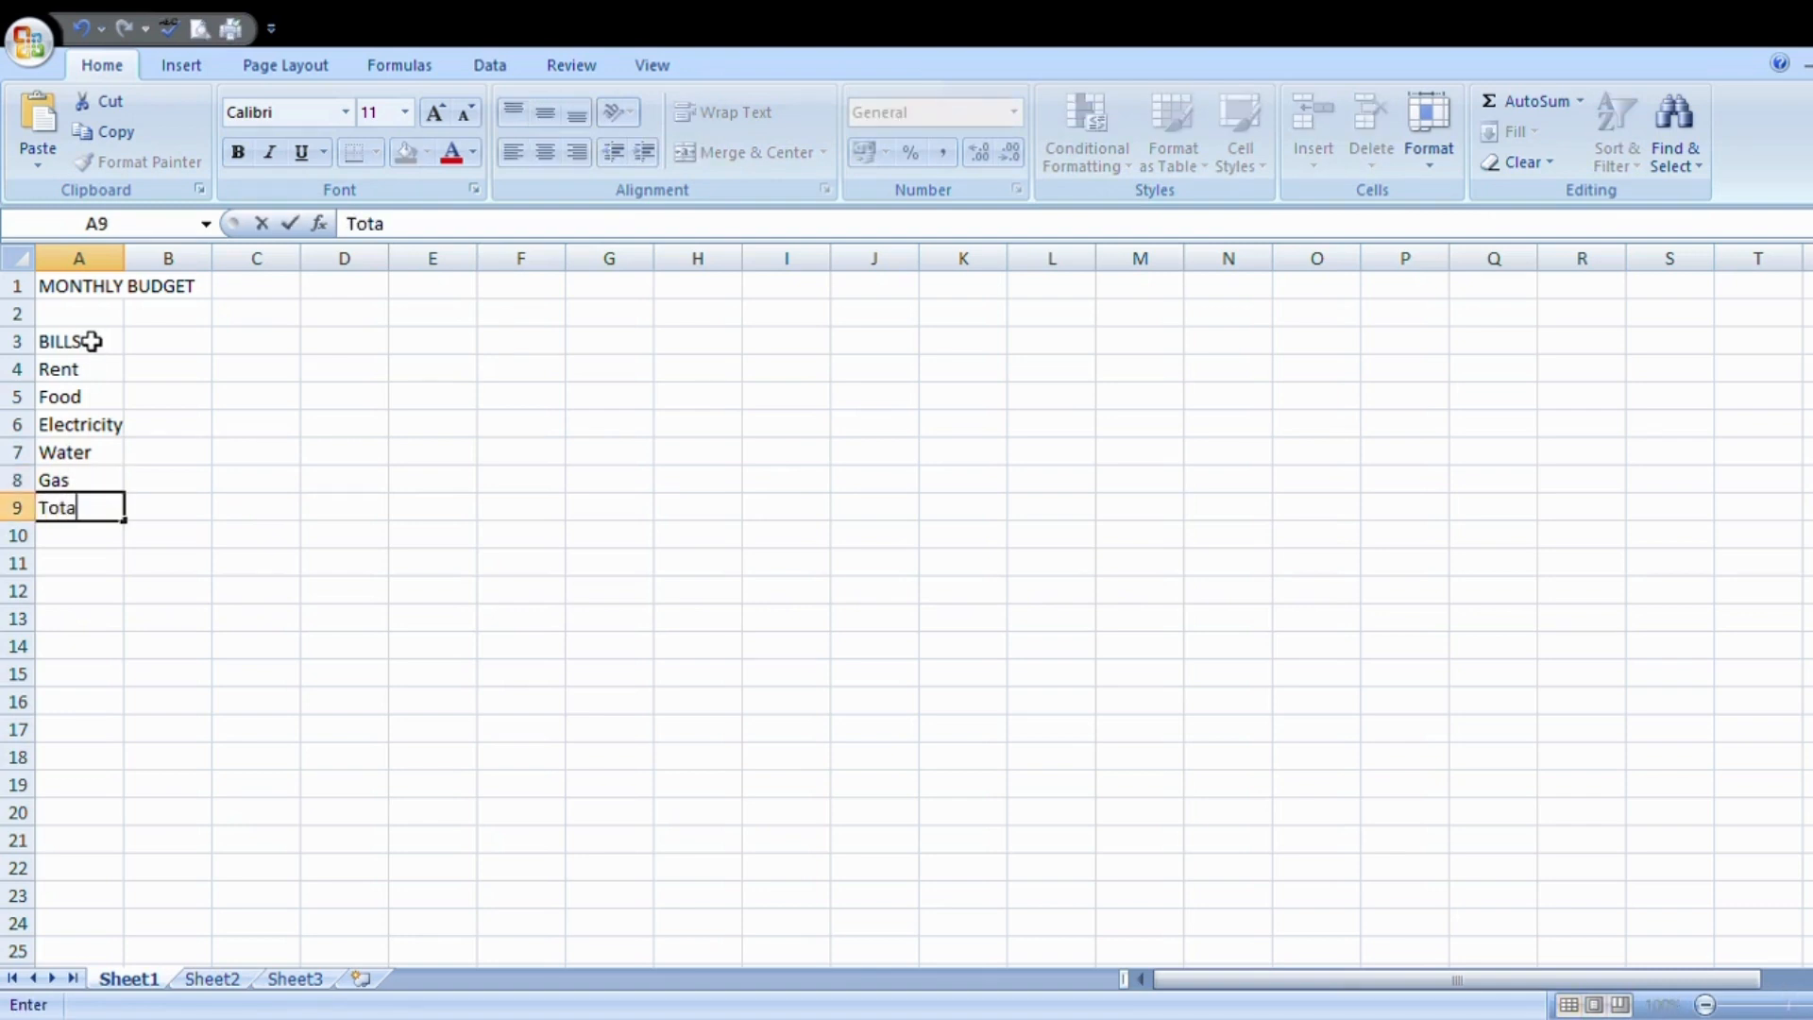
pyautogui.write('l')
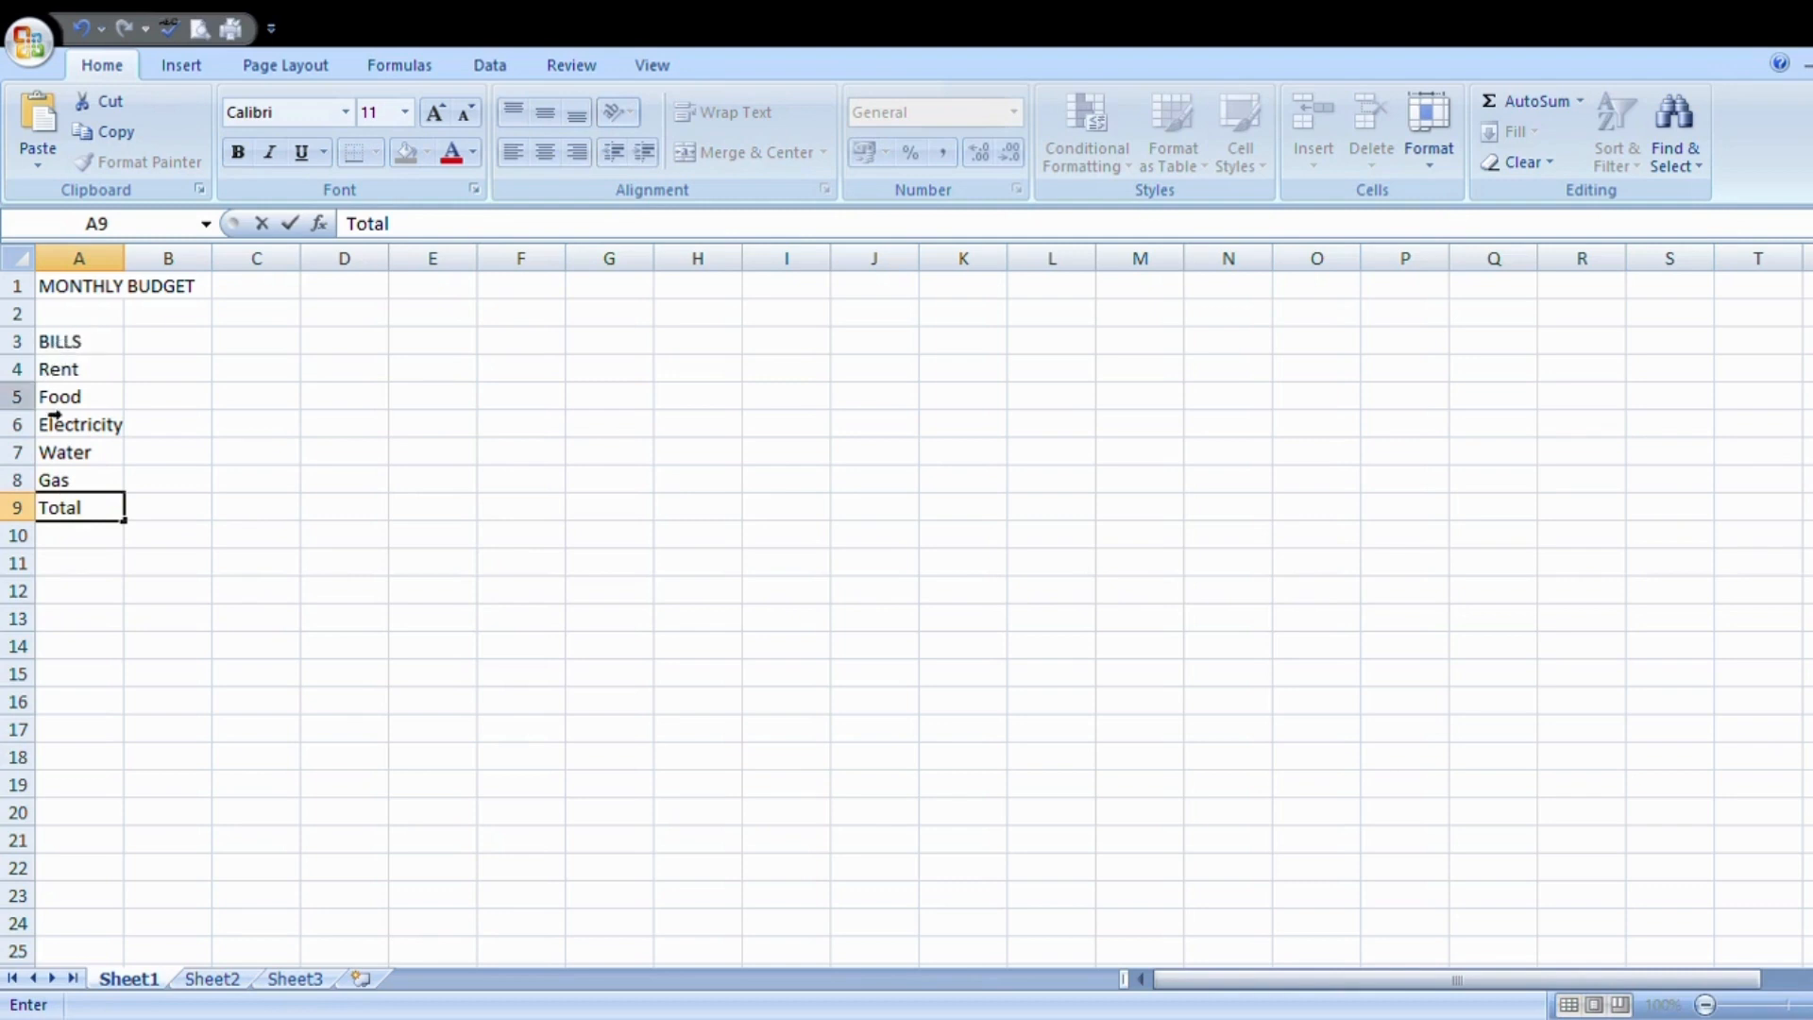
# - Enter the month headings JAN, FEB, MAR and APR across row 3 in cells B3 to E3
pyautogui.click(174, 348)
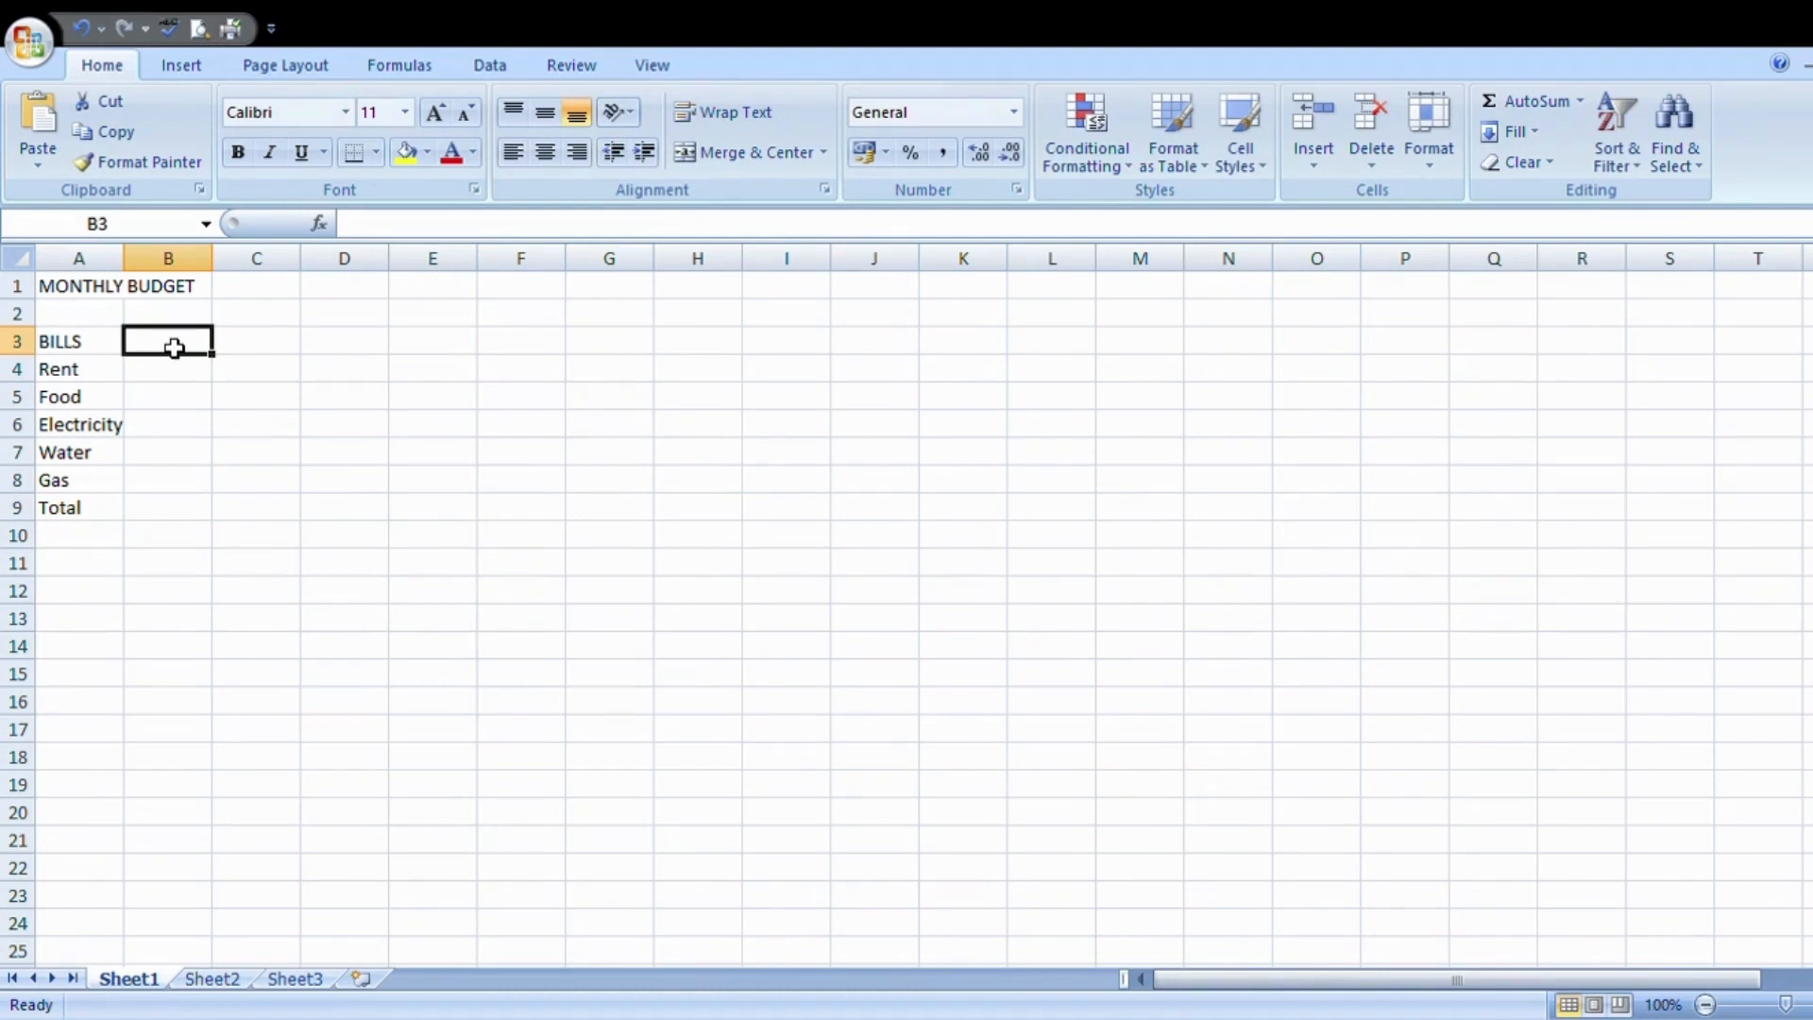
pyautogui.write('JAN')
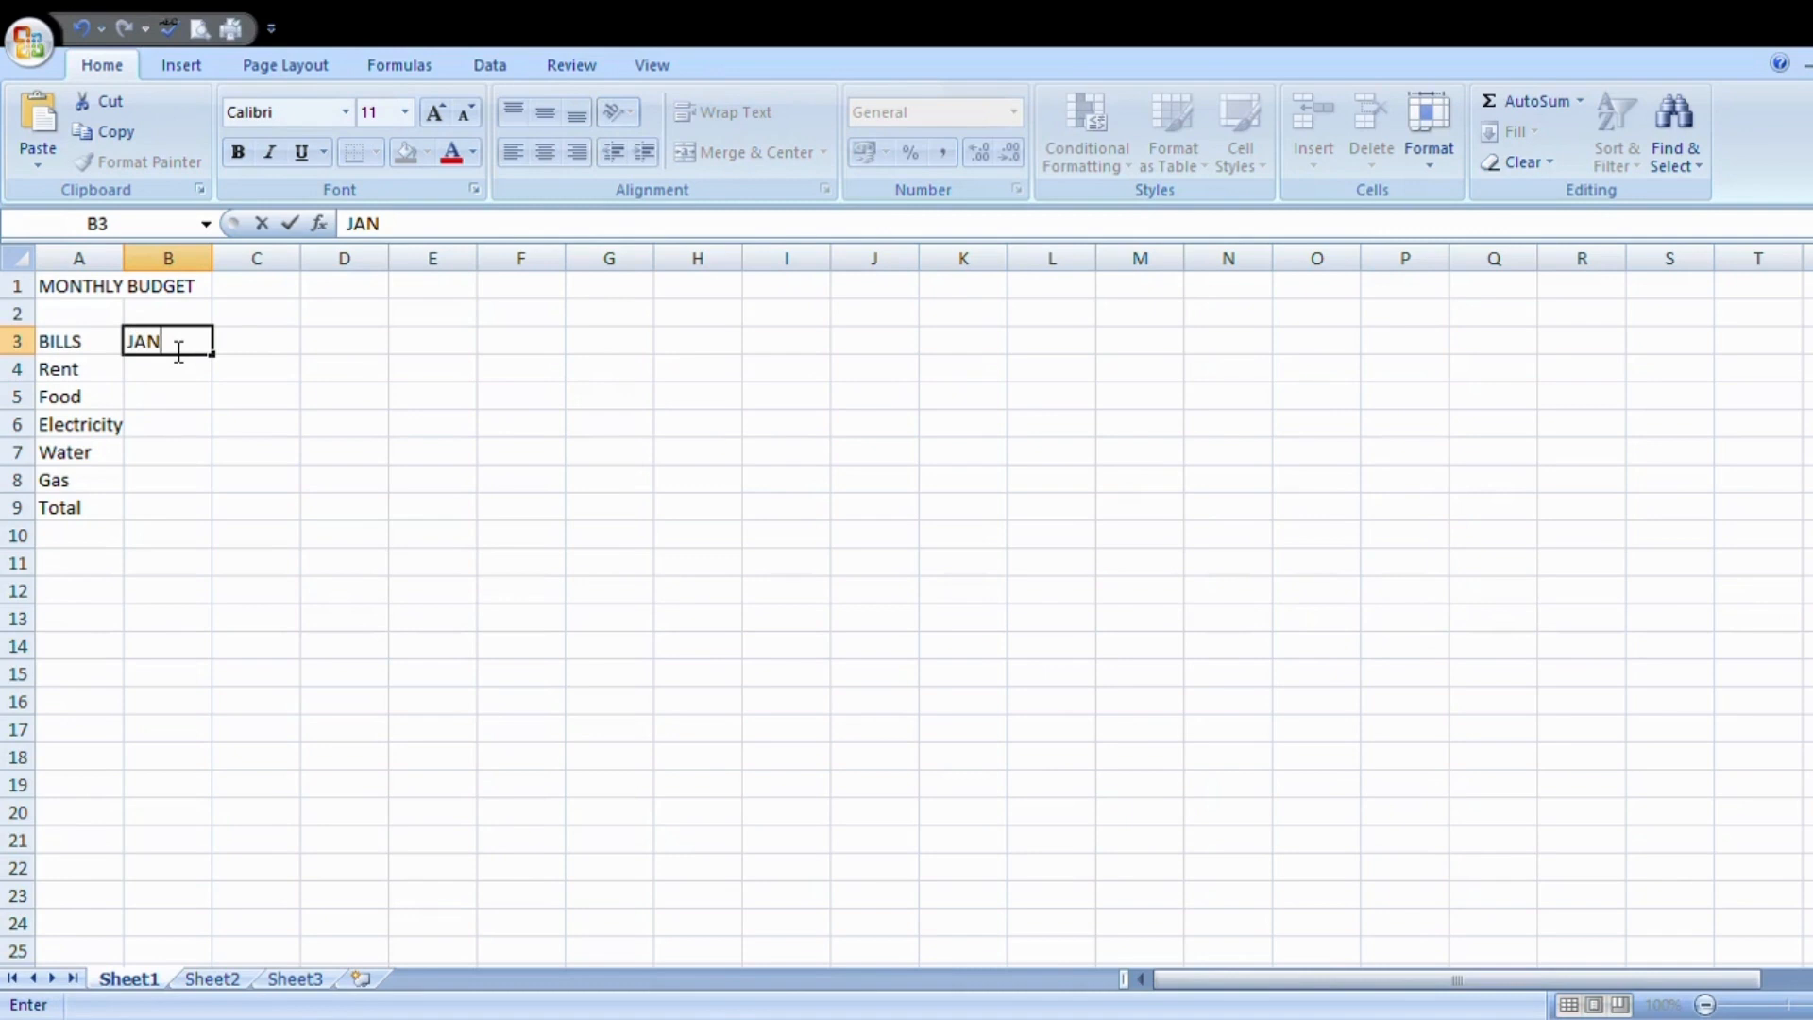
pyautogui.press('Tab')
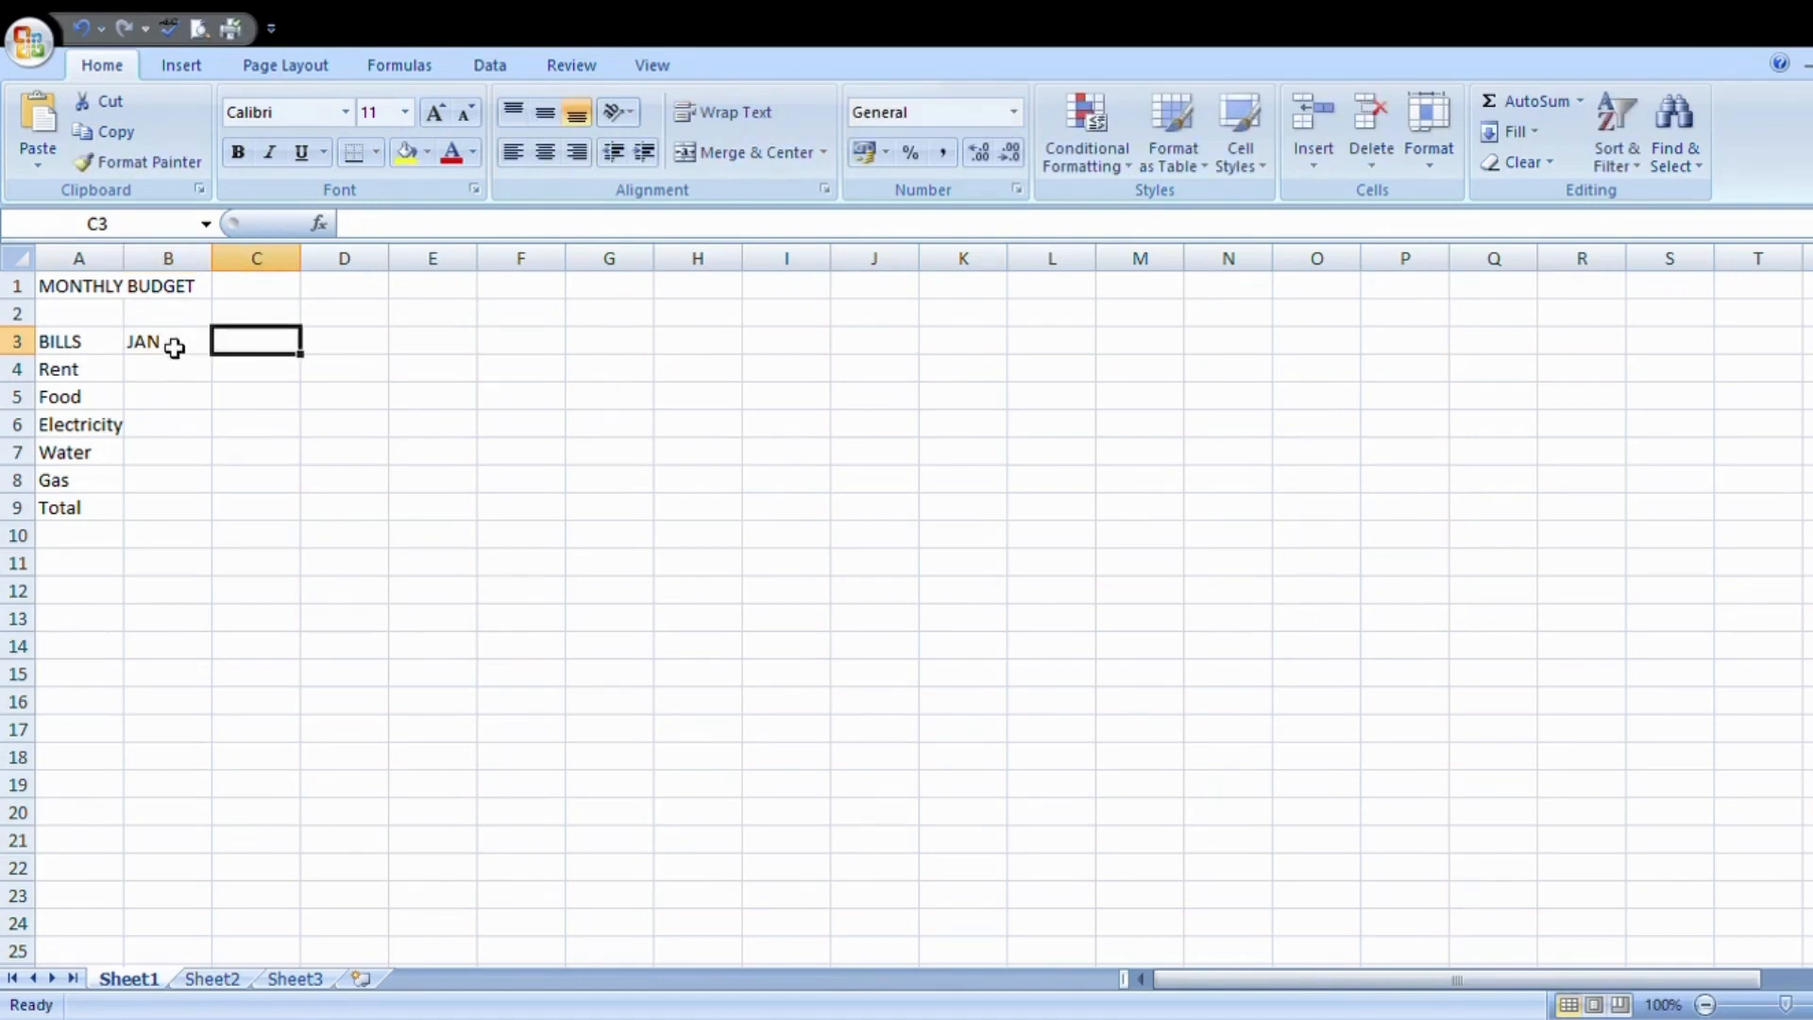
pyautogui.write('FEB')
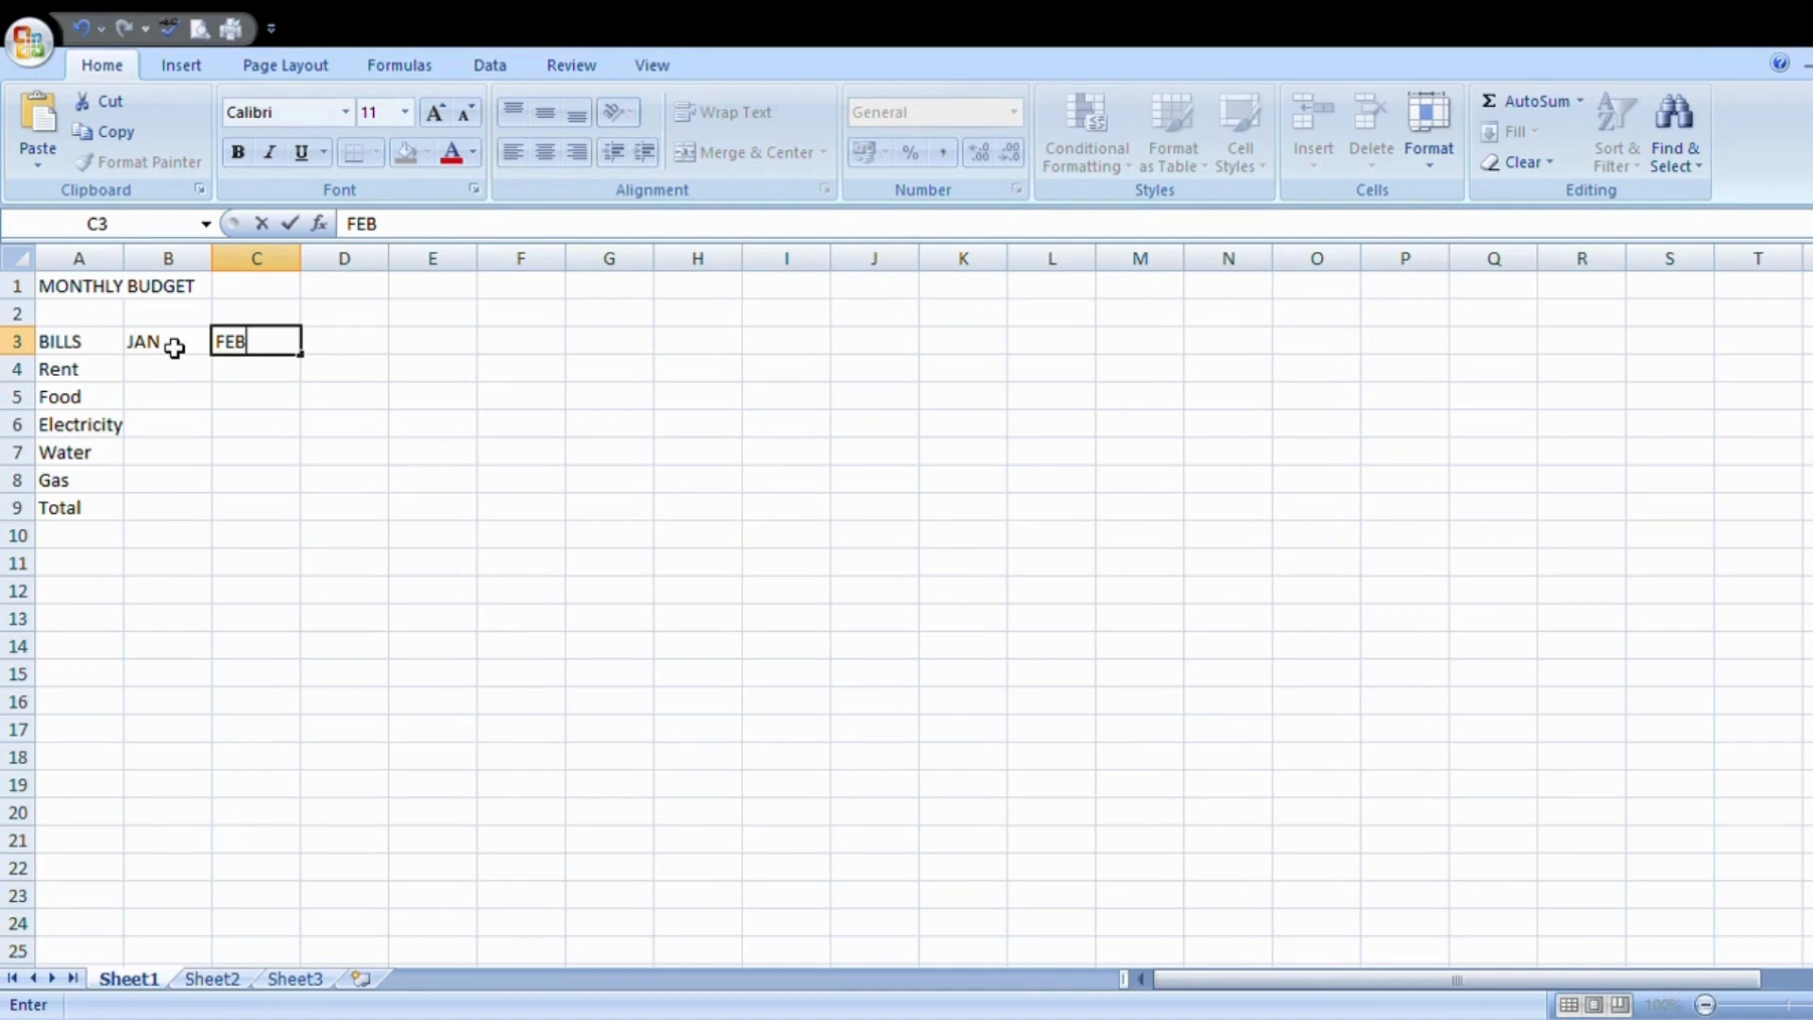
pyautogui.press('Tab')
pyautogui.write('MAR')
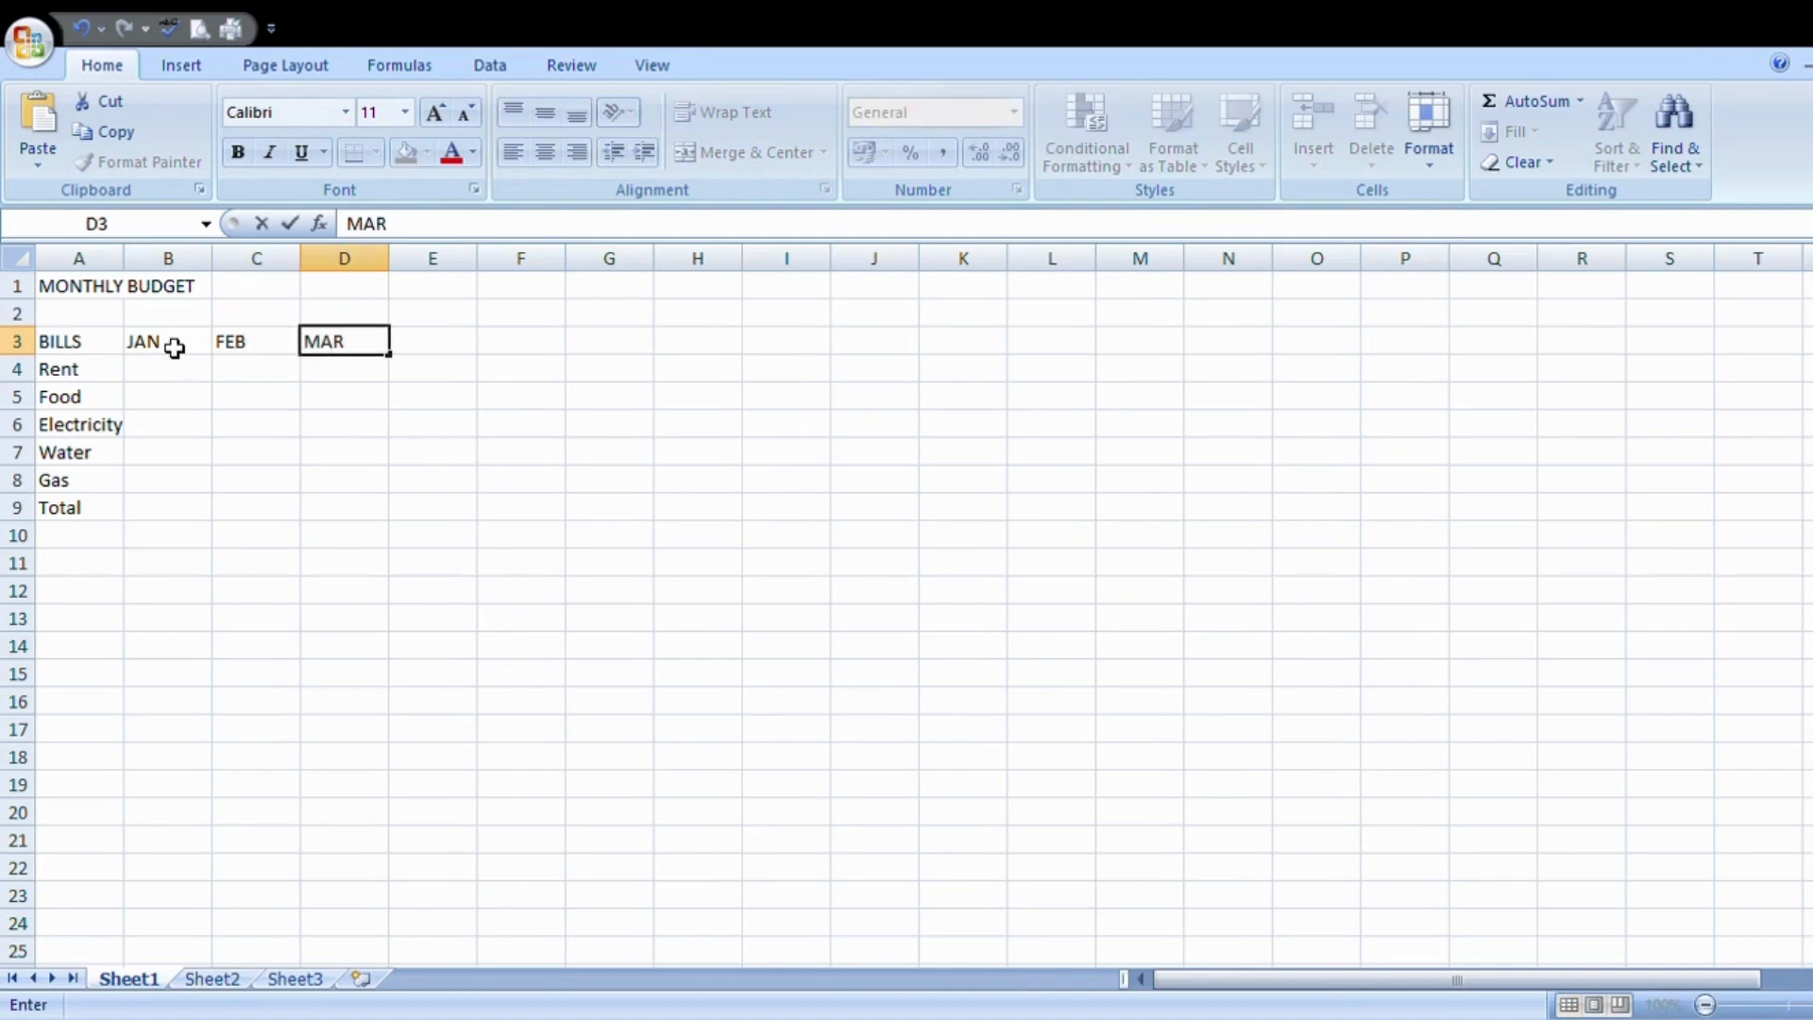
pyautogui.press('Tab')
pyautogui.write('APR')
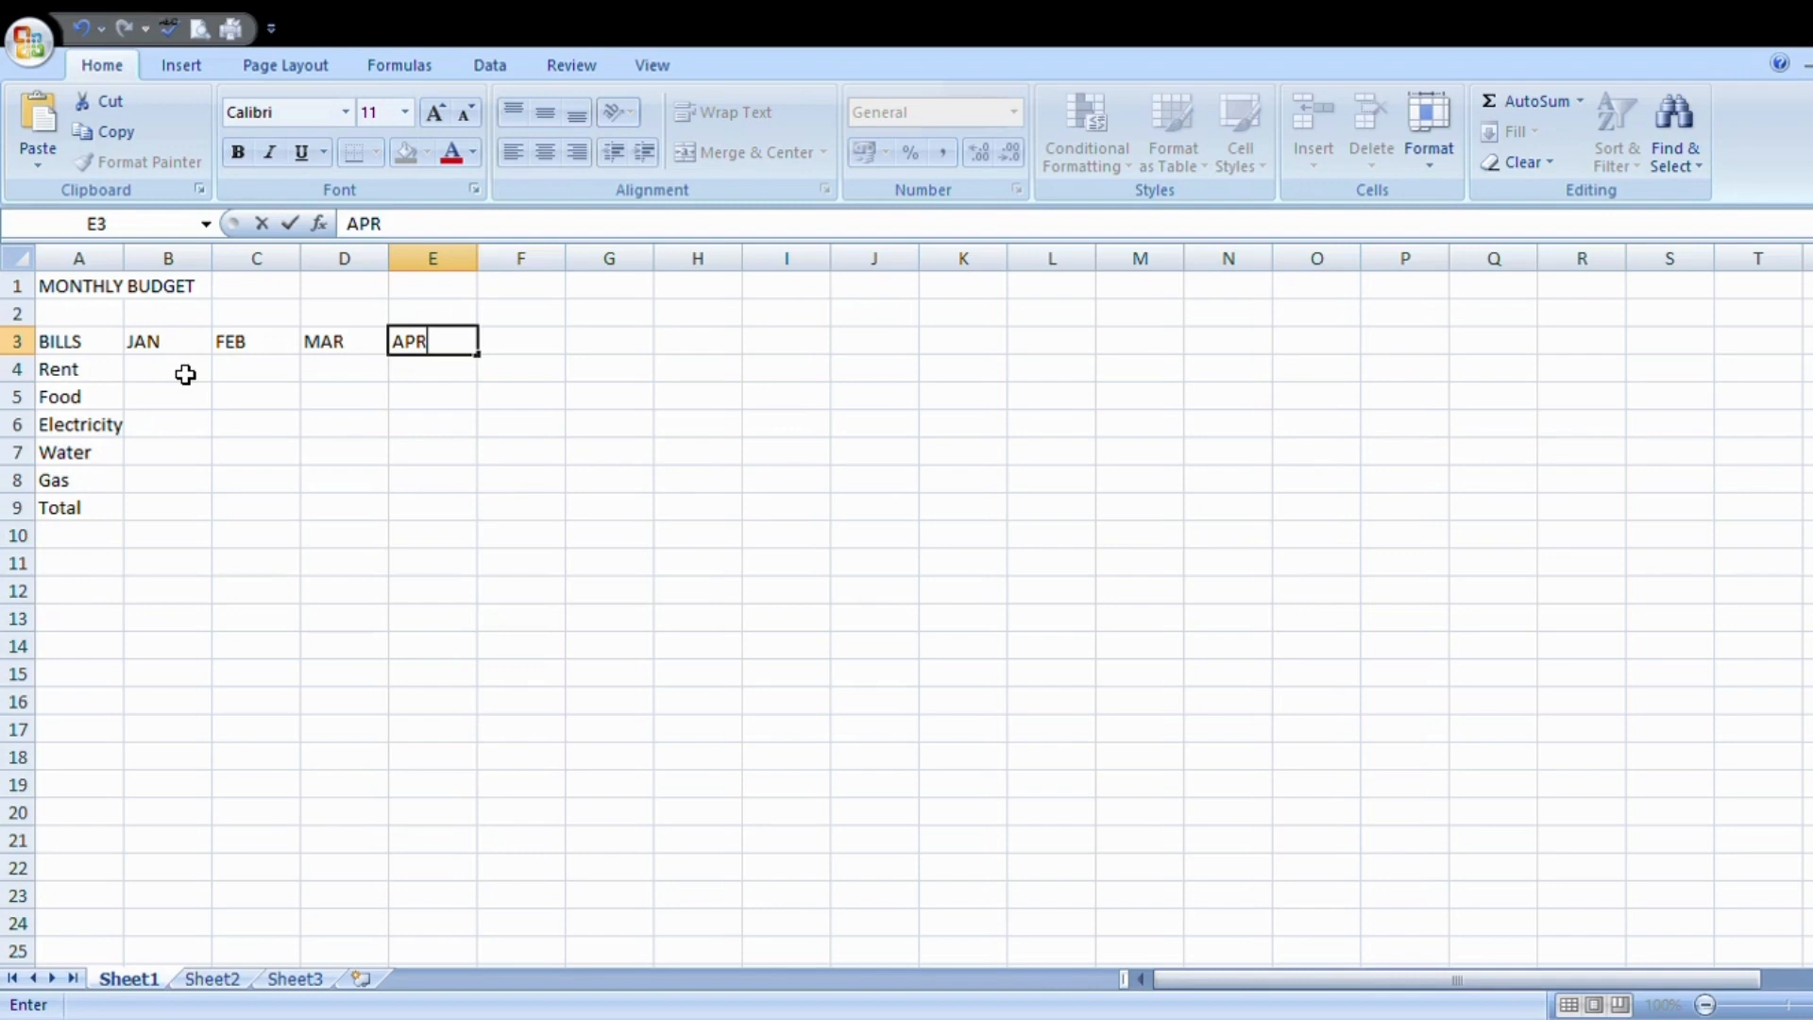
# - Fill in the JAN amounts: Rent 3500, Food 2000, Electricity 4000, Water 1500 and Gas 2000
pyautogui.click(185, 375)
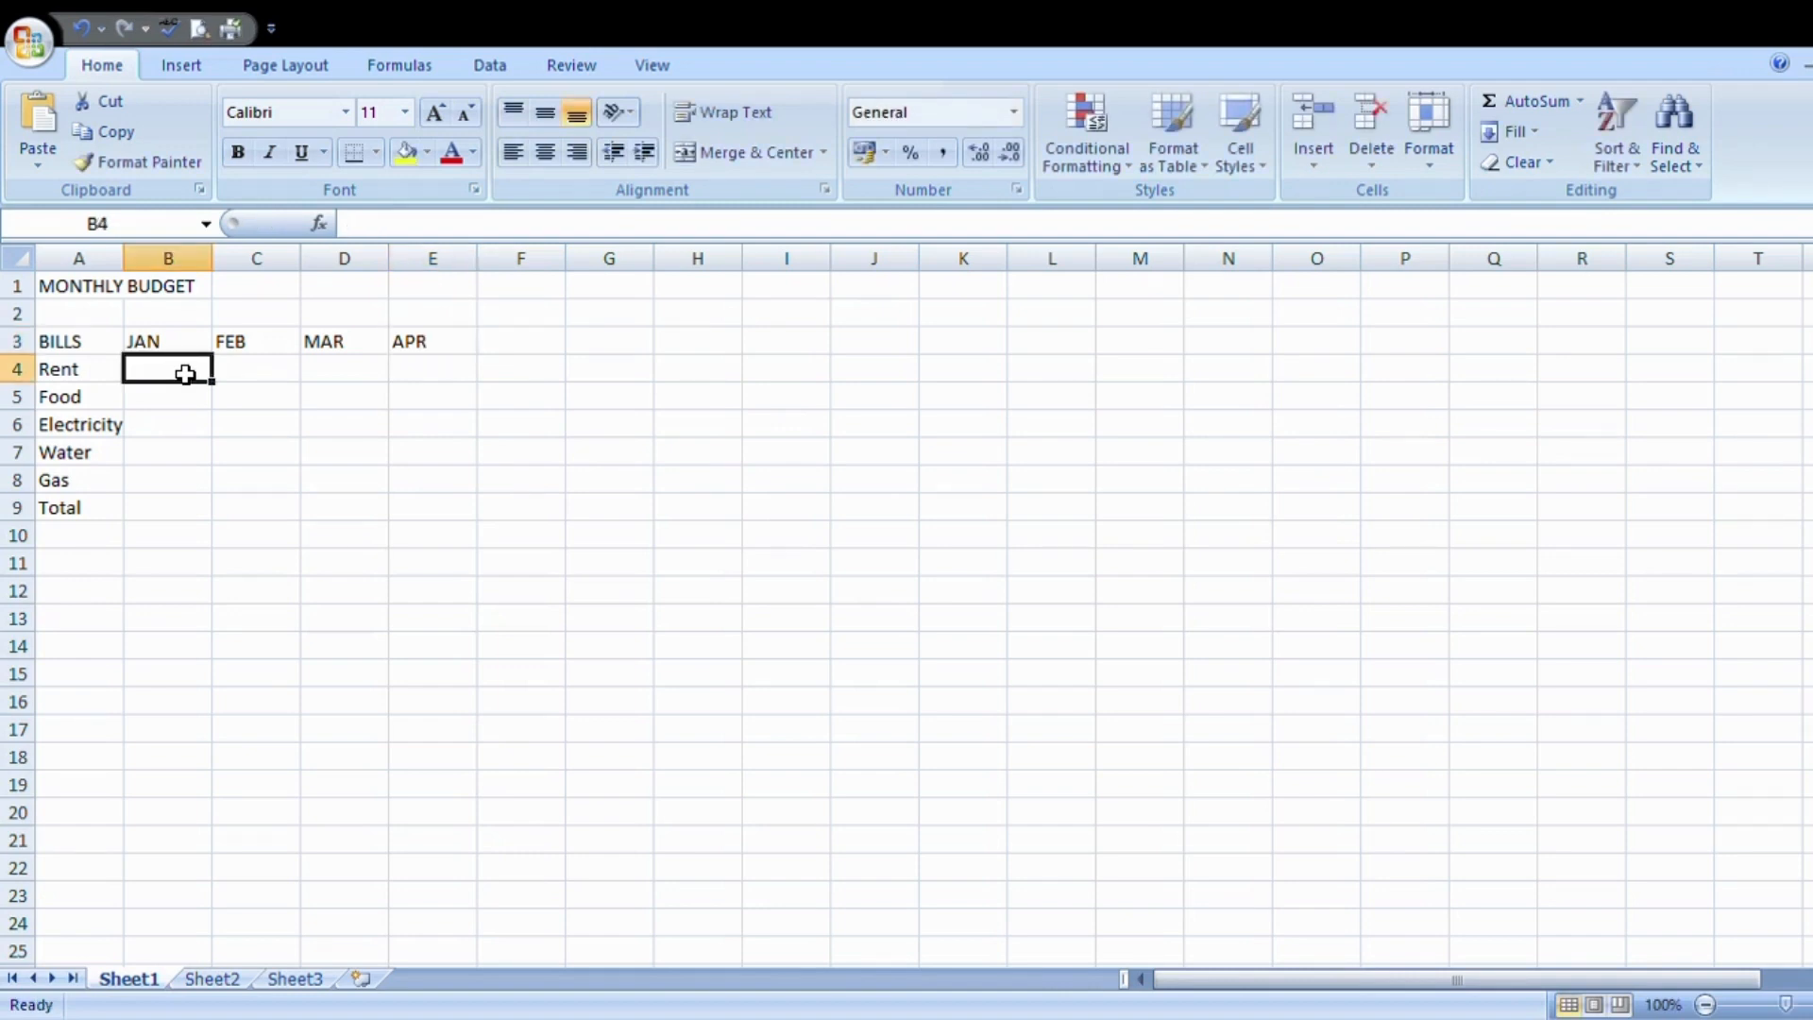
pyautogui.write('3500')
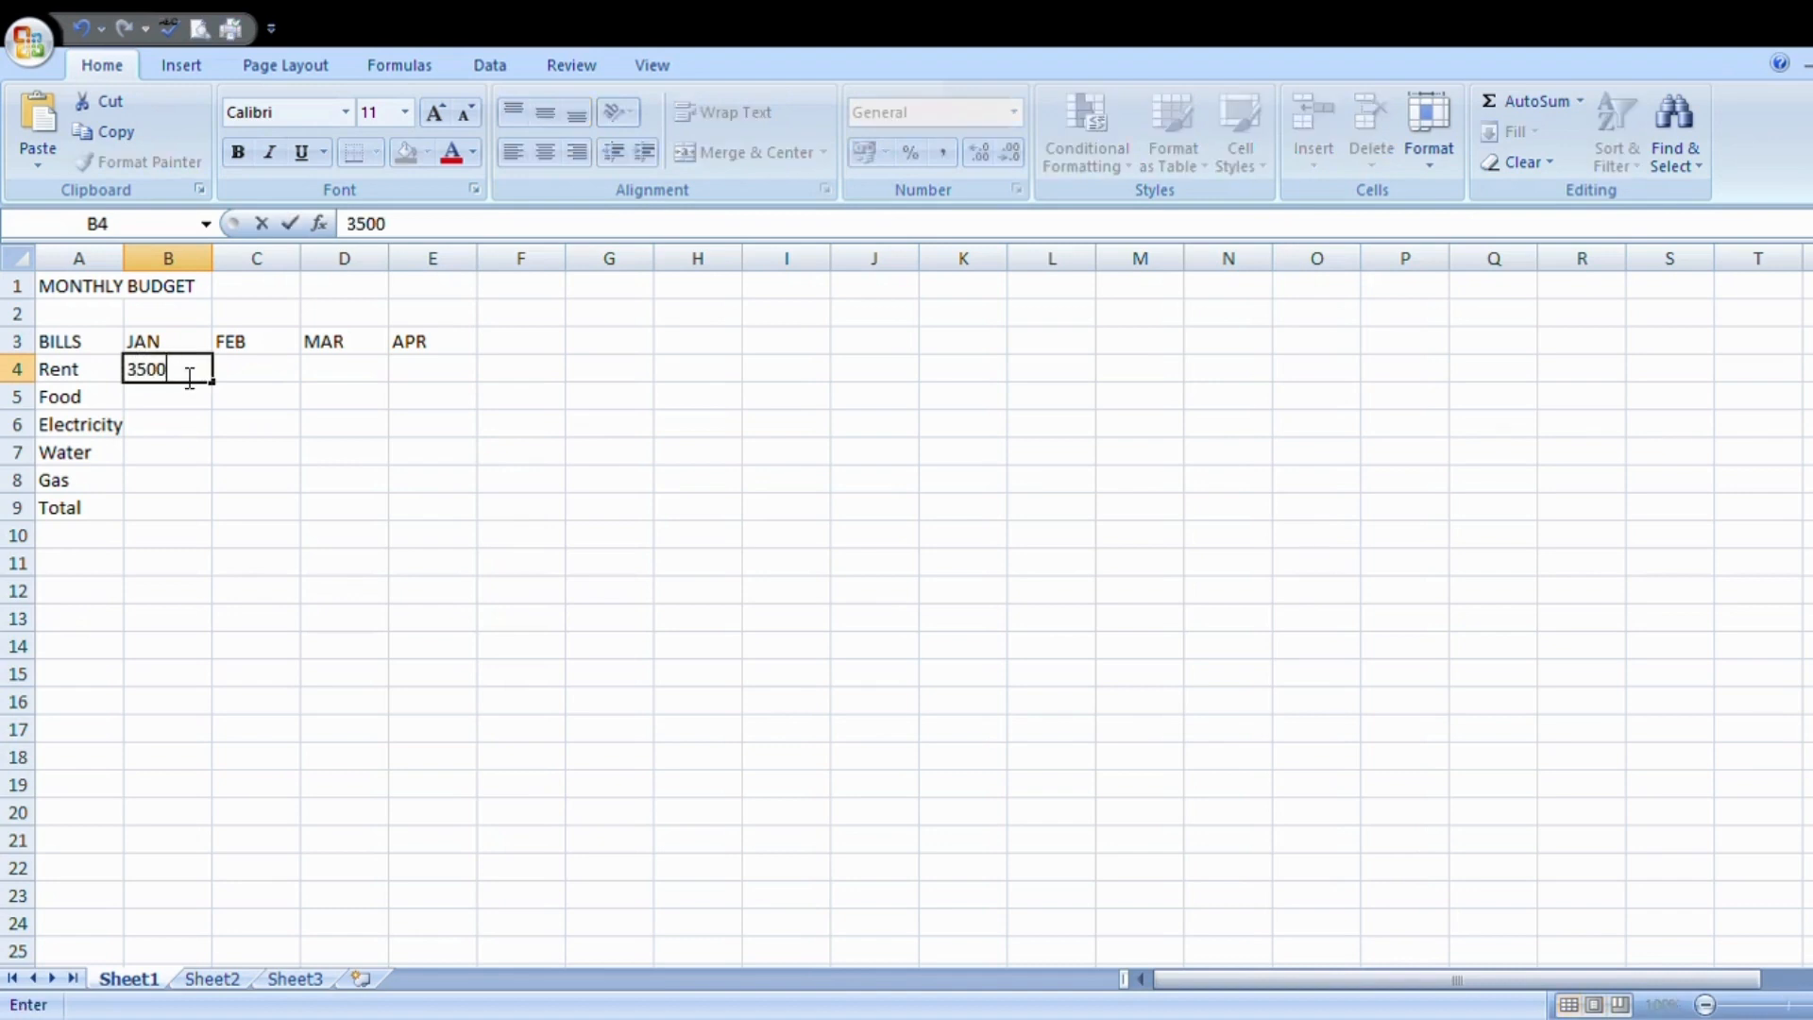
pyautogui.press('Return')
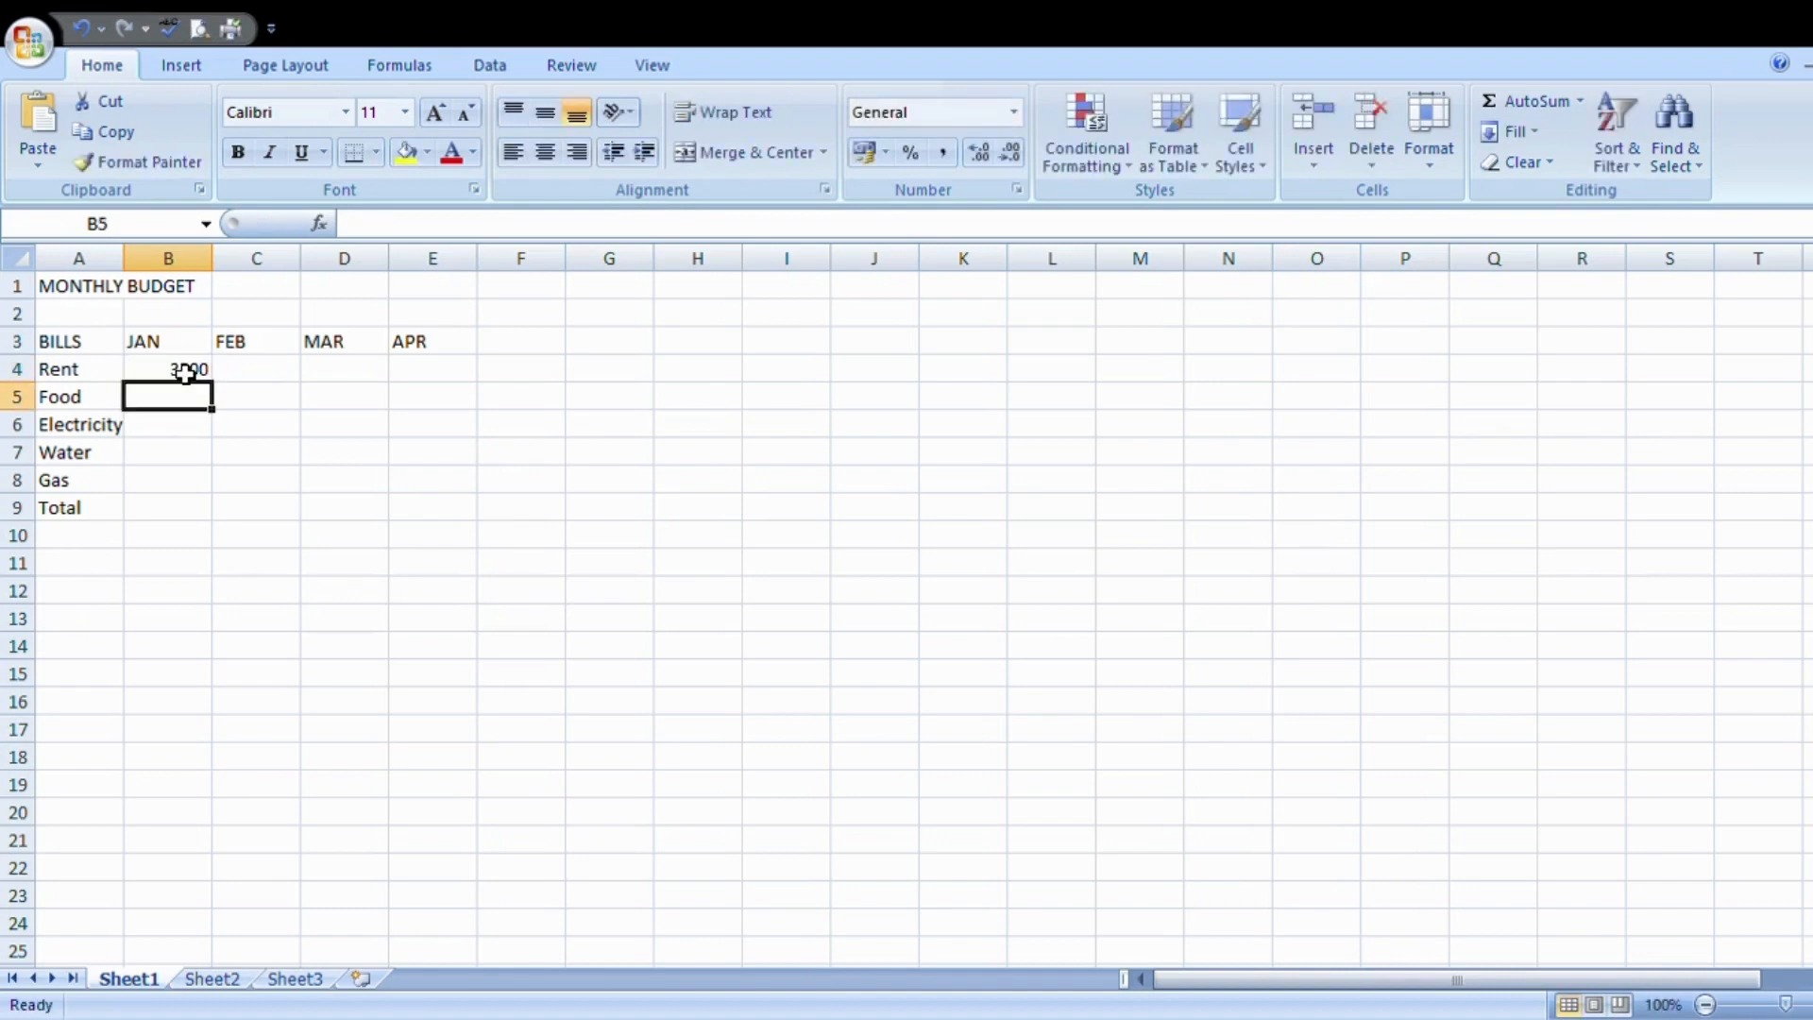
pyautogui.write('2000')
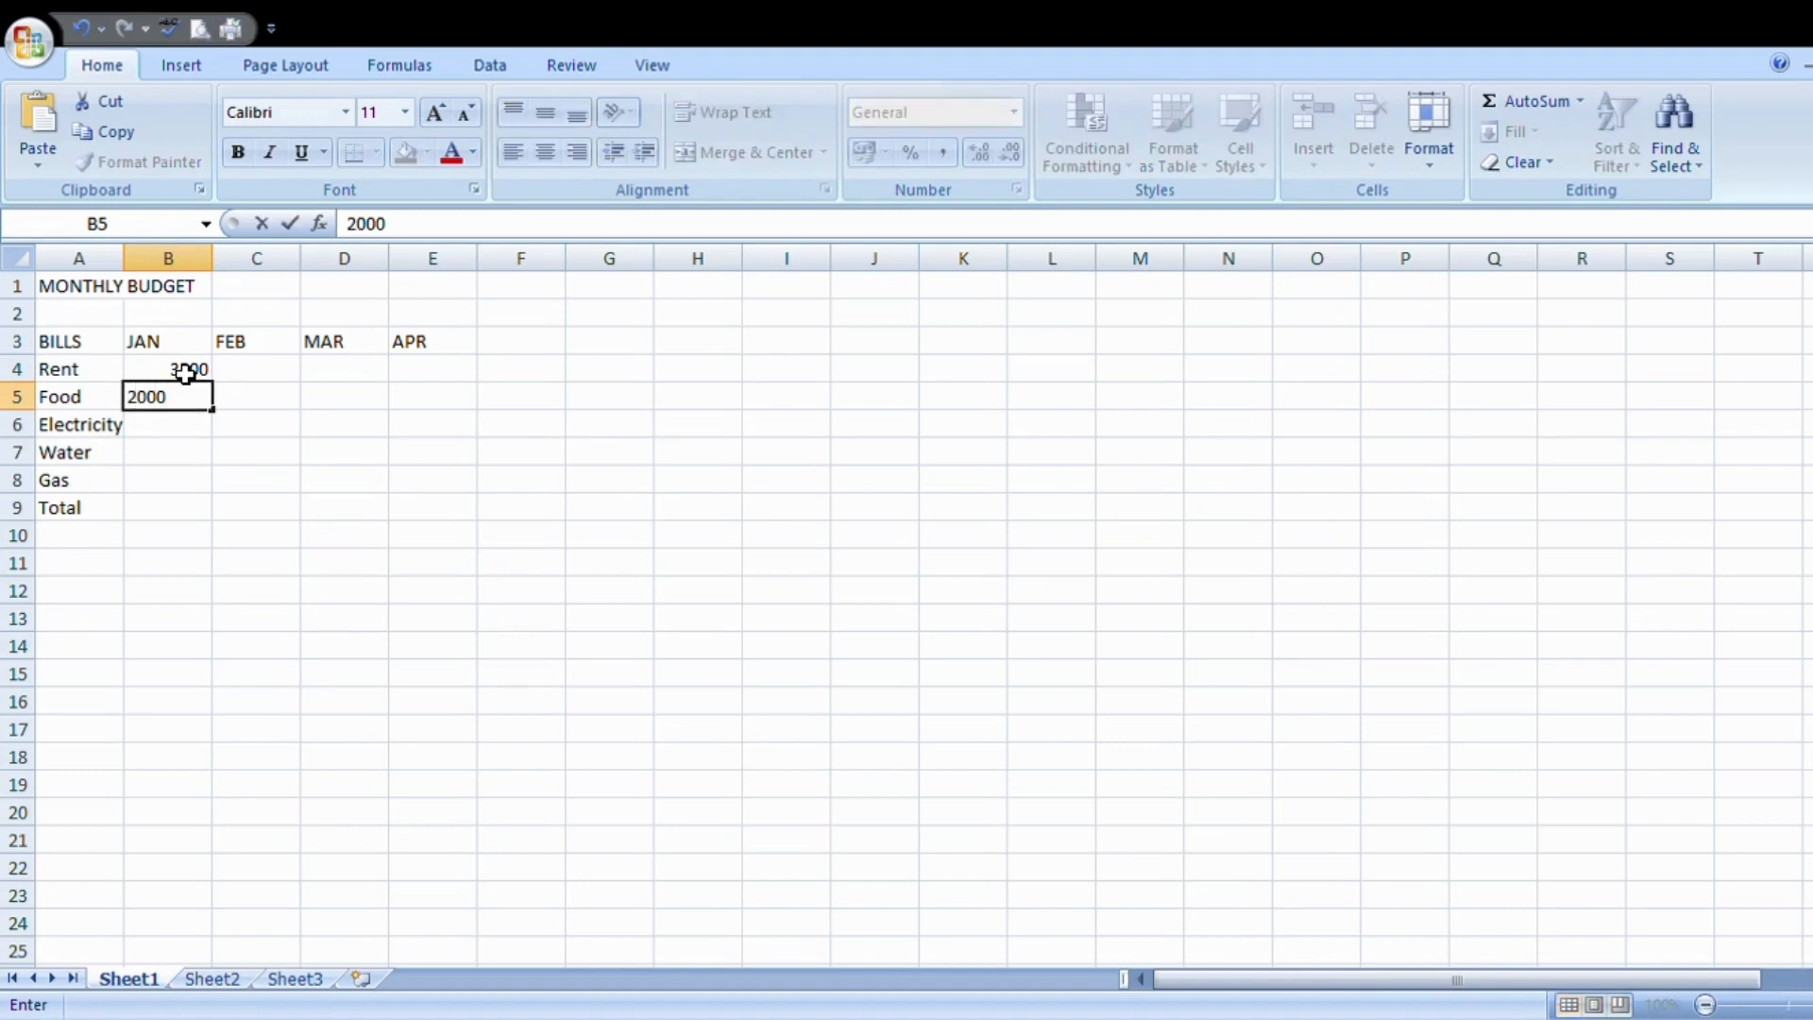
pyautogui.press('Return')
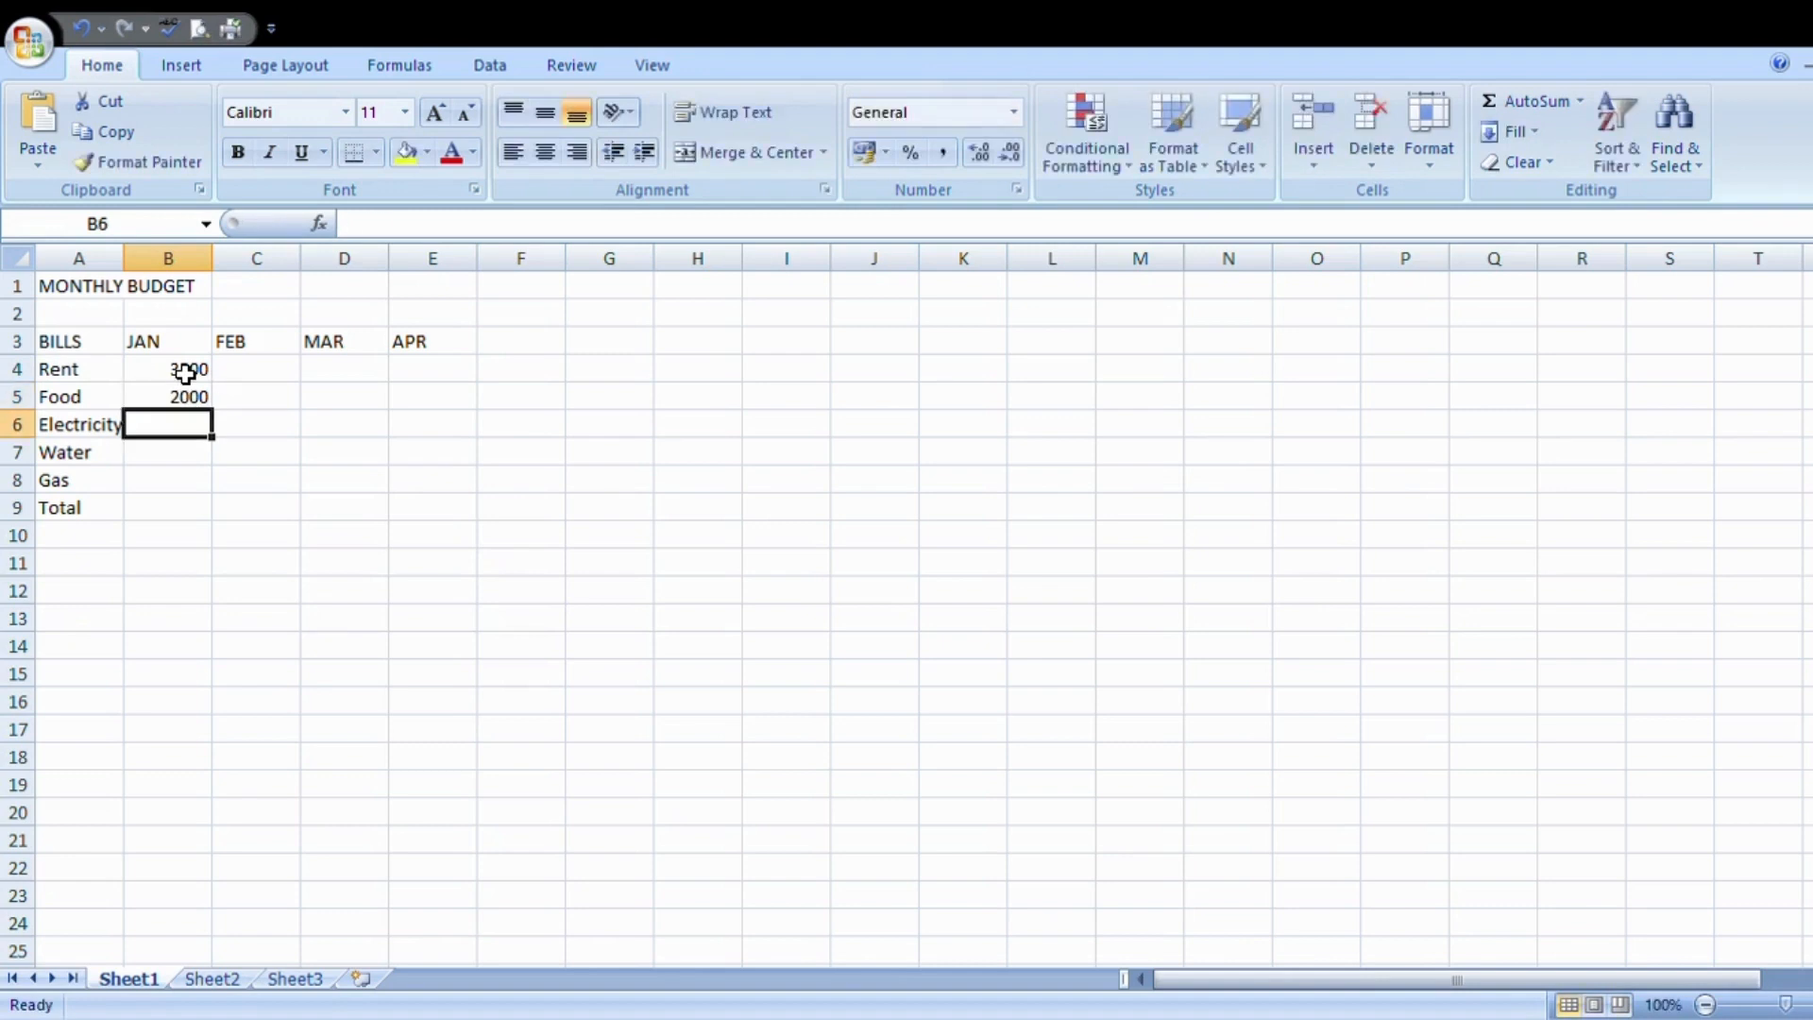
pyautogui.write('4000')
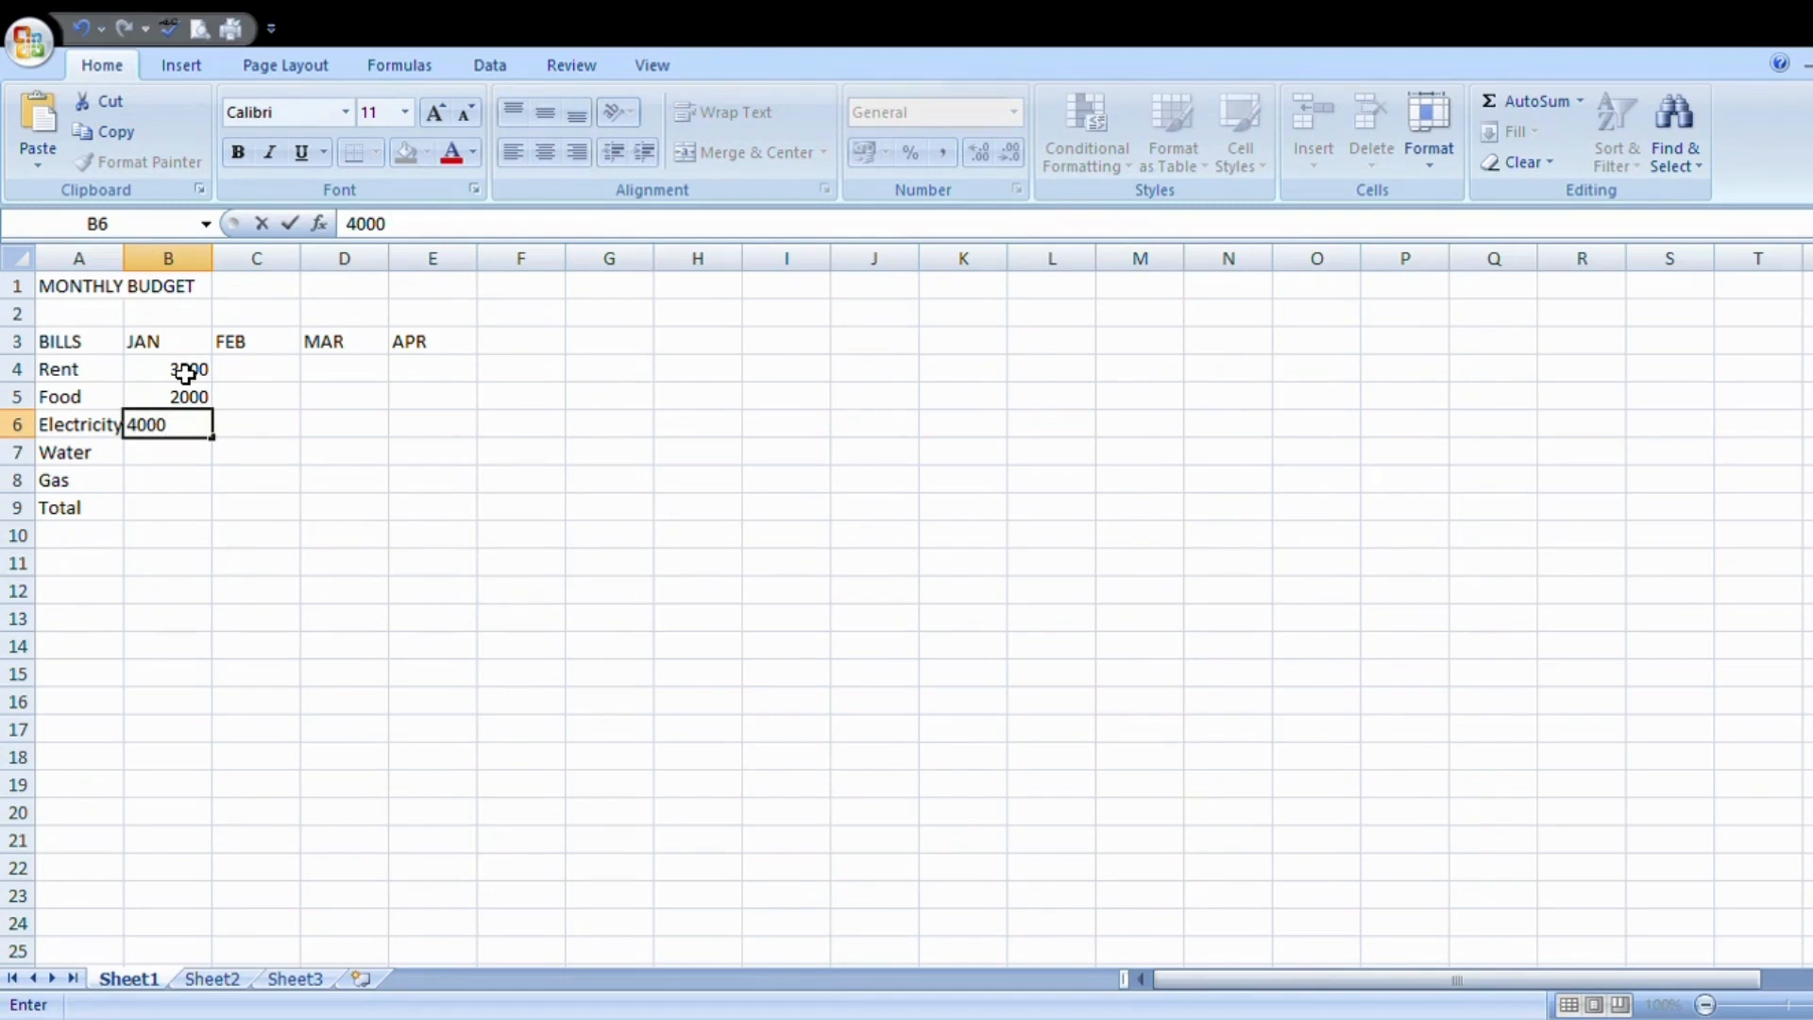
pyautogui.press('Return')
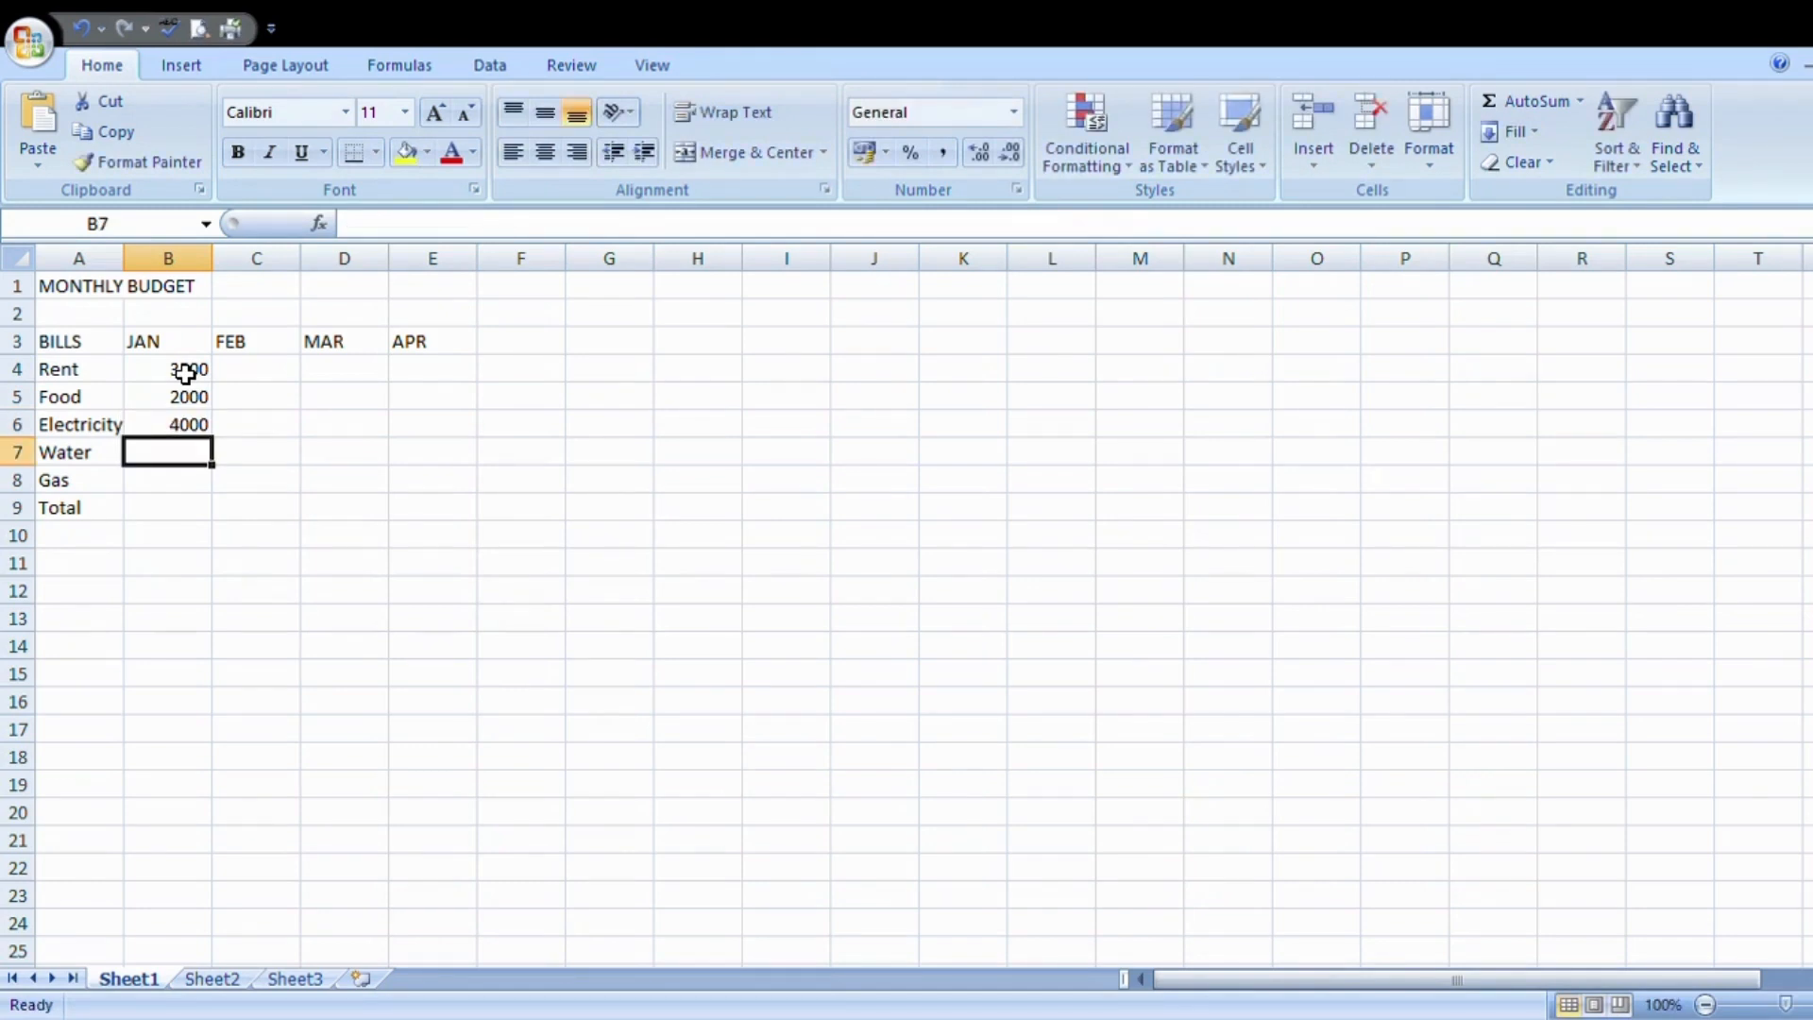
pyautogui.write('1500')
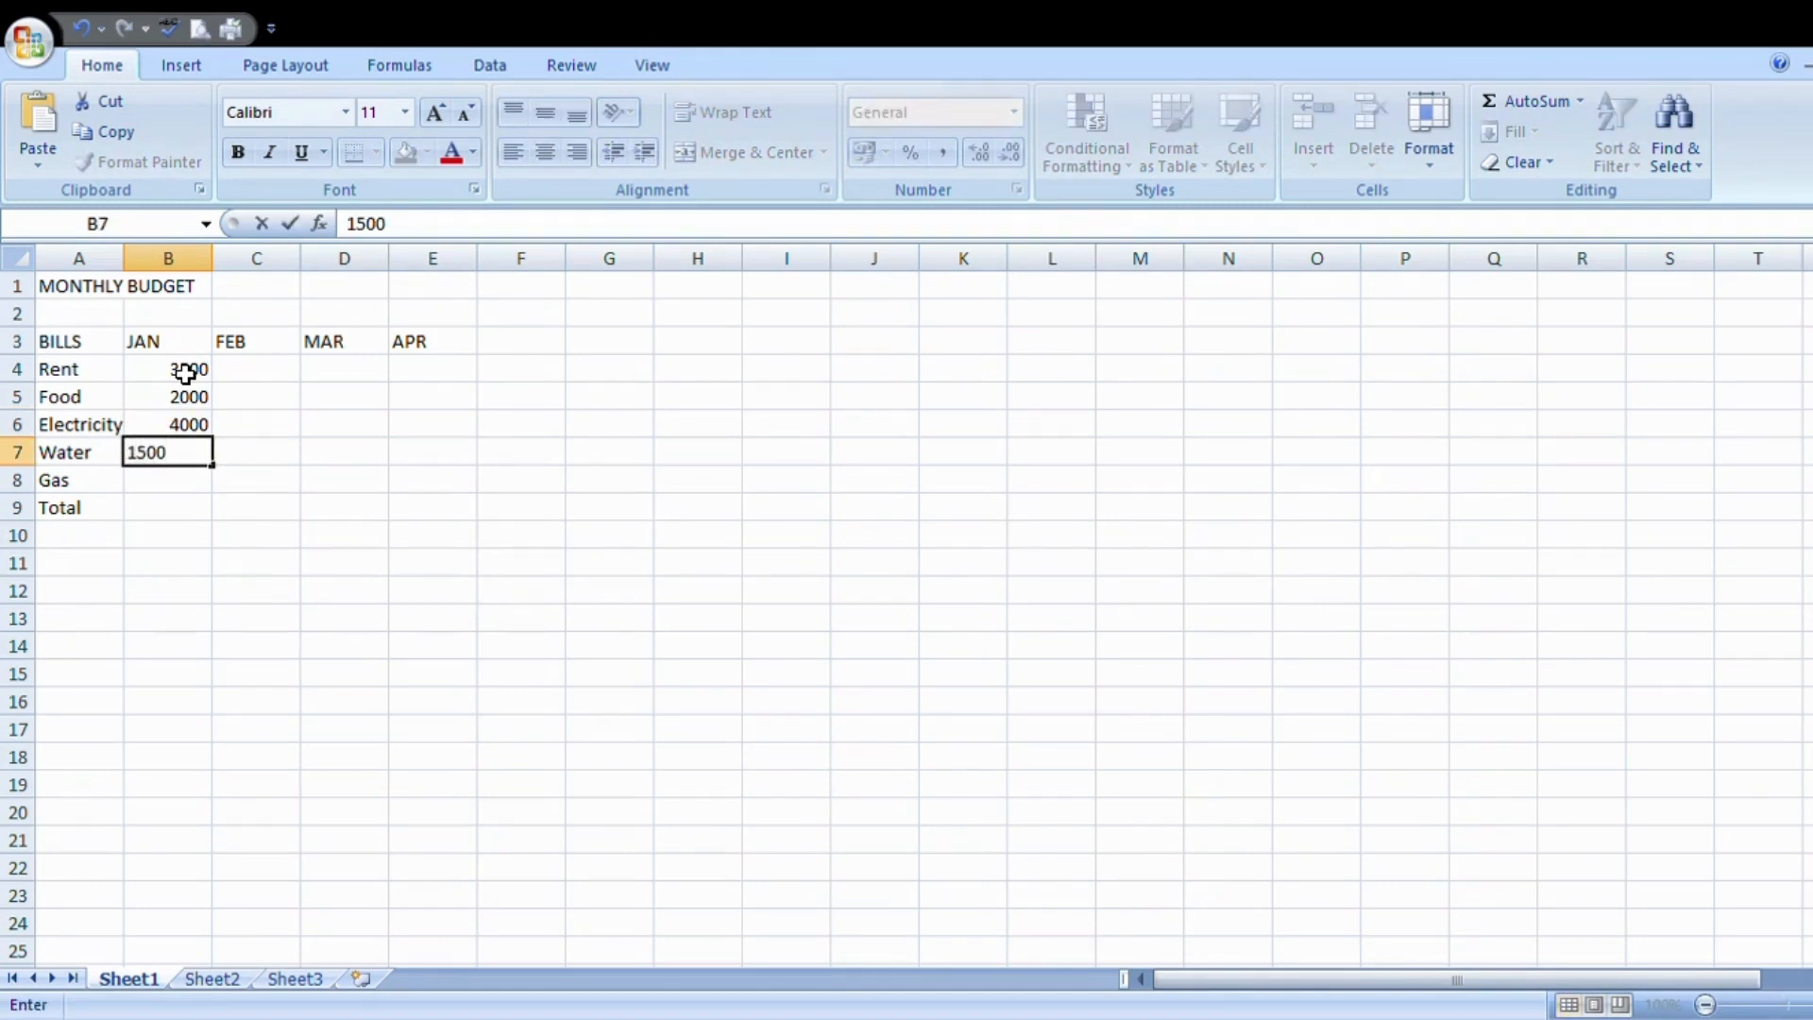
pyautogui.press('Return')
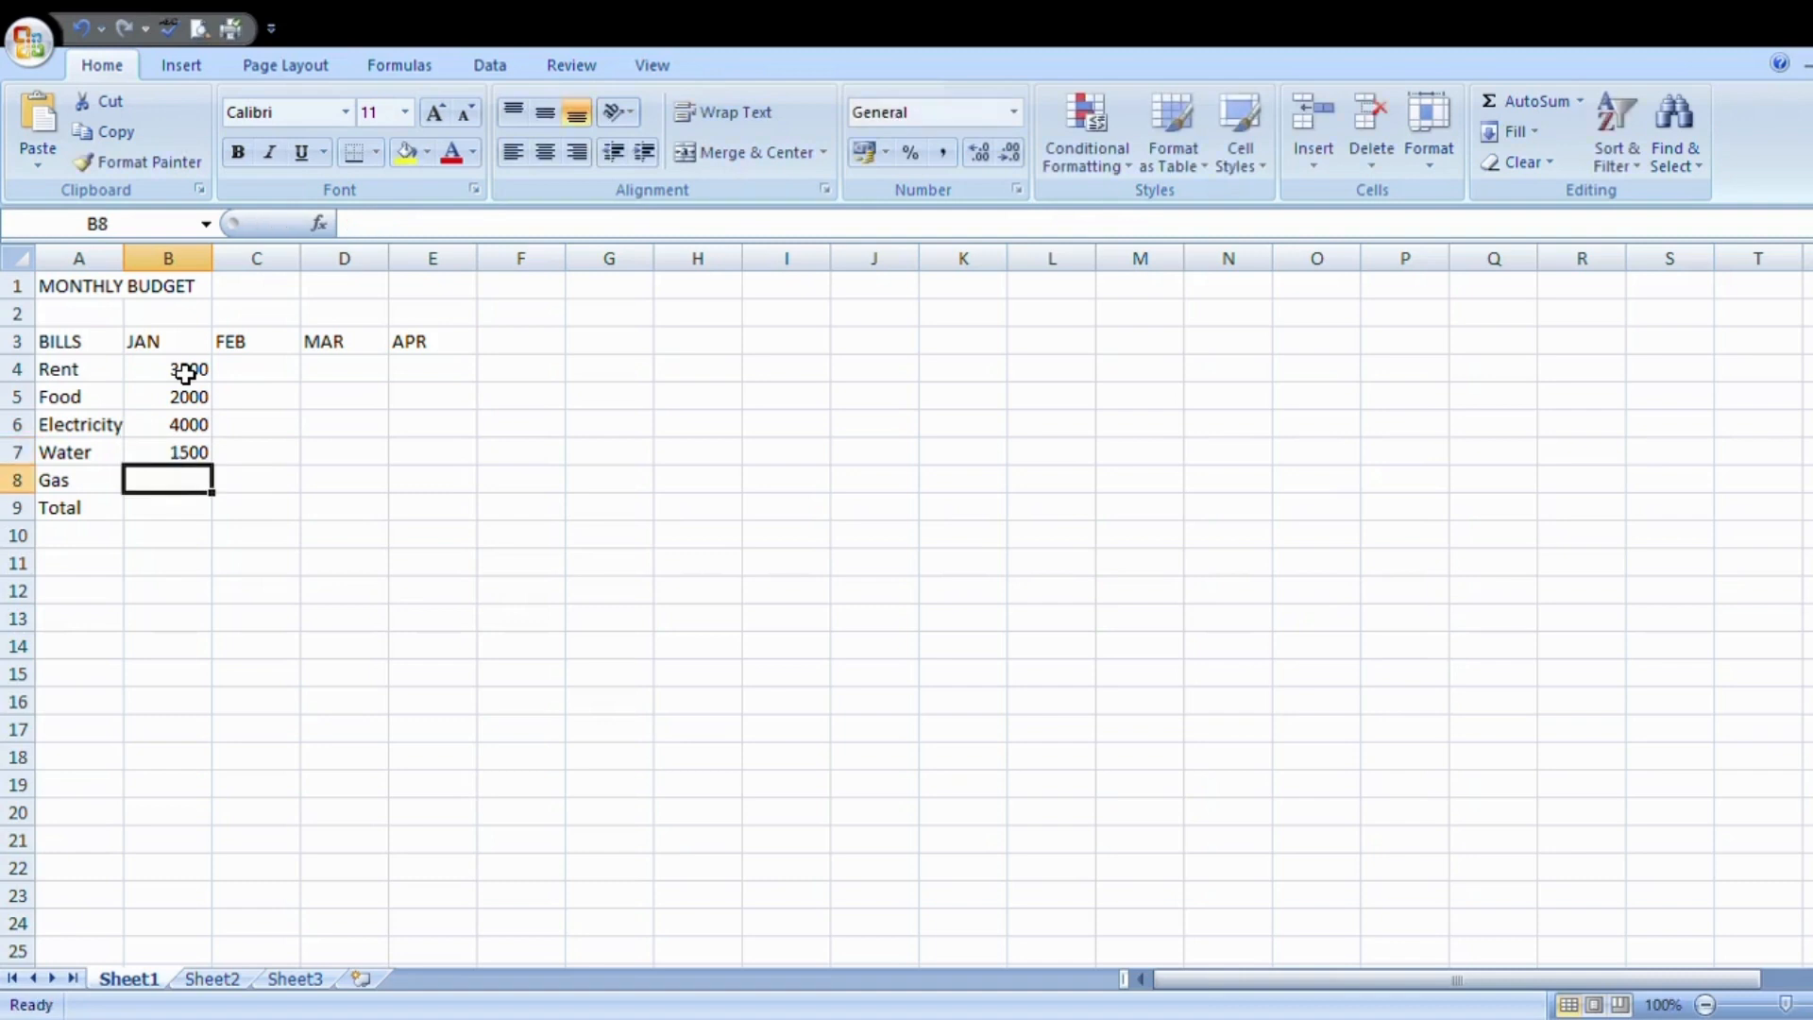
pyautogui.write('2000')
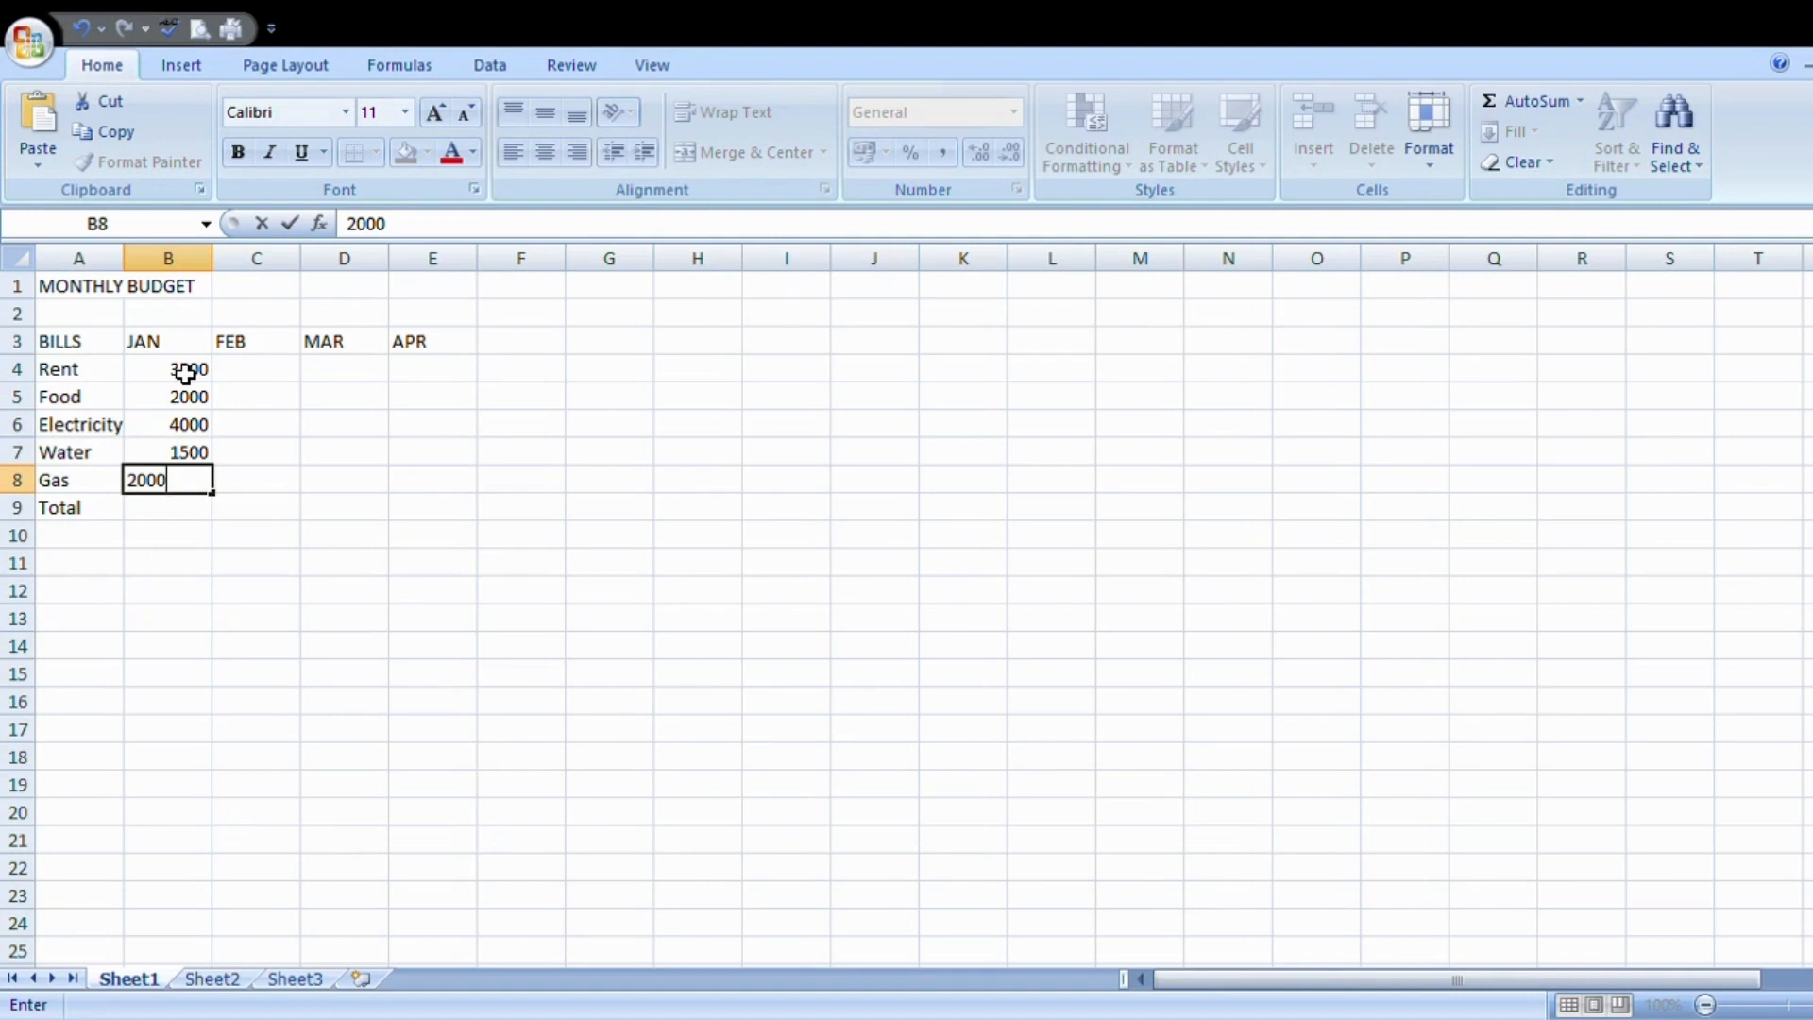
# - Fill in the FEB amounts: Rent 3500, Food 2700, Electricity 4500, Water 1800 and Gas 2600
pyautogui.click(258, 375)
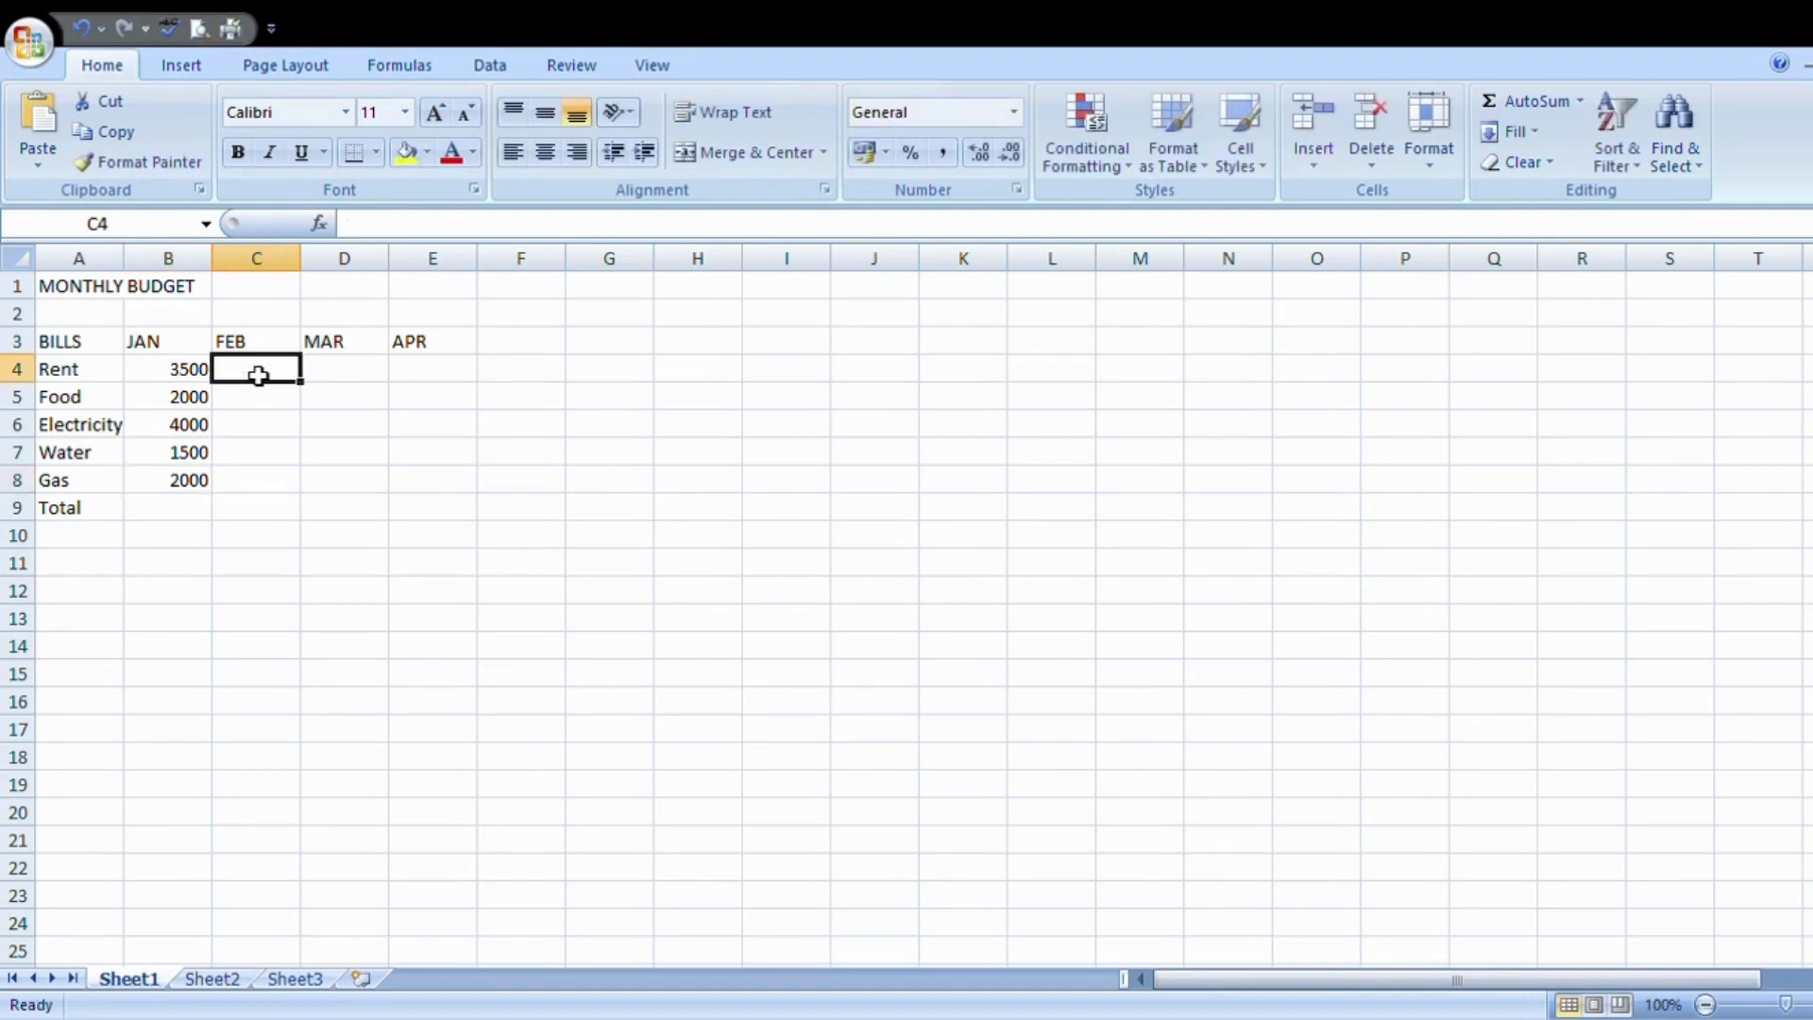
pyautogui.write('3500')
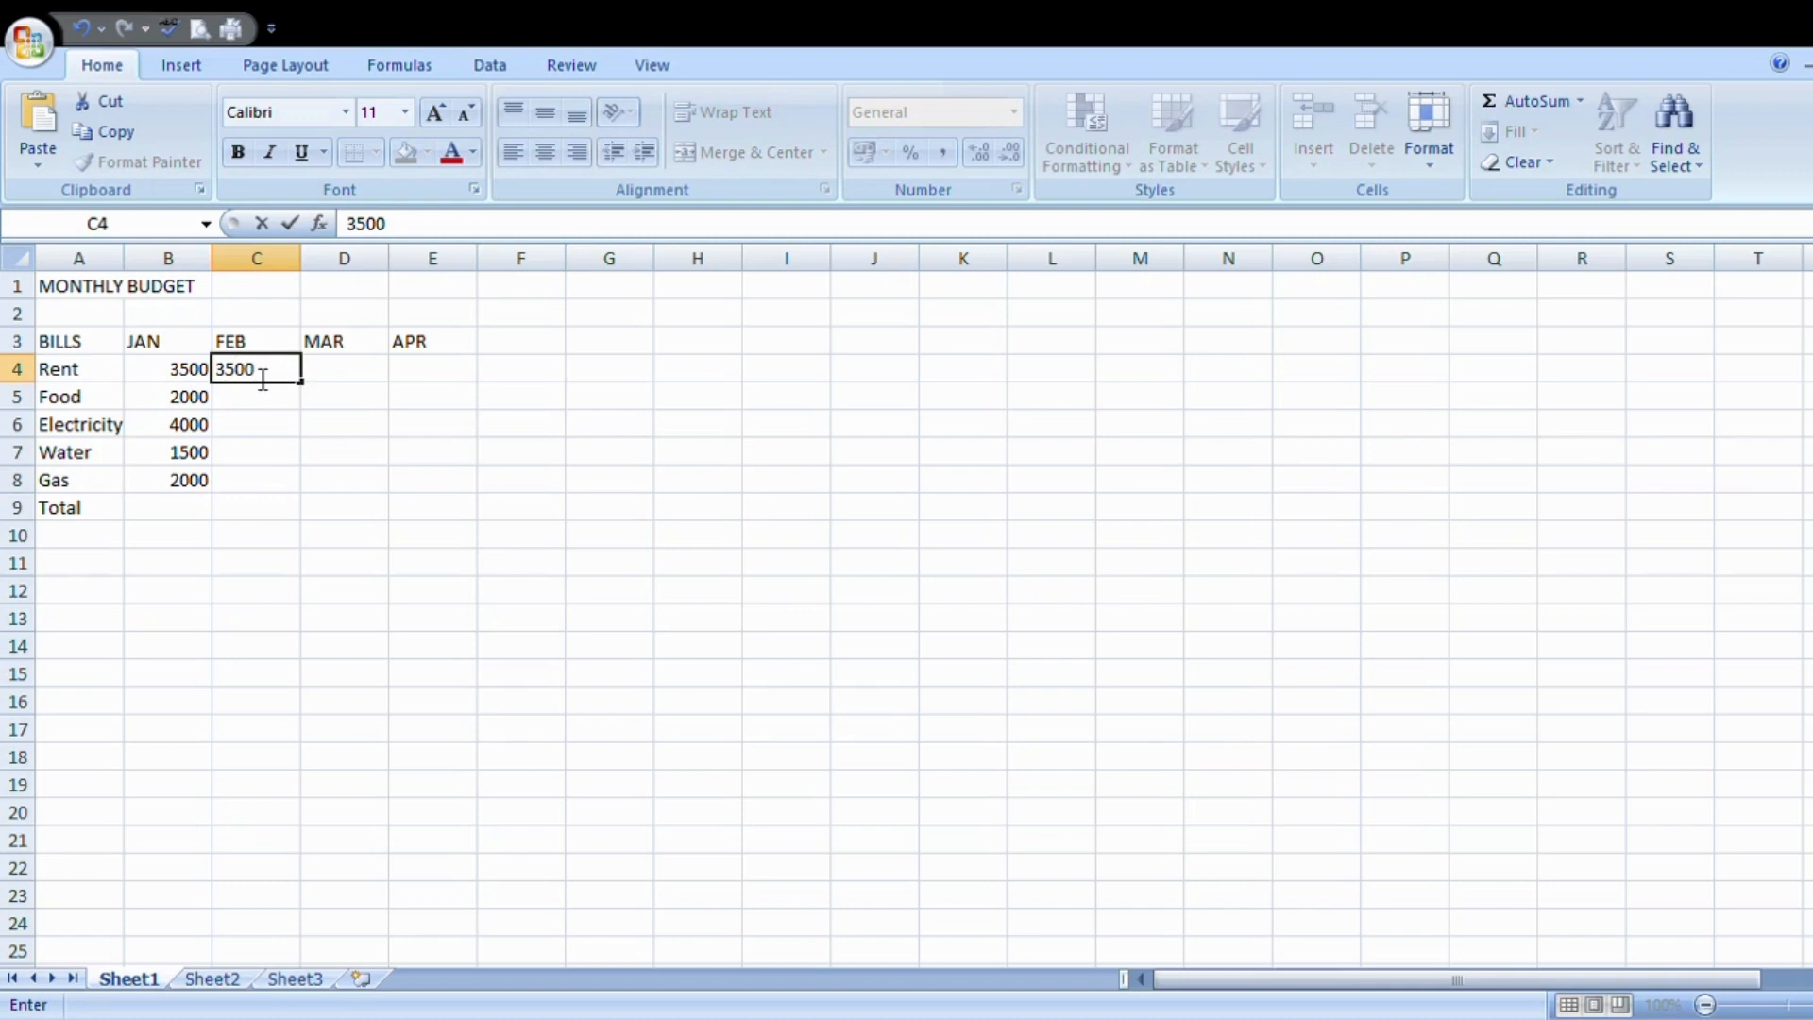
pyautogui.press('Return')
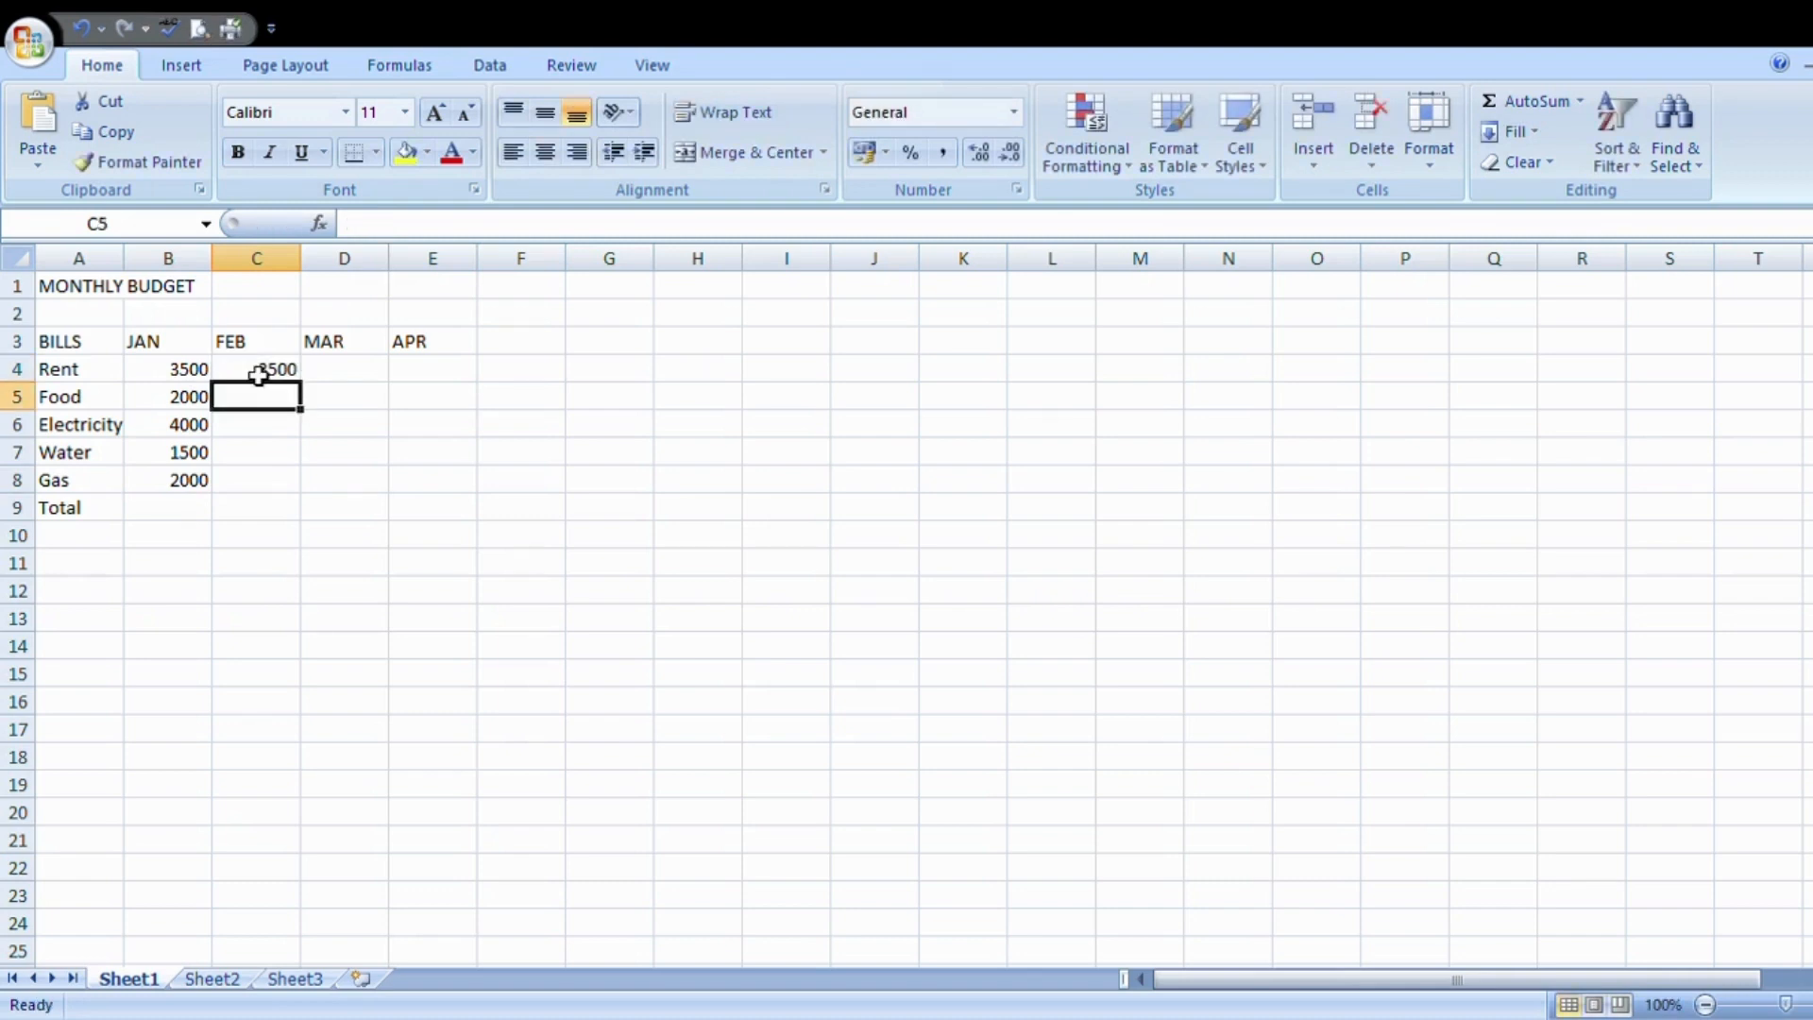
pyautogui.write('2700')
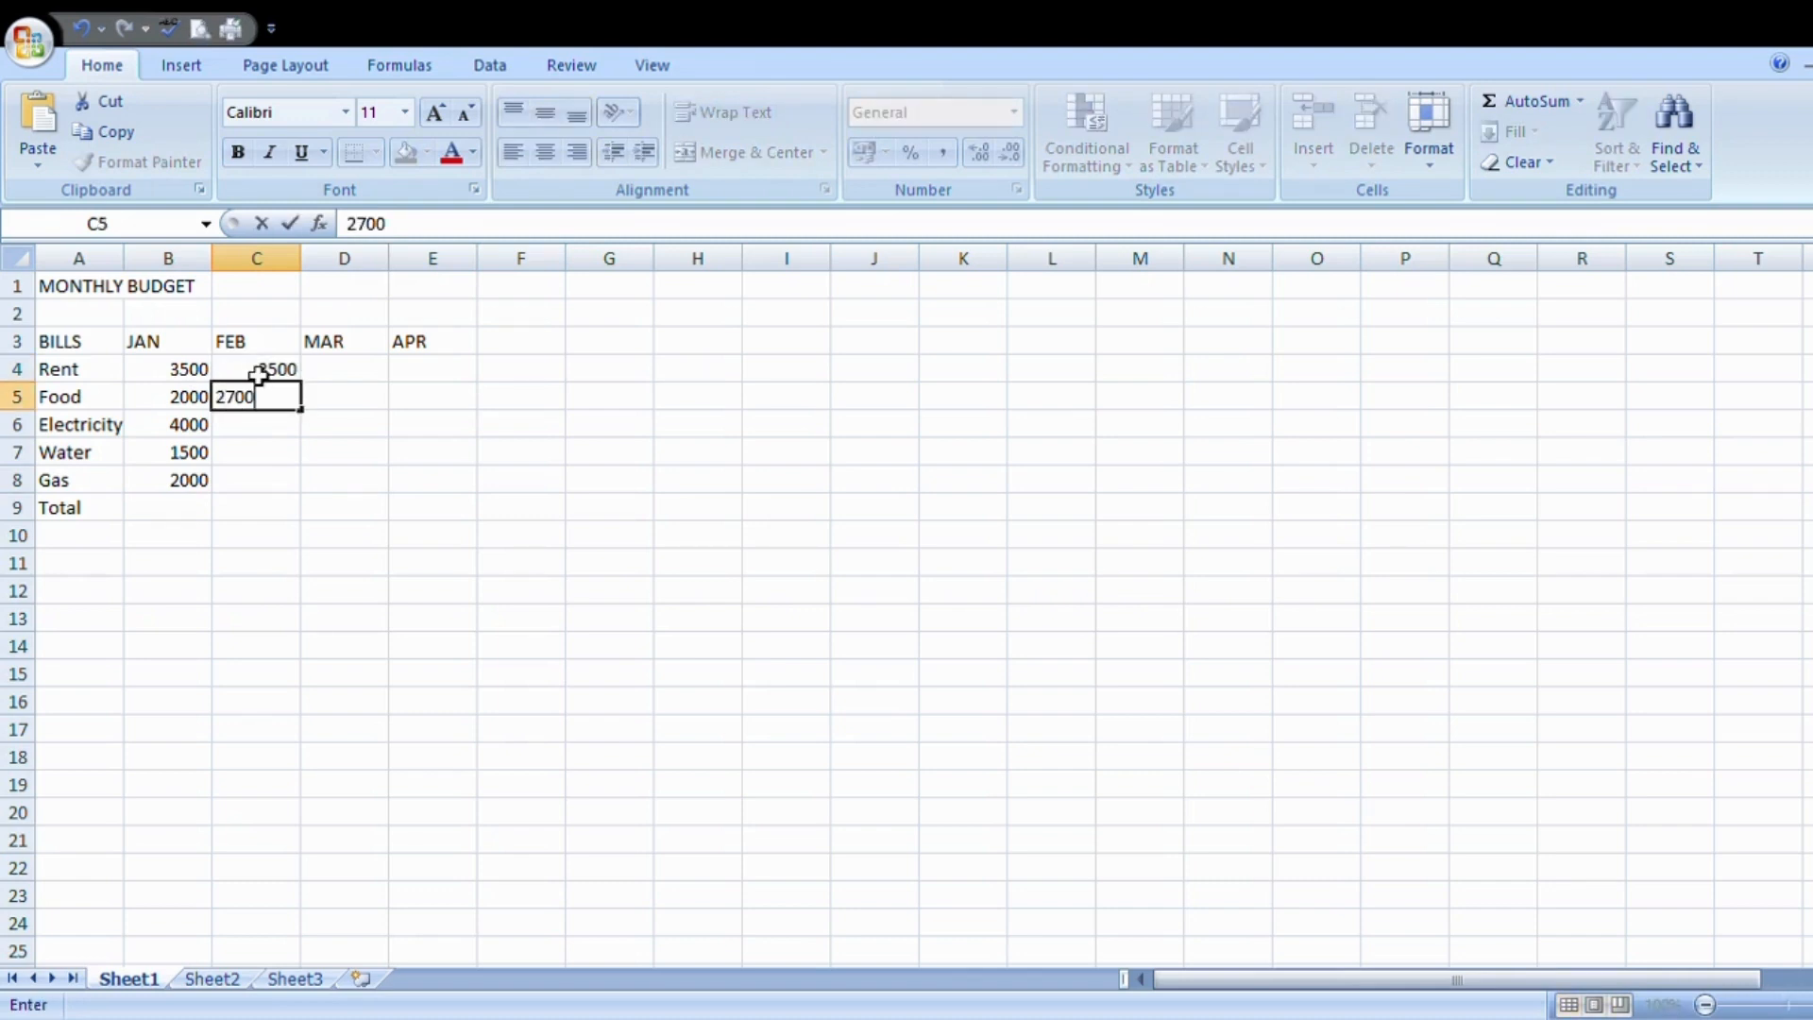
pyautogui.press('Return')
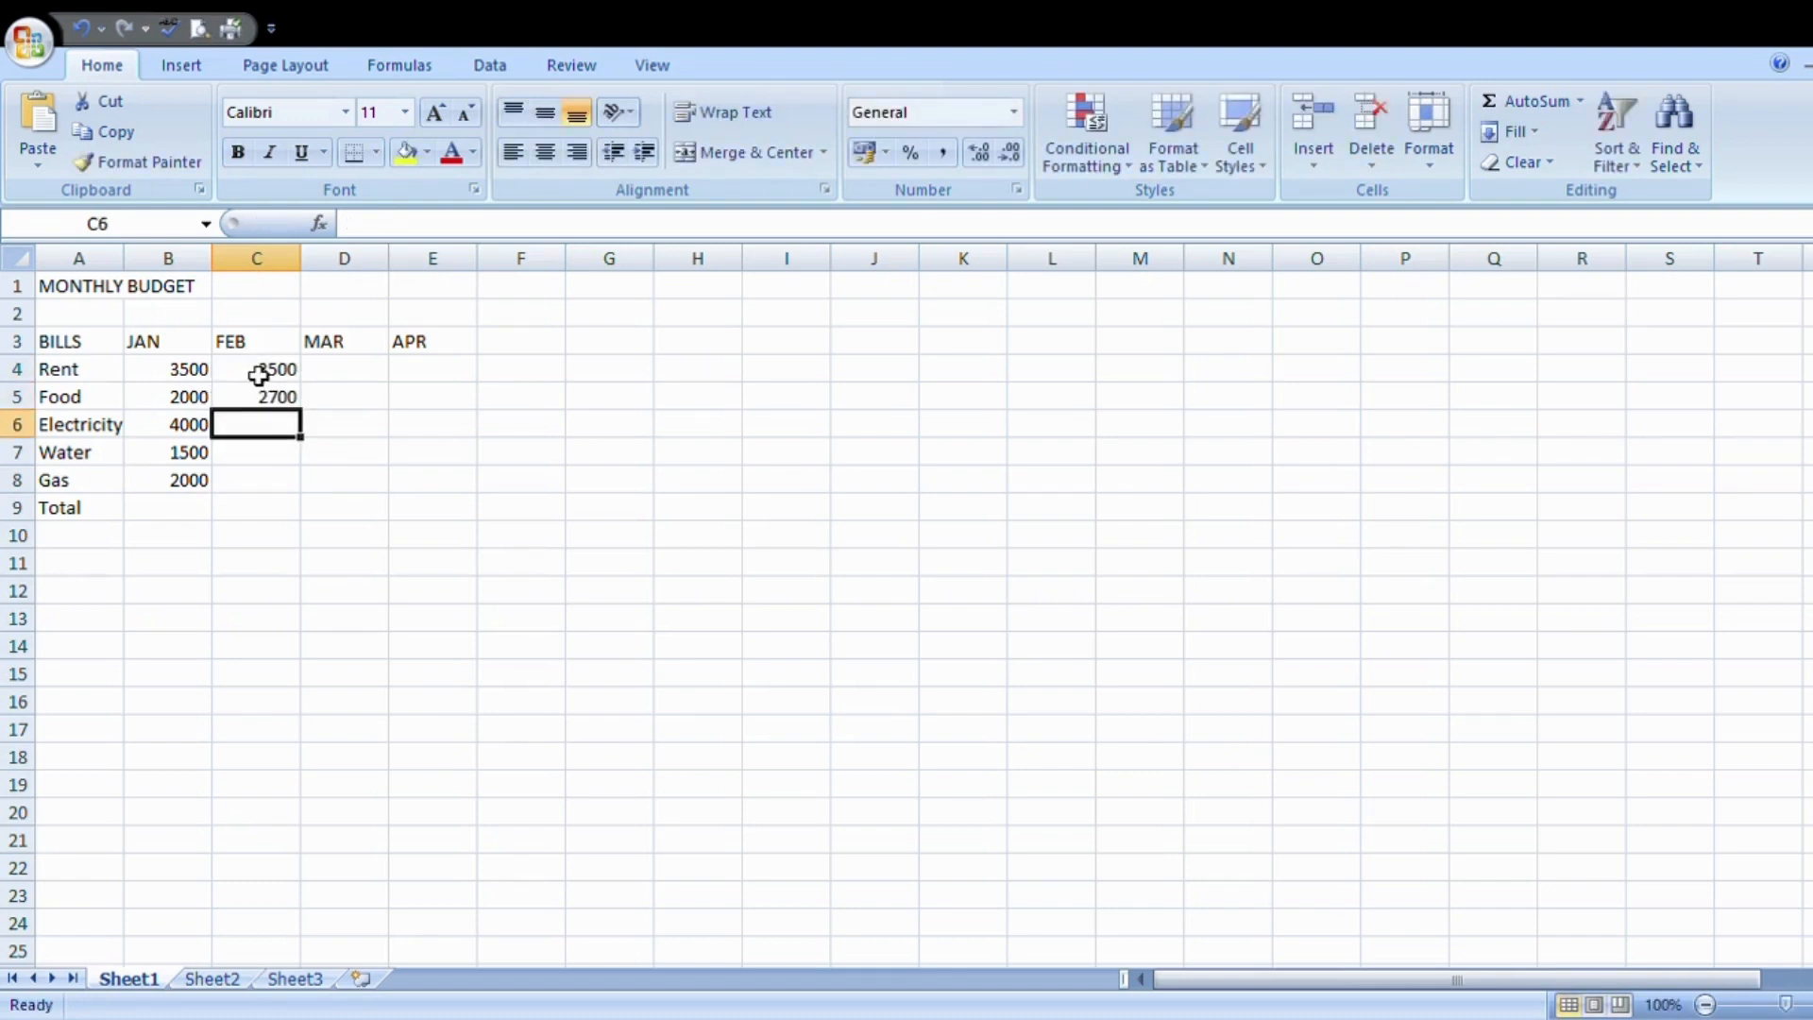
pyautogui.write('4500')
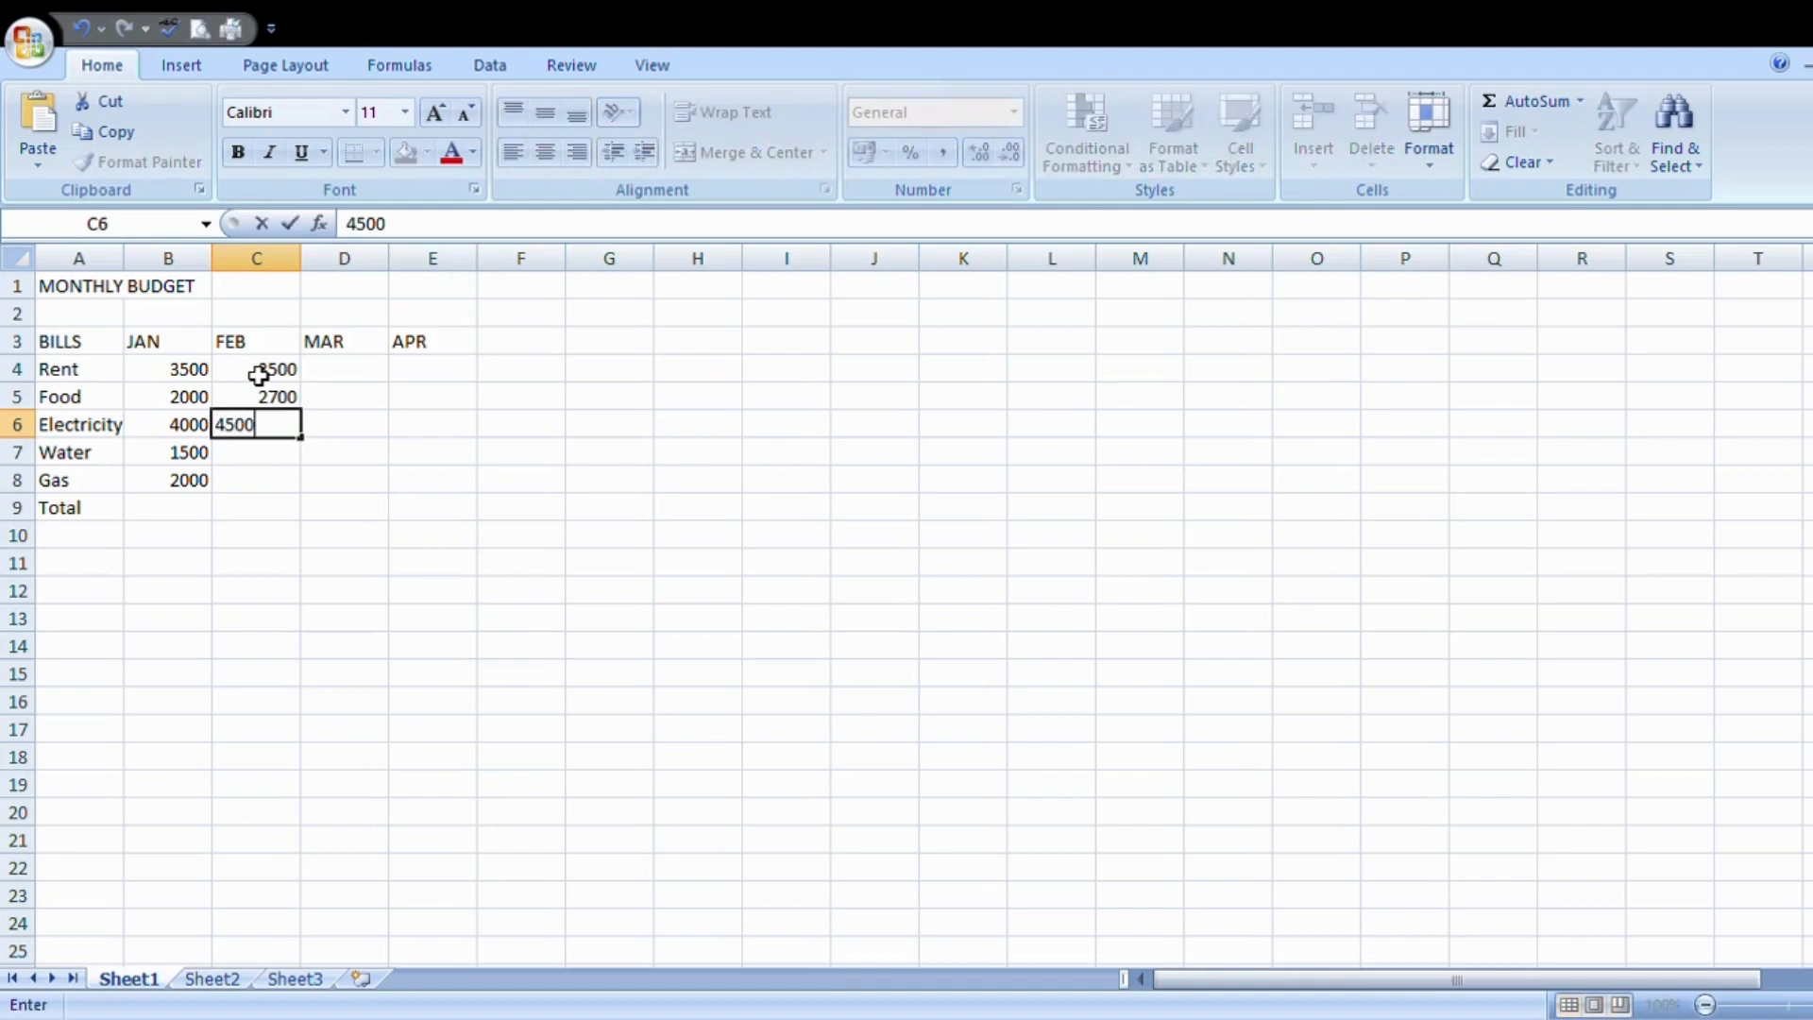
pyautogui.press('Return')
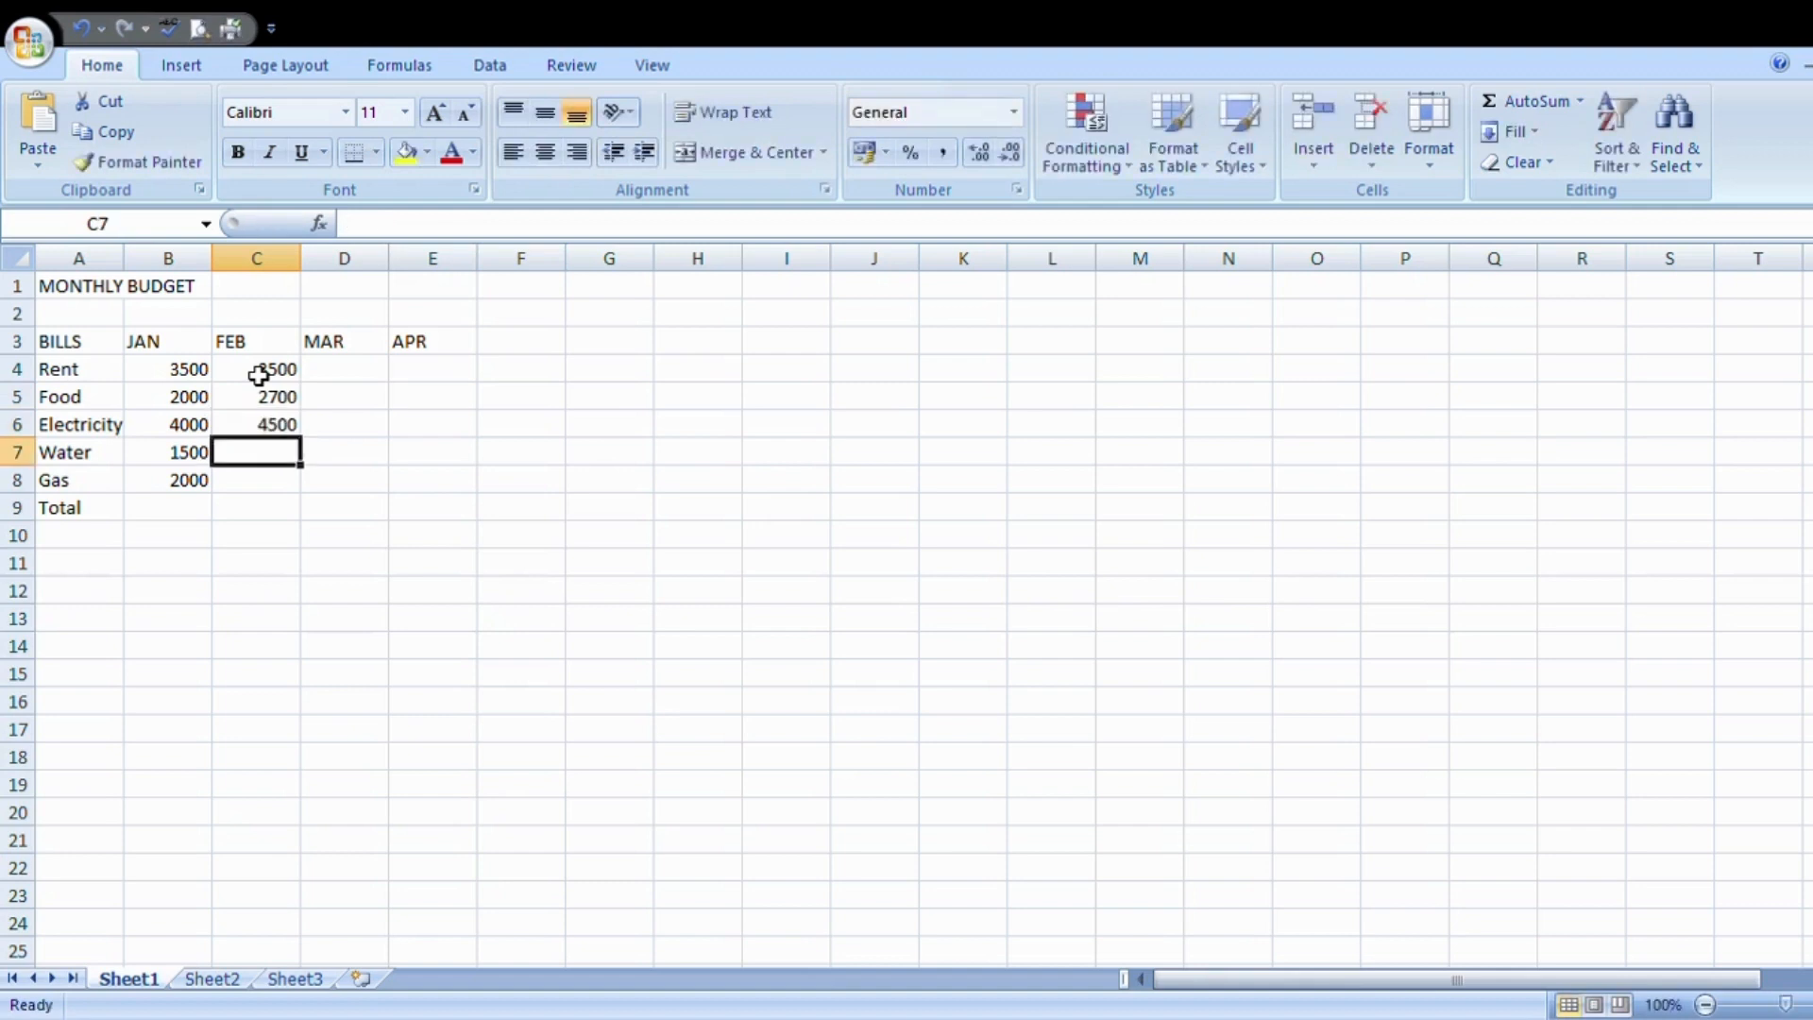
pyautogui.write('1800')
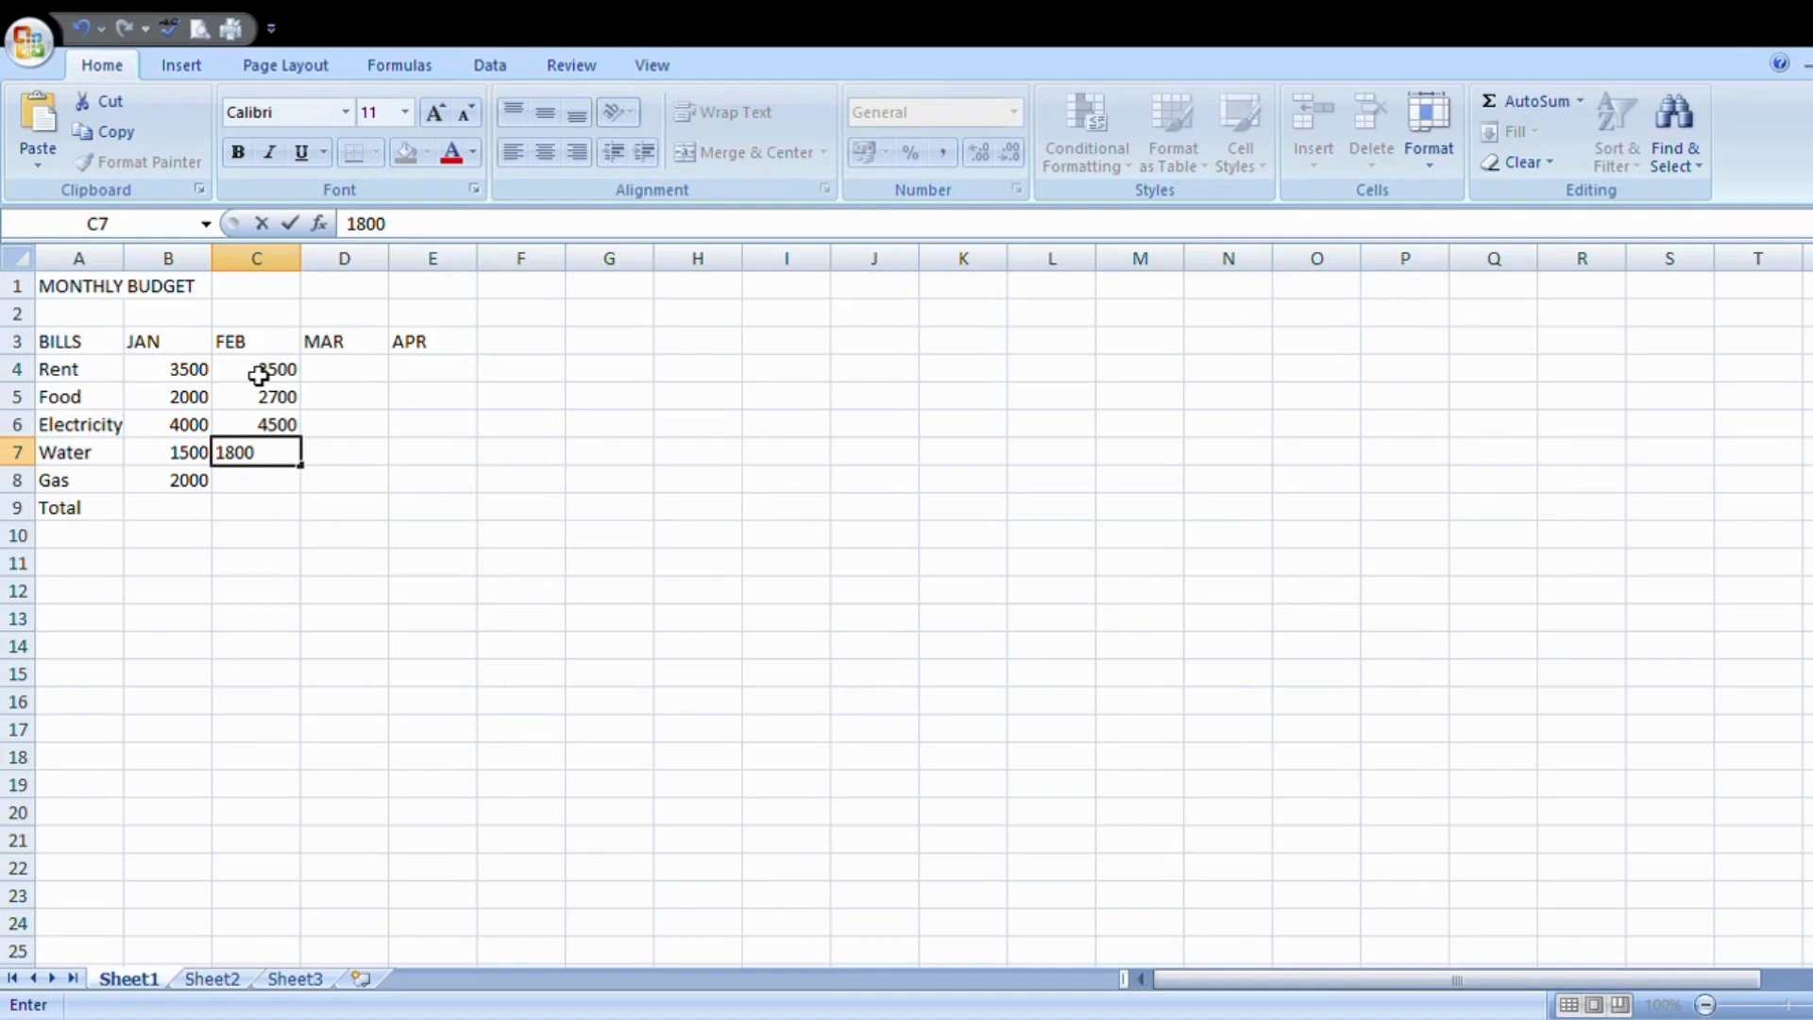
pyautogui.press('Return')
pyautogui.write('2')
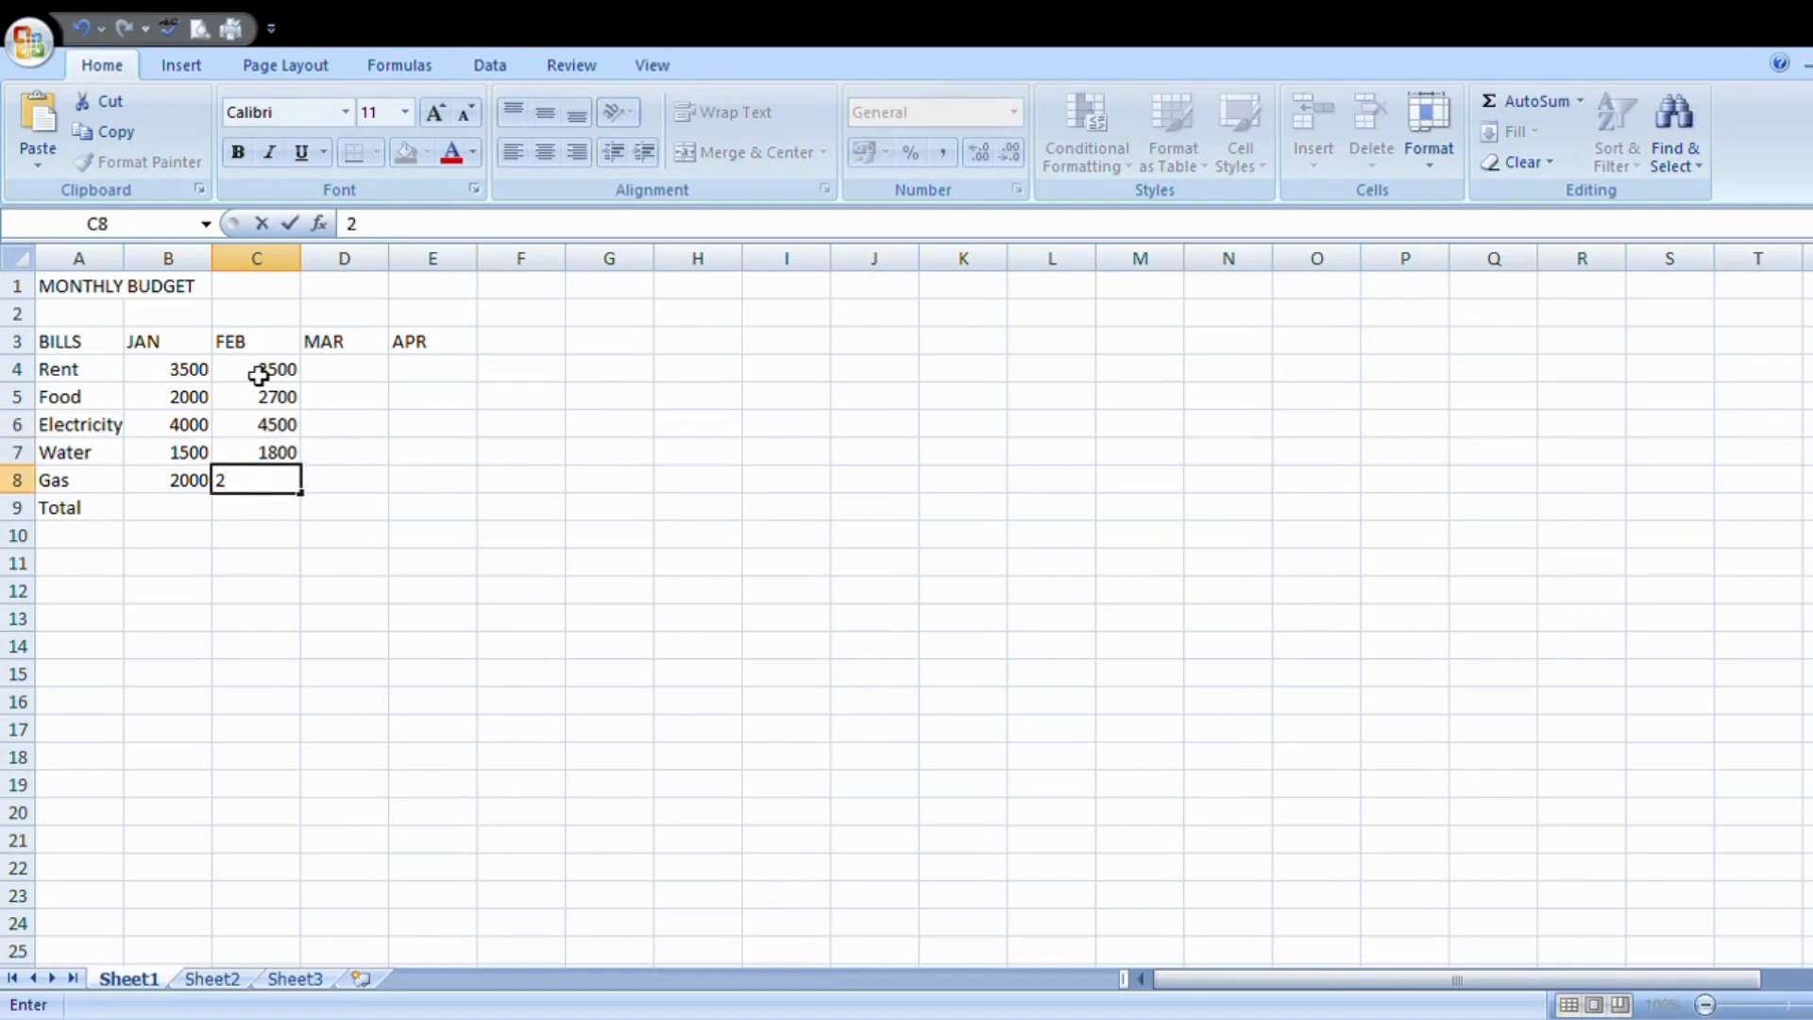
pyautogui.write('600')
# - Fill in the MAR amounts: Rent 3500, Food 1800, Electricity 3700, Water 2500 and Gas 1400
pyautogui.click(330, 383)
pyautogui.write('3500')
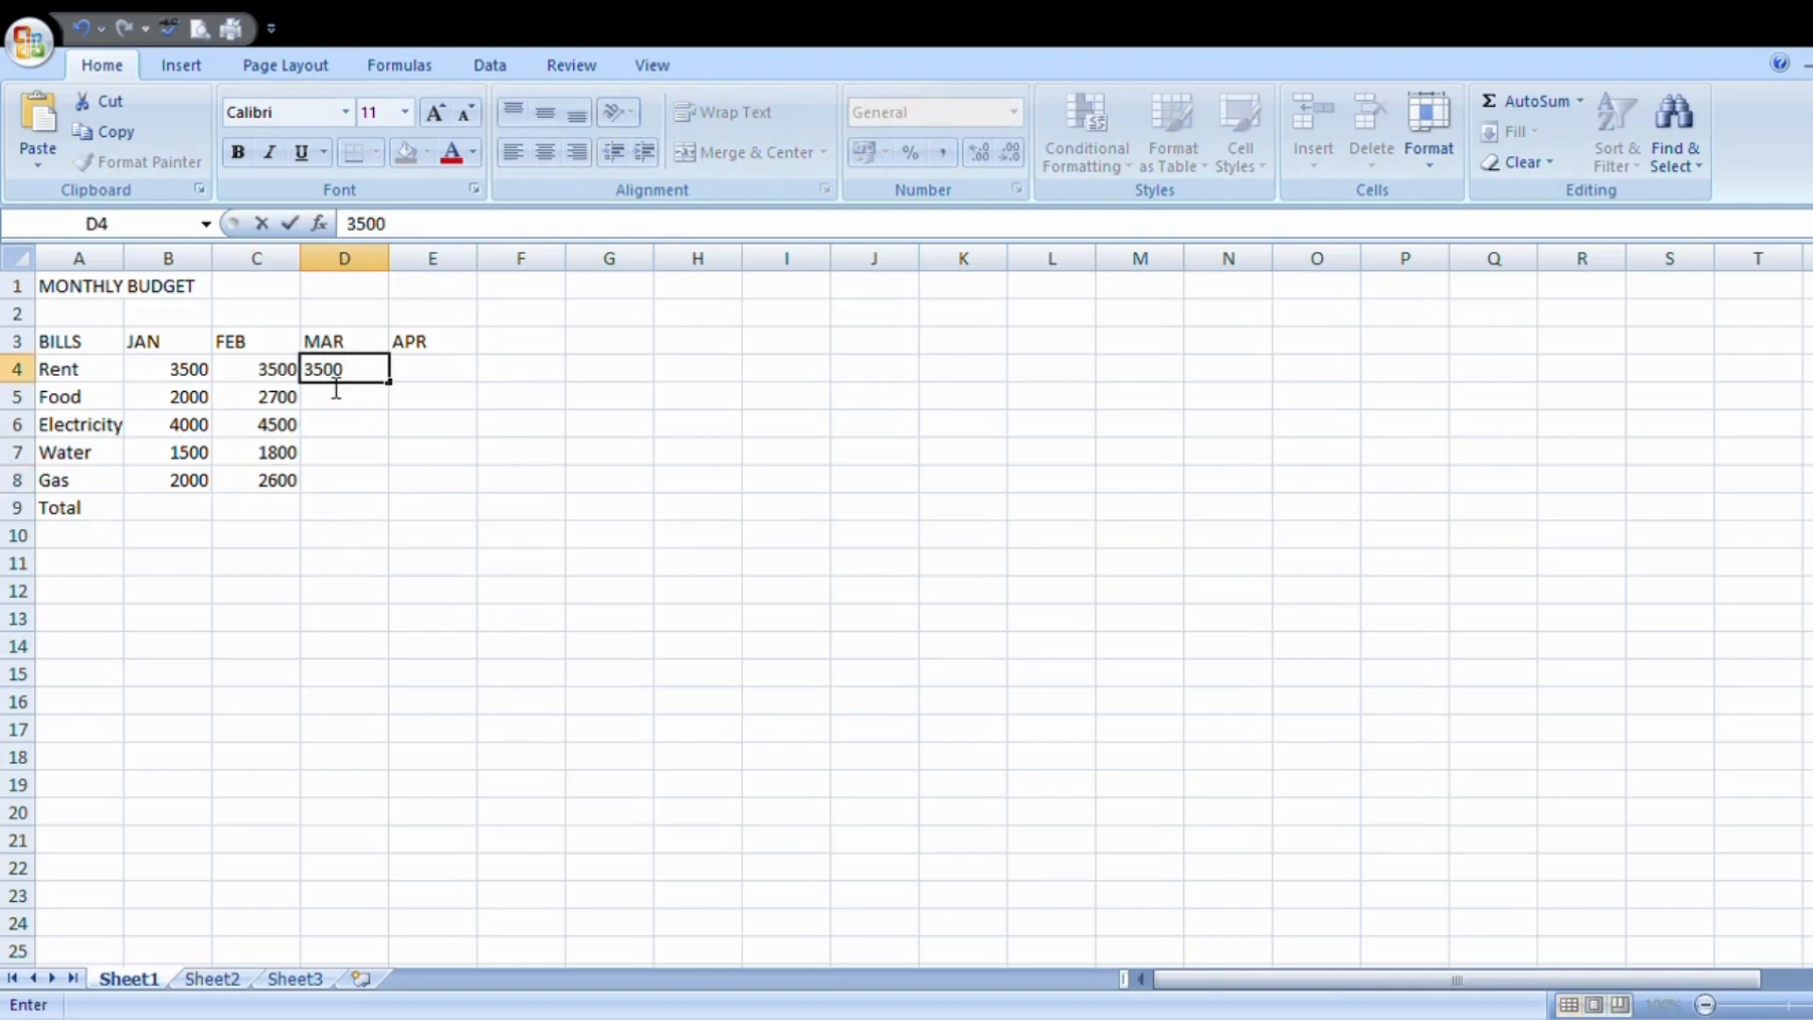
pyautogui.click(354, 410)
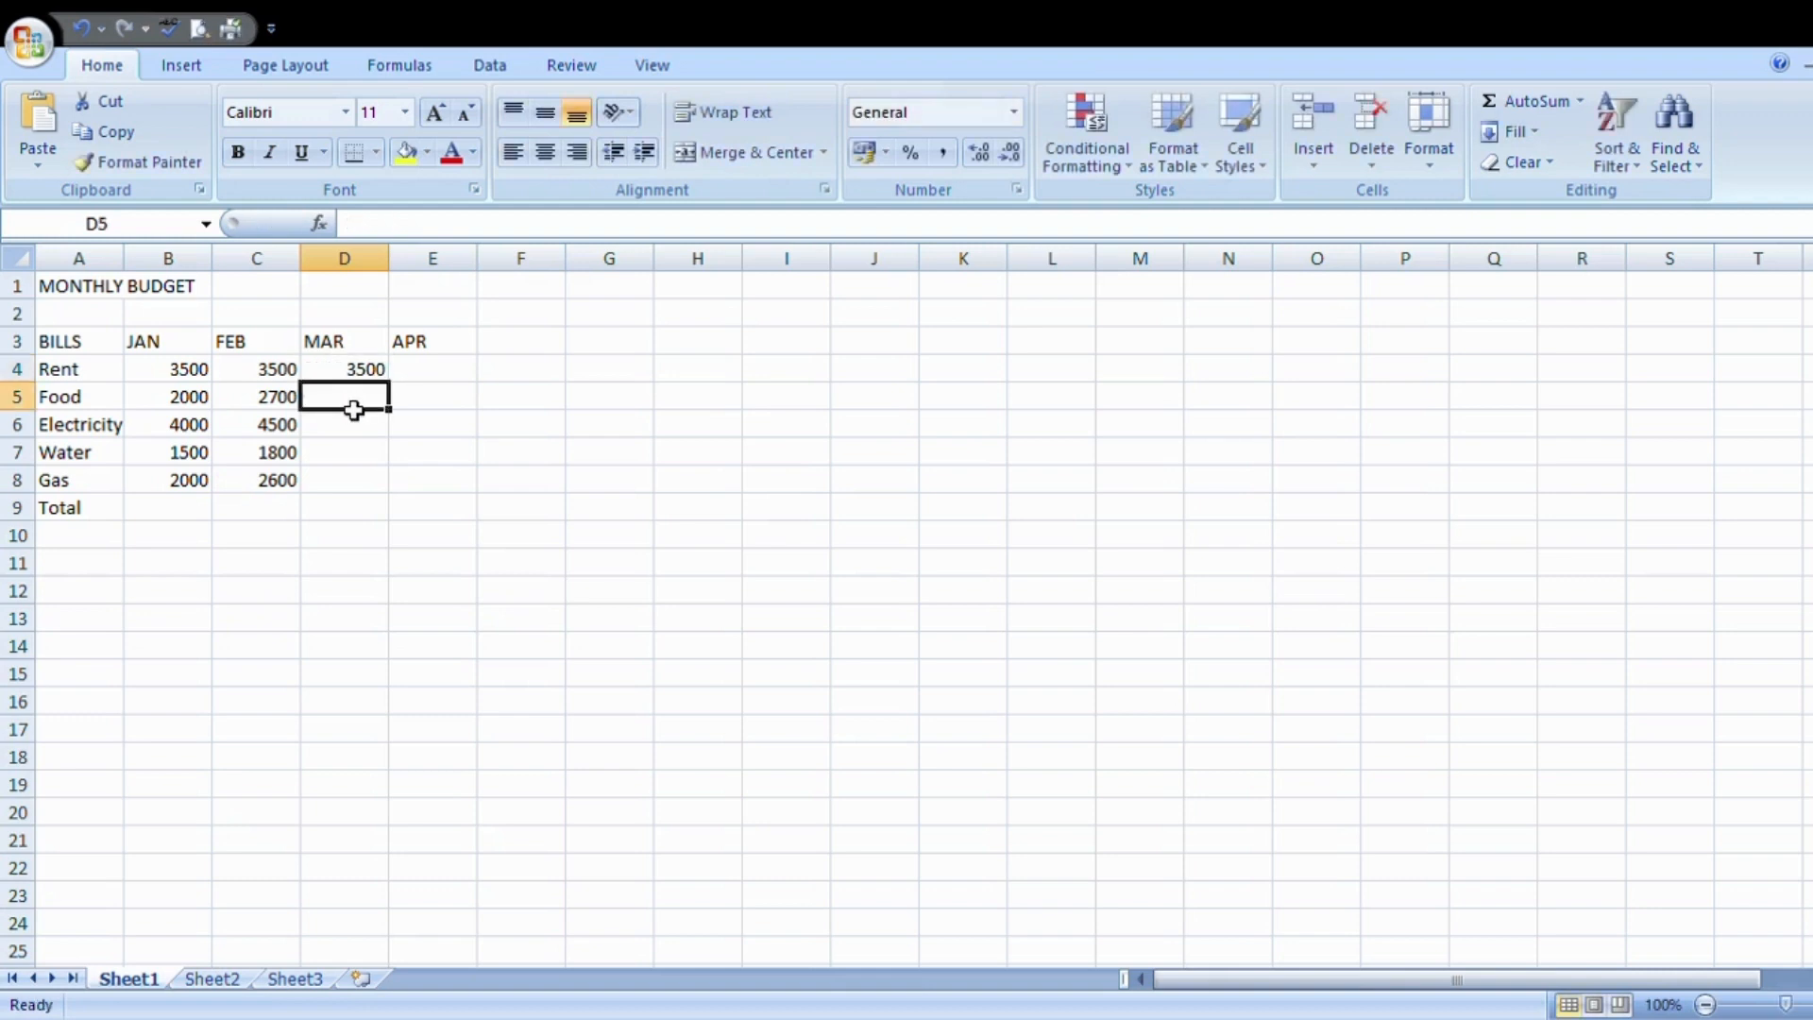
pyautogui.write('1800')
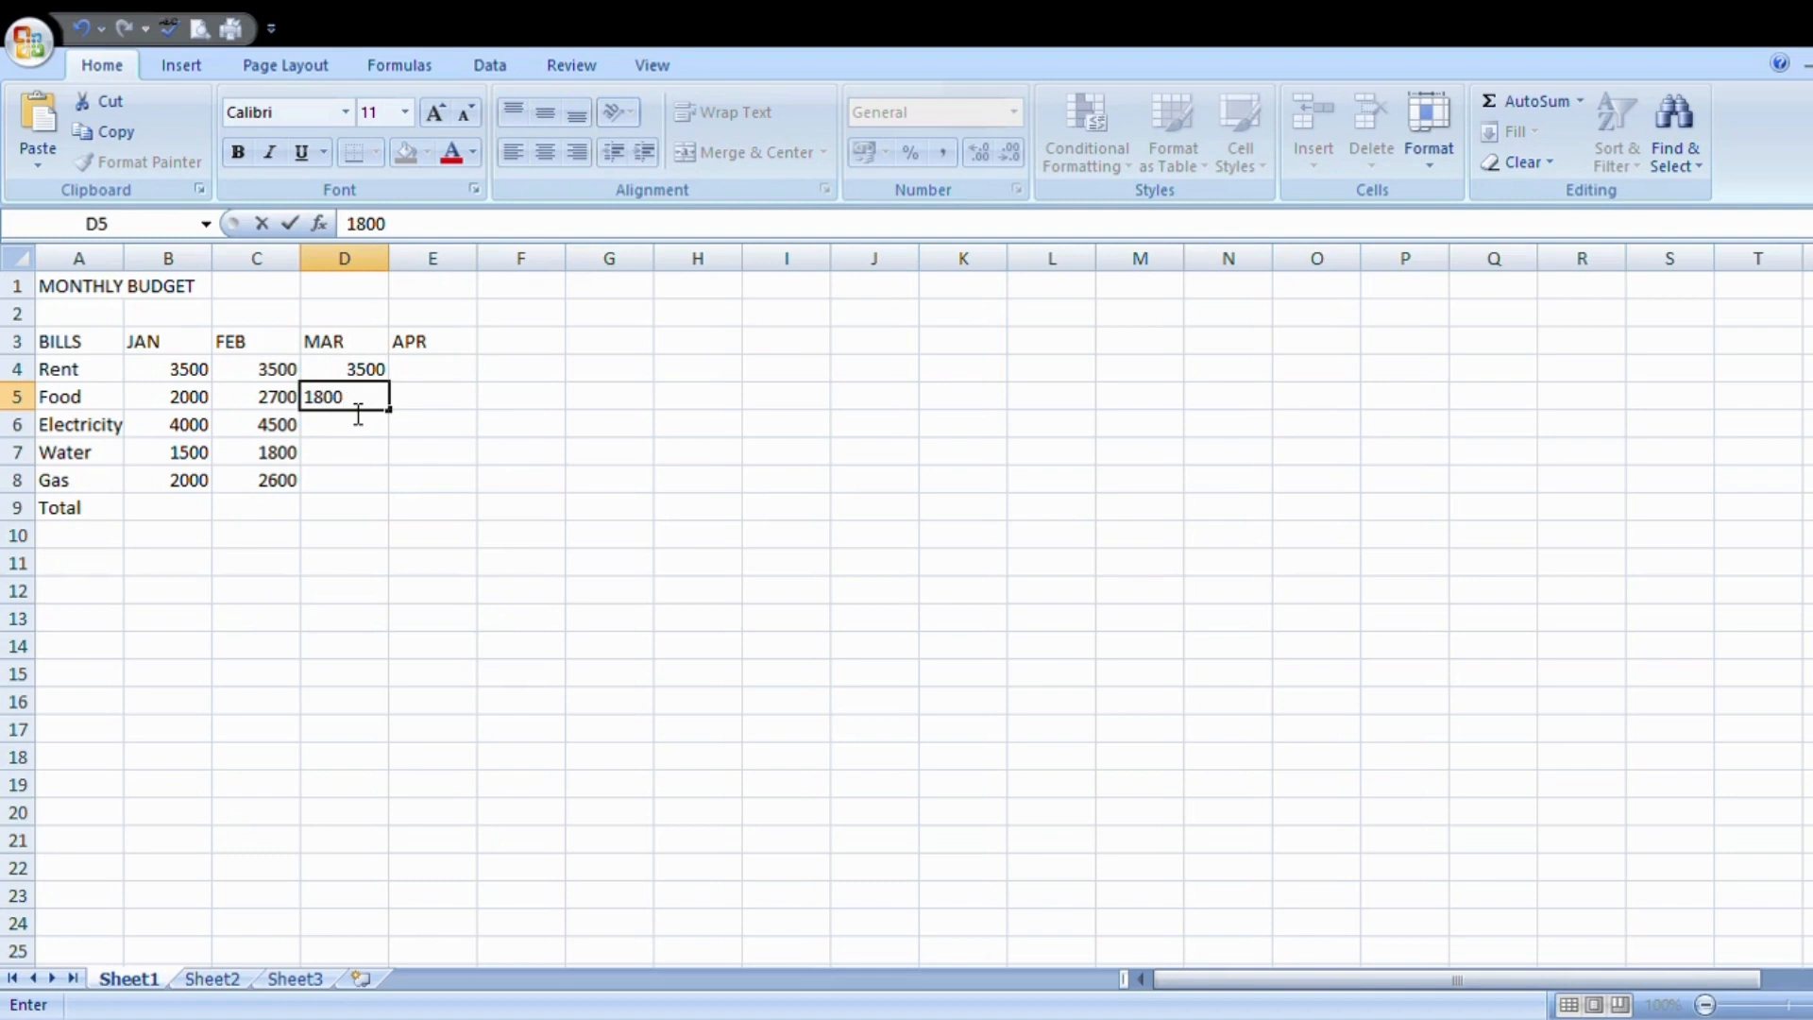
pyautogui.press('Return')
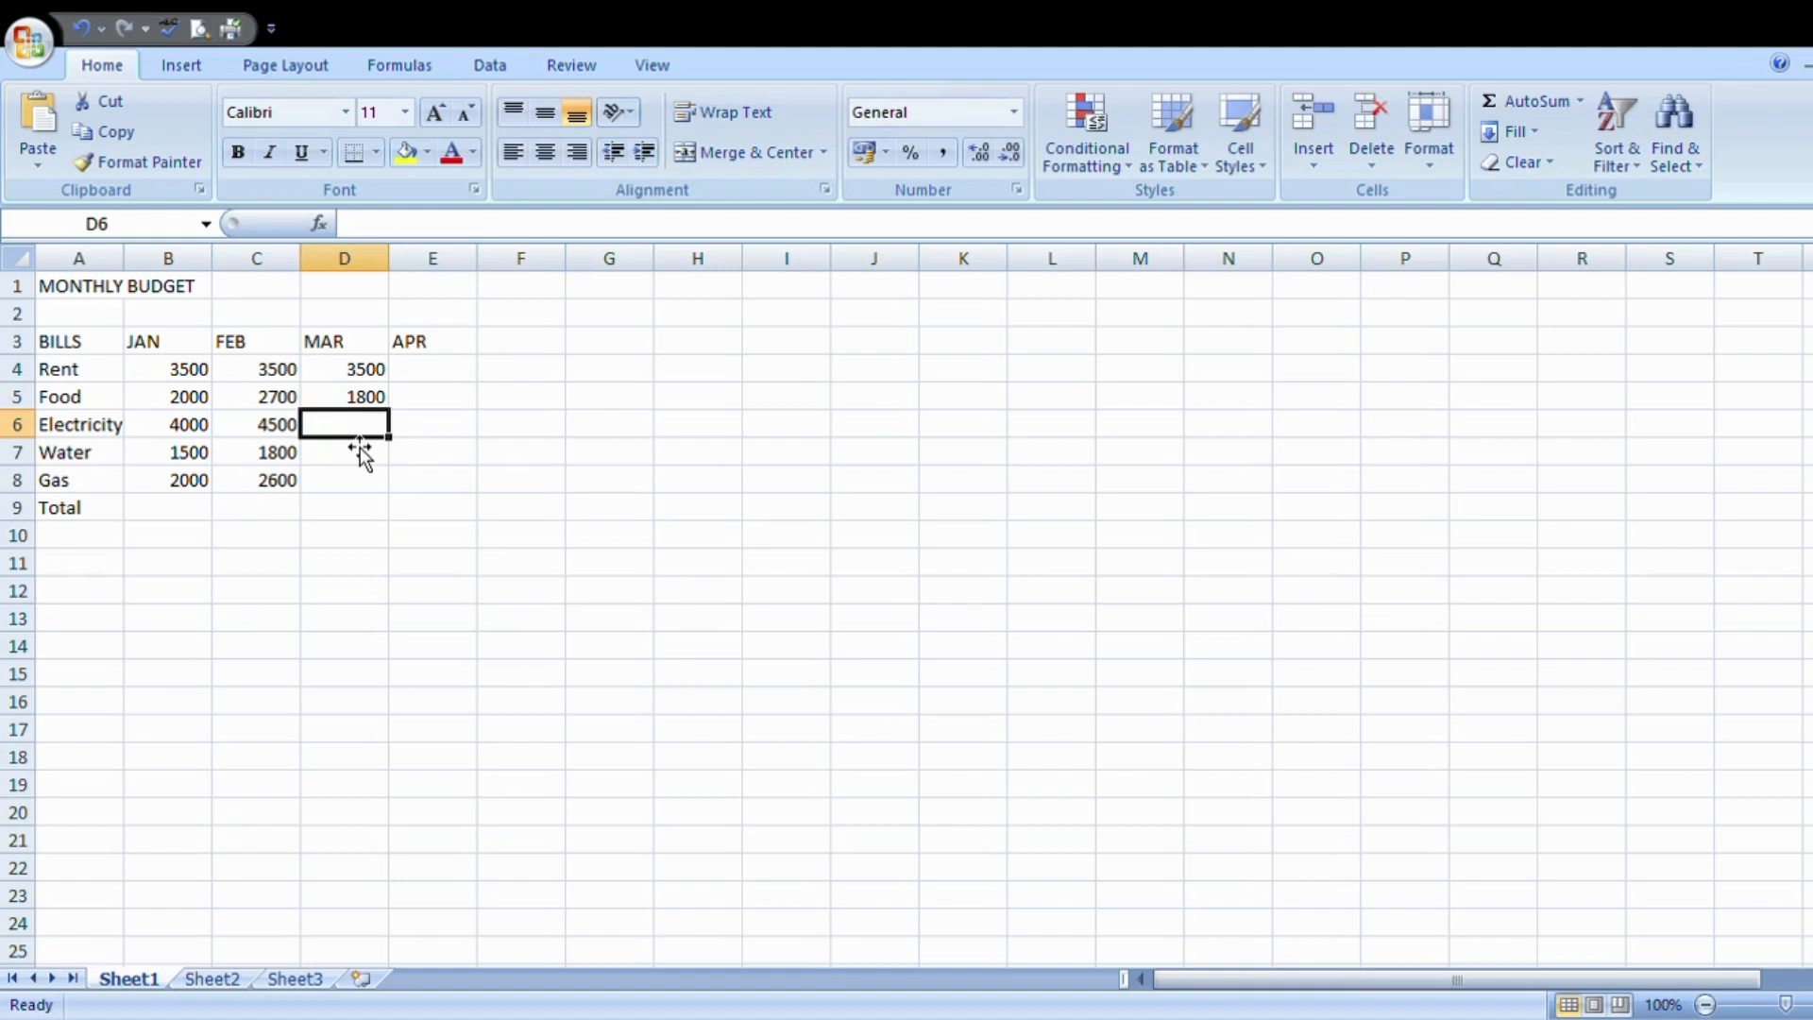
pyautogui.write('3700')
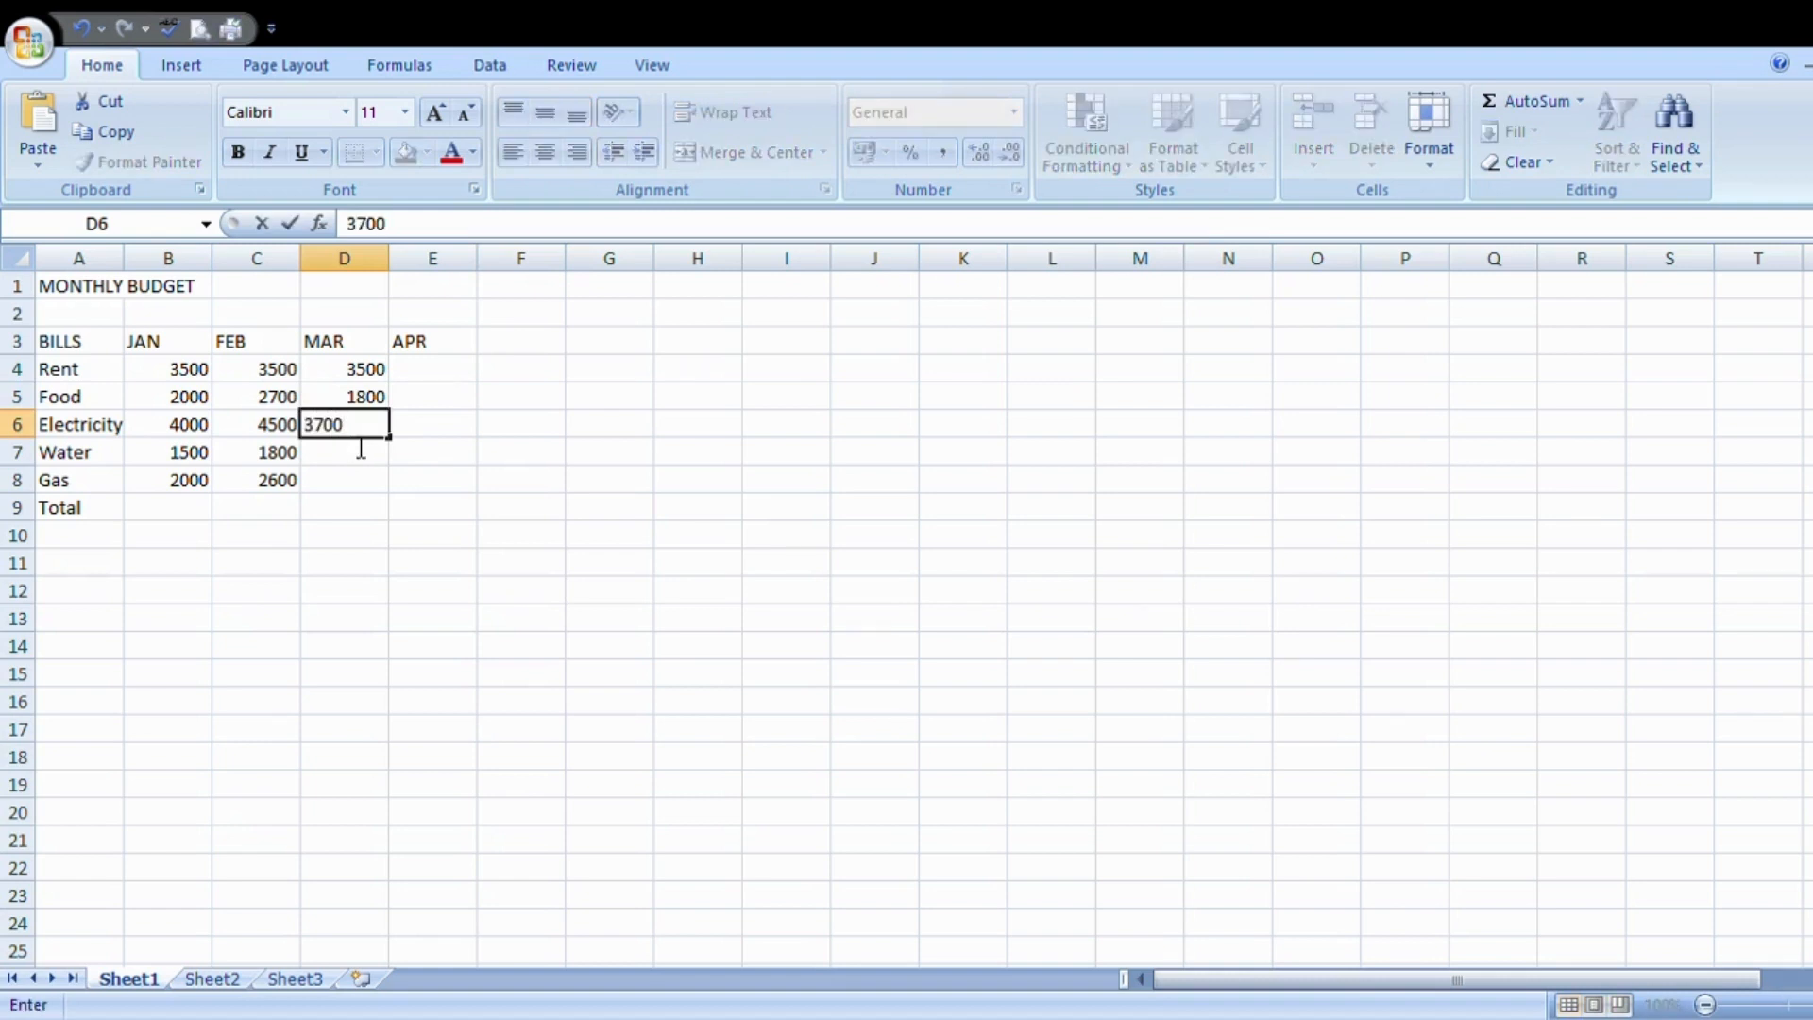
pyautogui.press('Return')
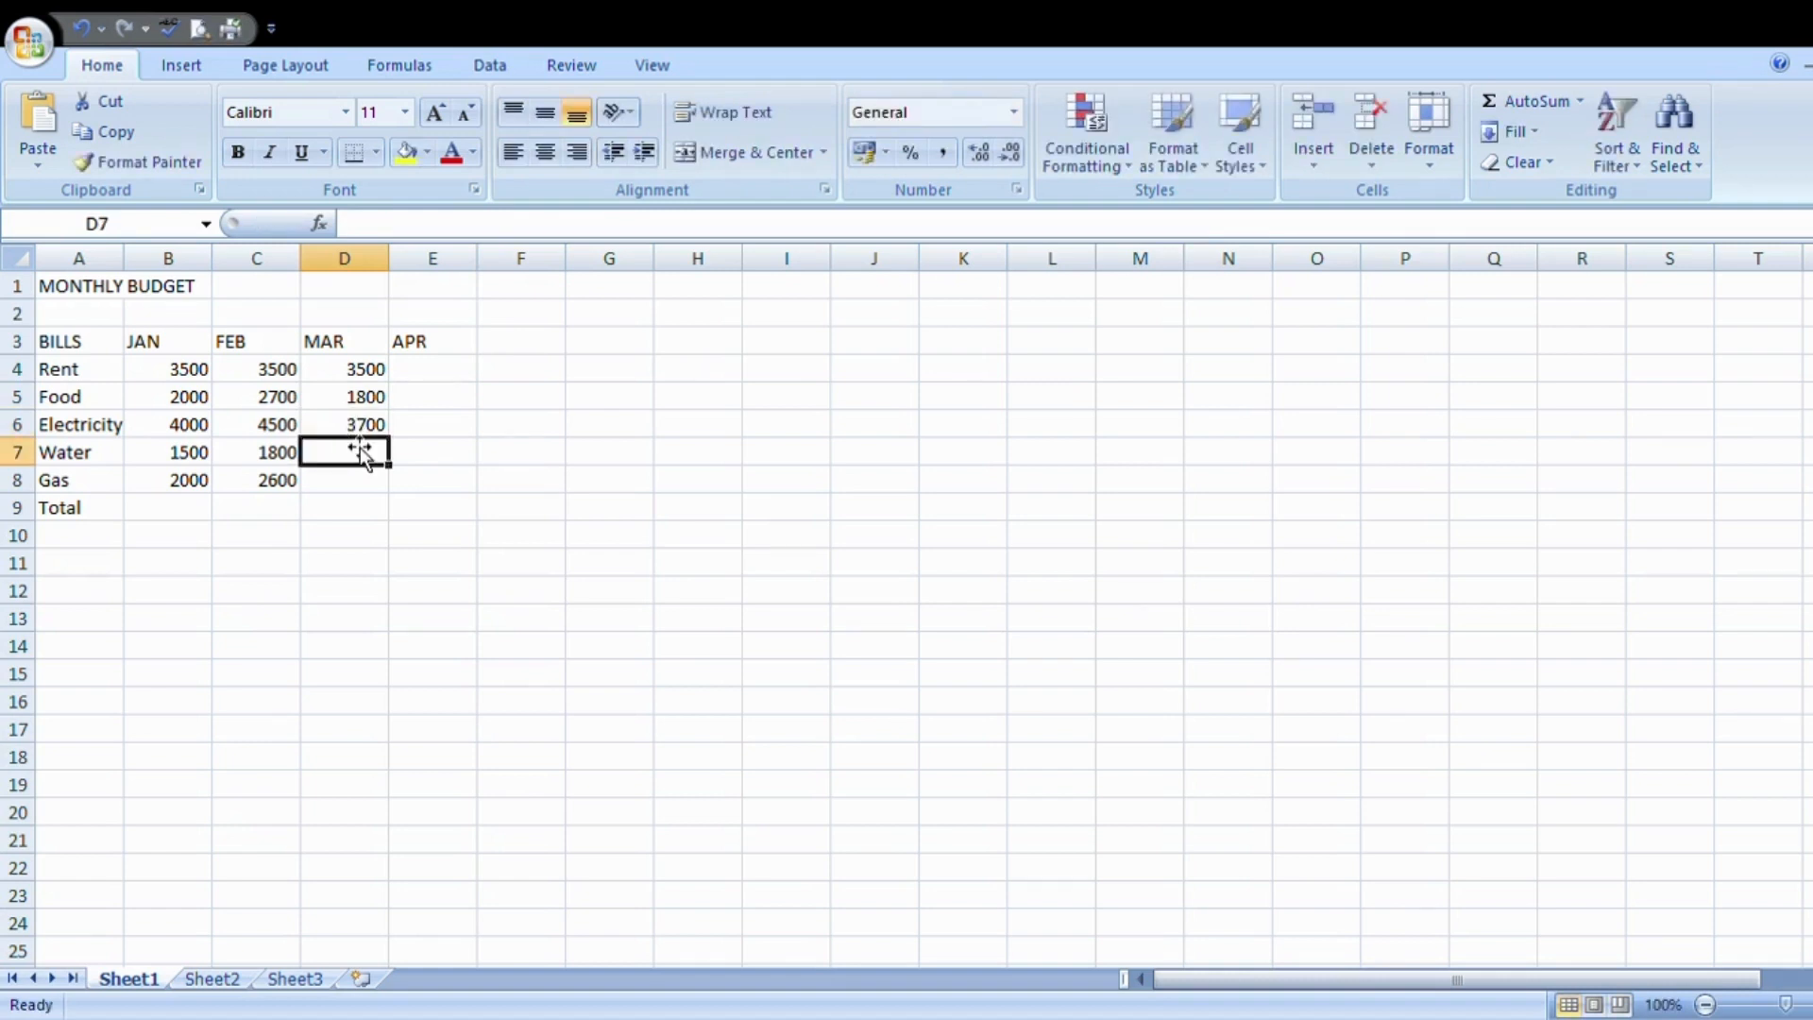
pyautogui.write('259')
pyautogui.press('BackSpace')
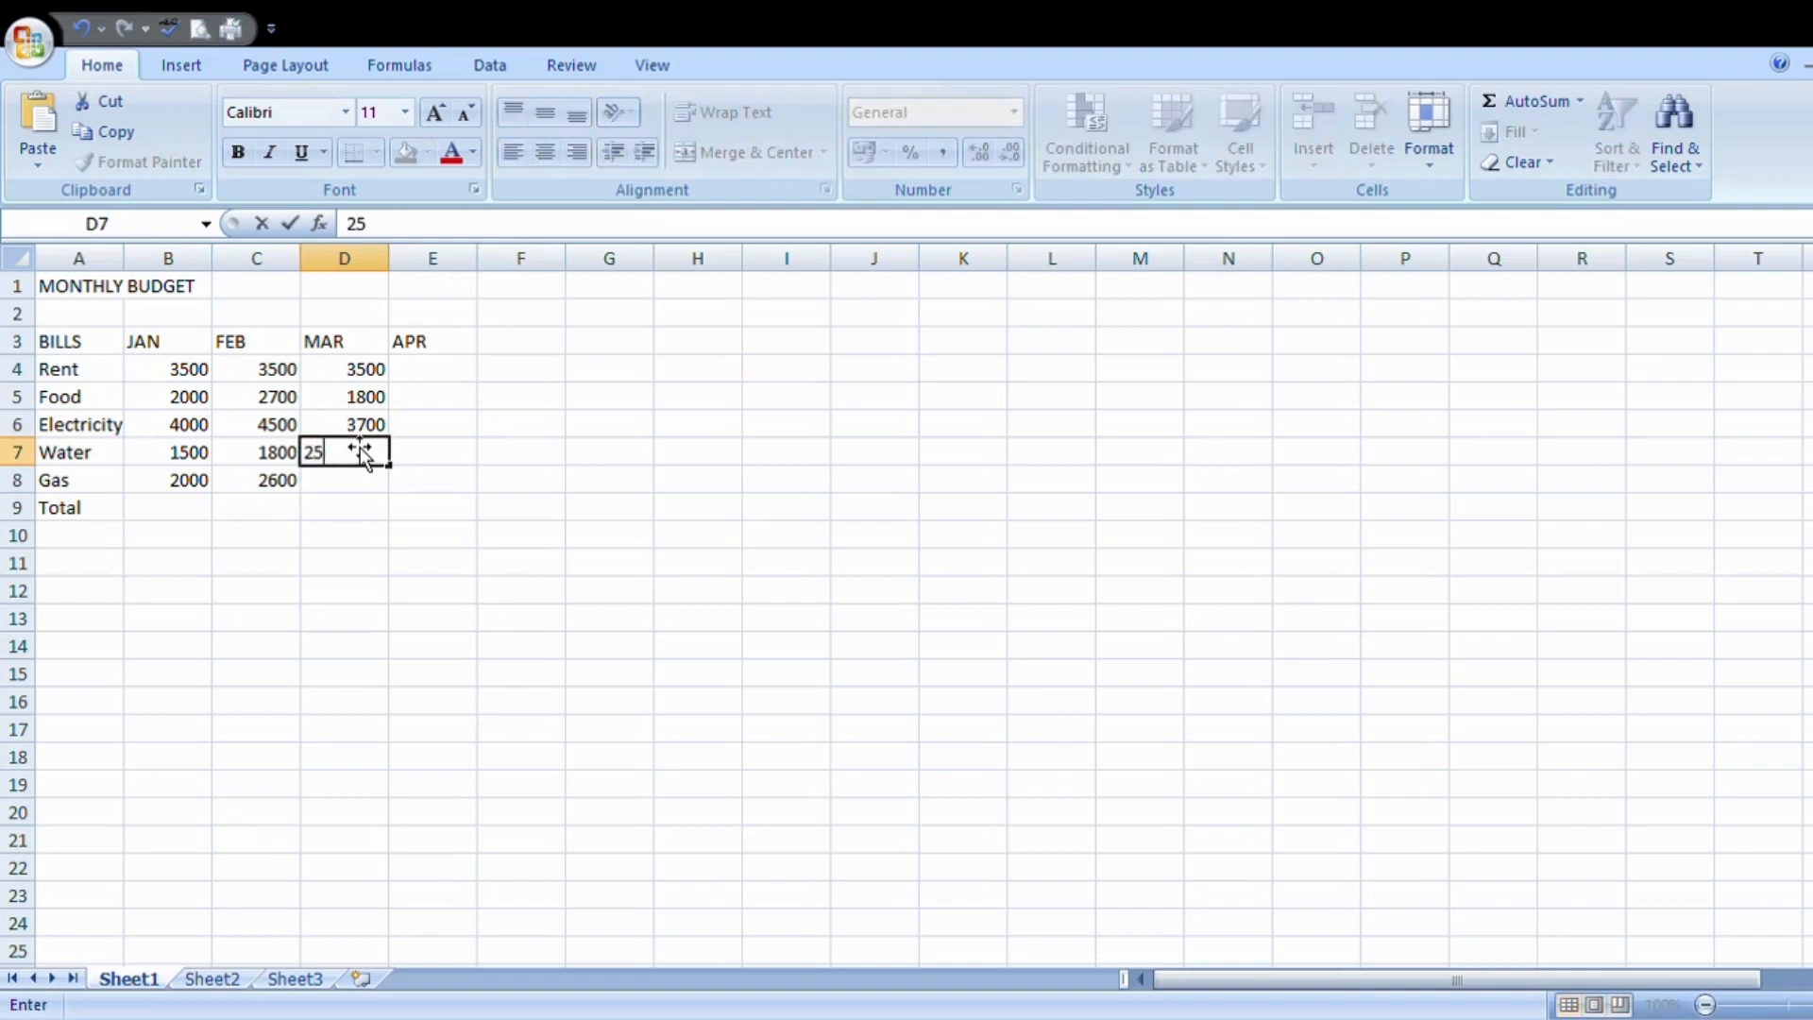
pyautogui.write('00')
pyautogui.press('Return')
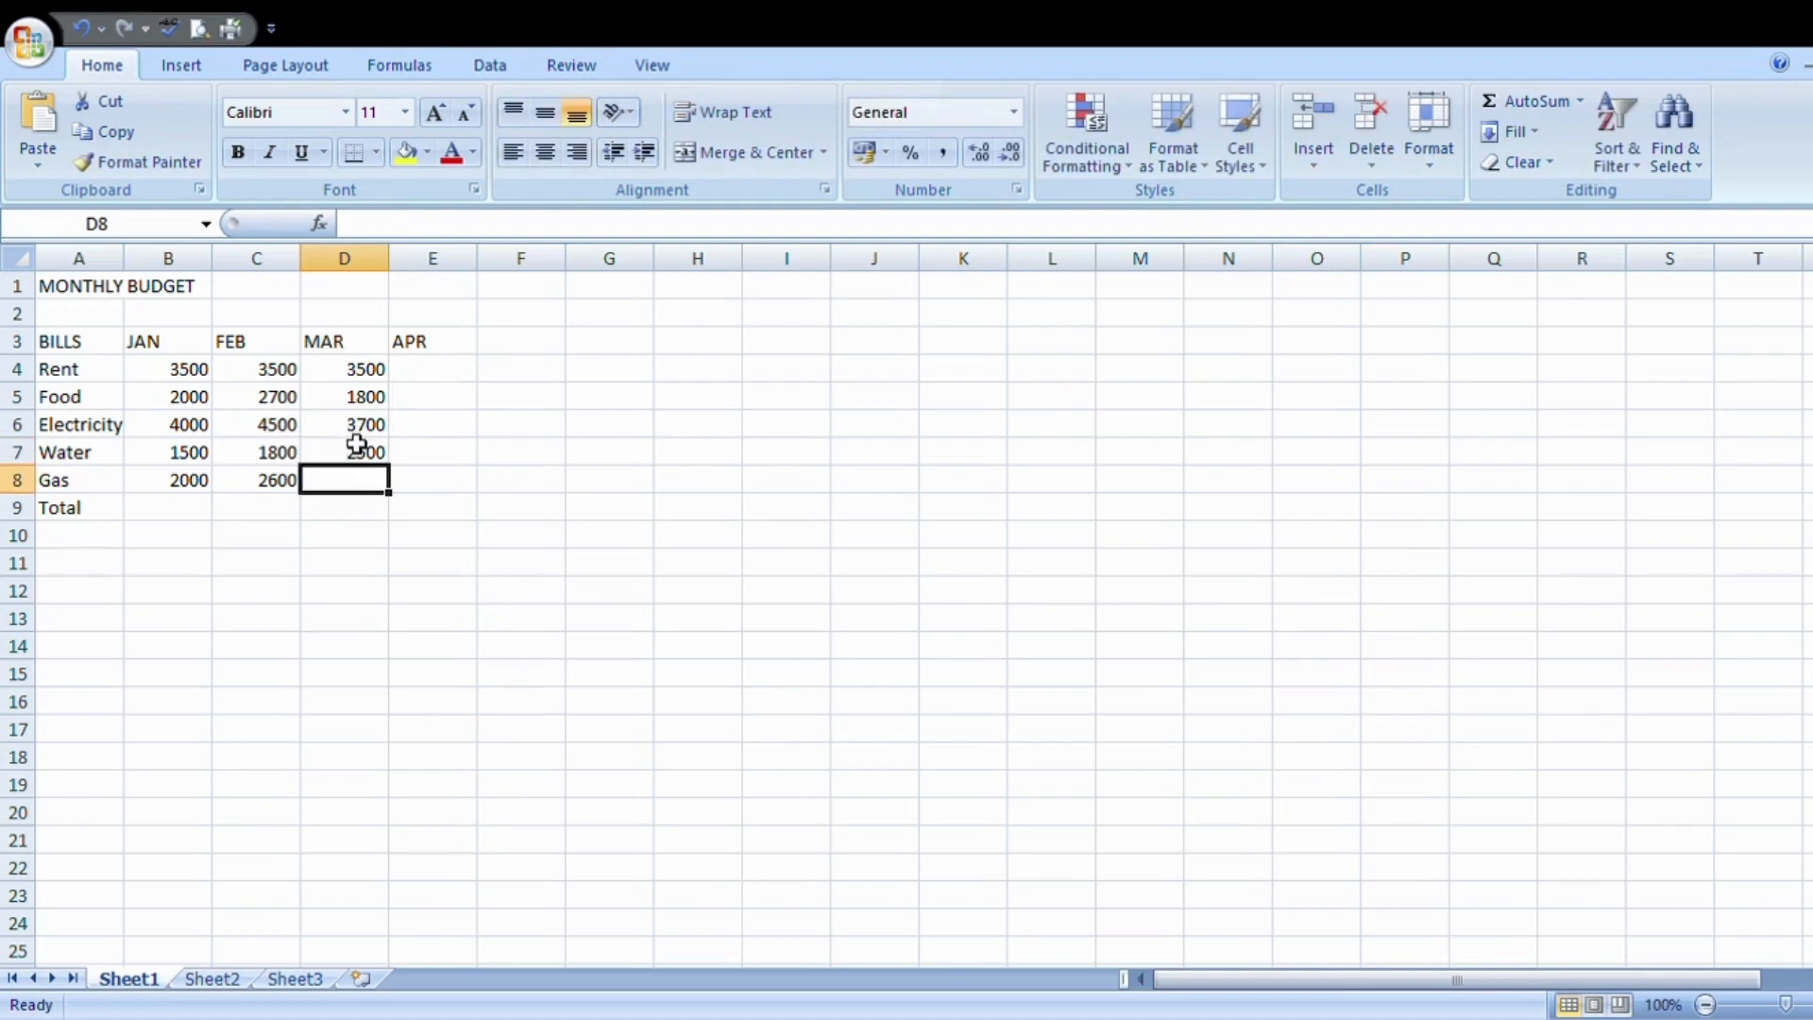
pyautogui.write('1400')
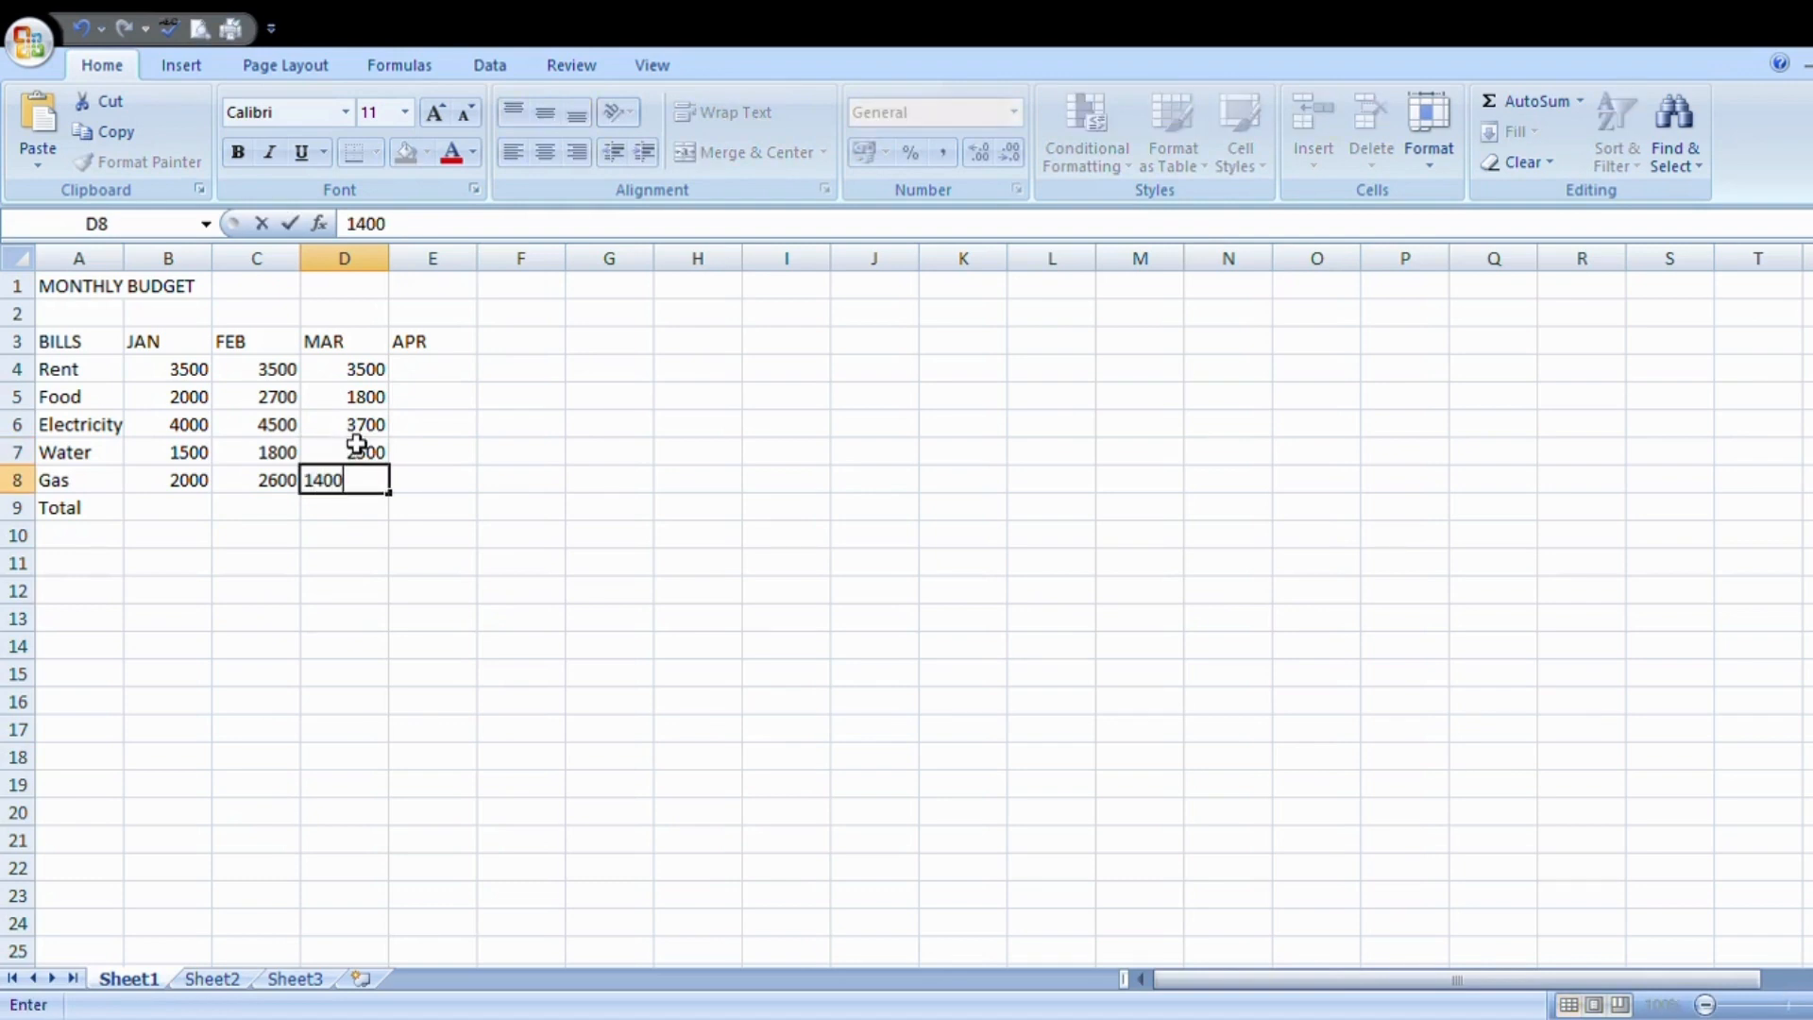
# - Fill in the APR amounts: Rent 3500, Food 2500, Electricity 4000, Water 2000 and Gas 1800
pyautogui.click(449, 377)
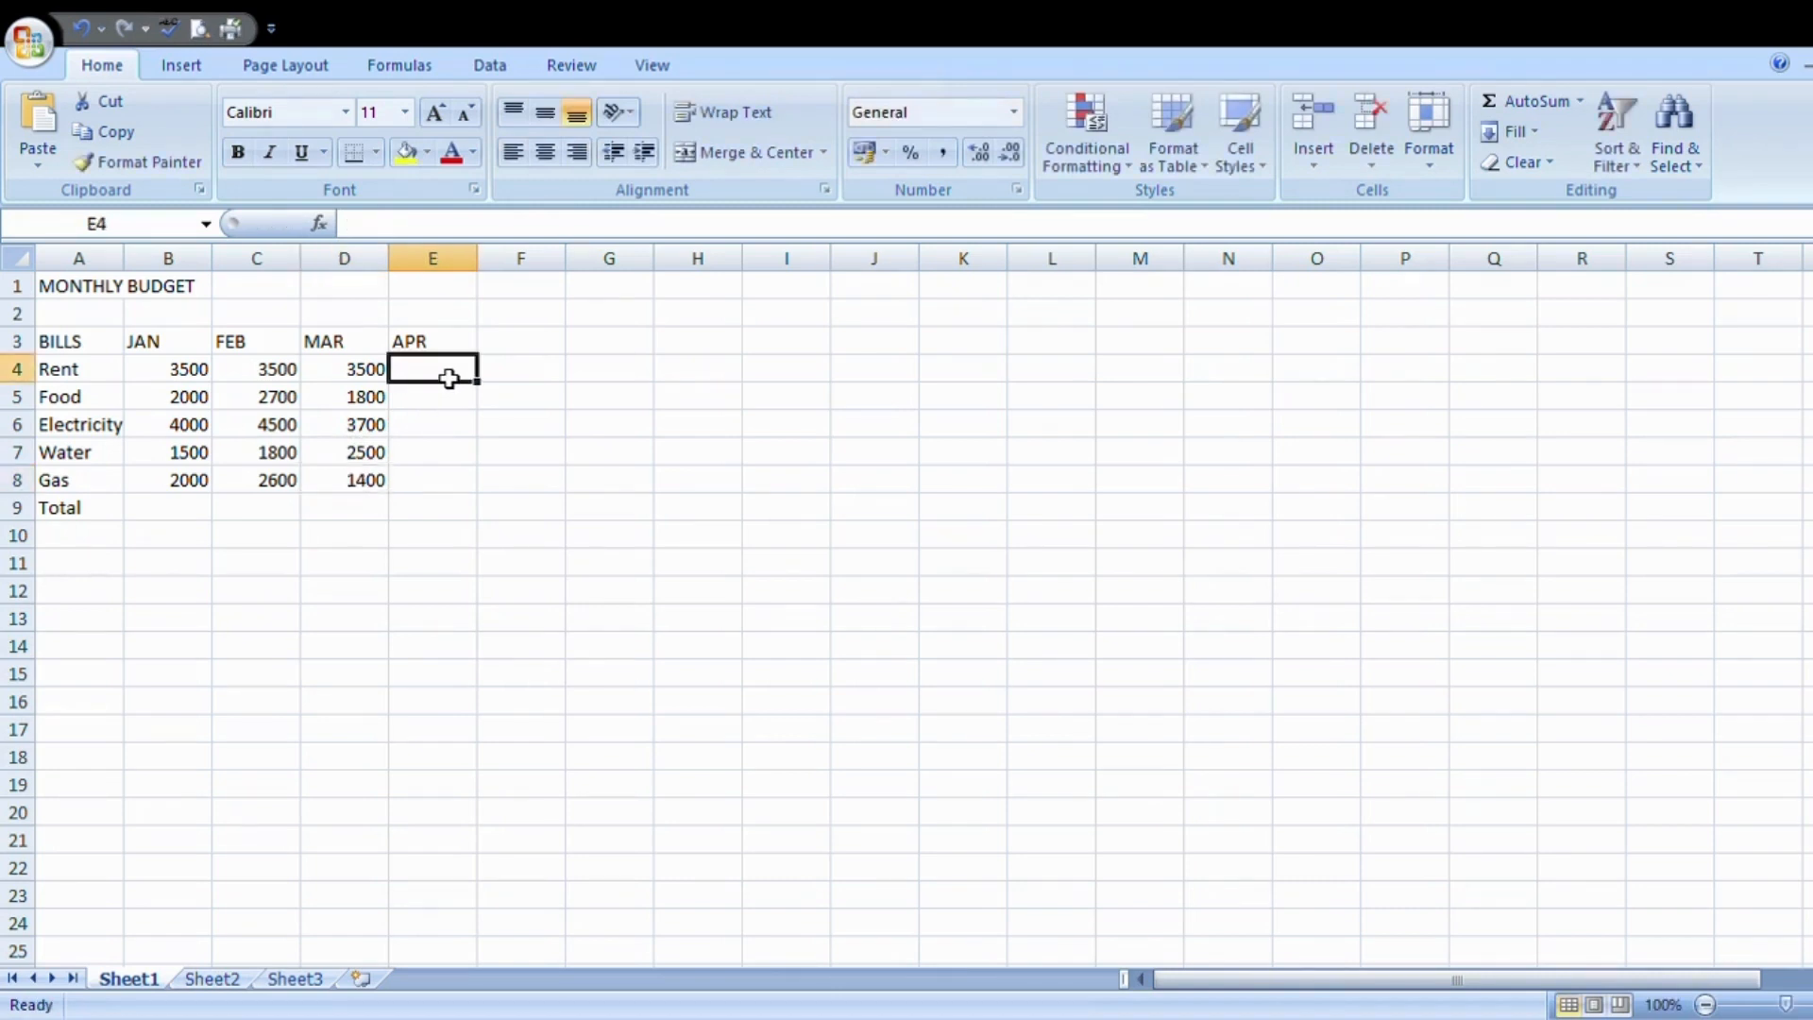
pyautogui.write('3500')
pyautogui.press('Return')
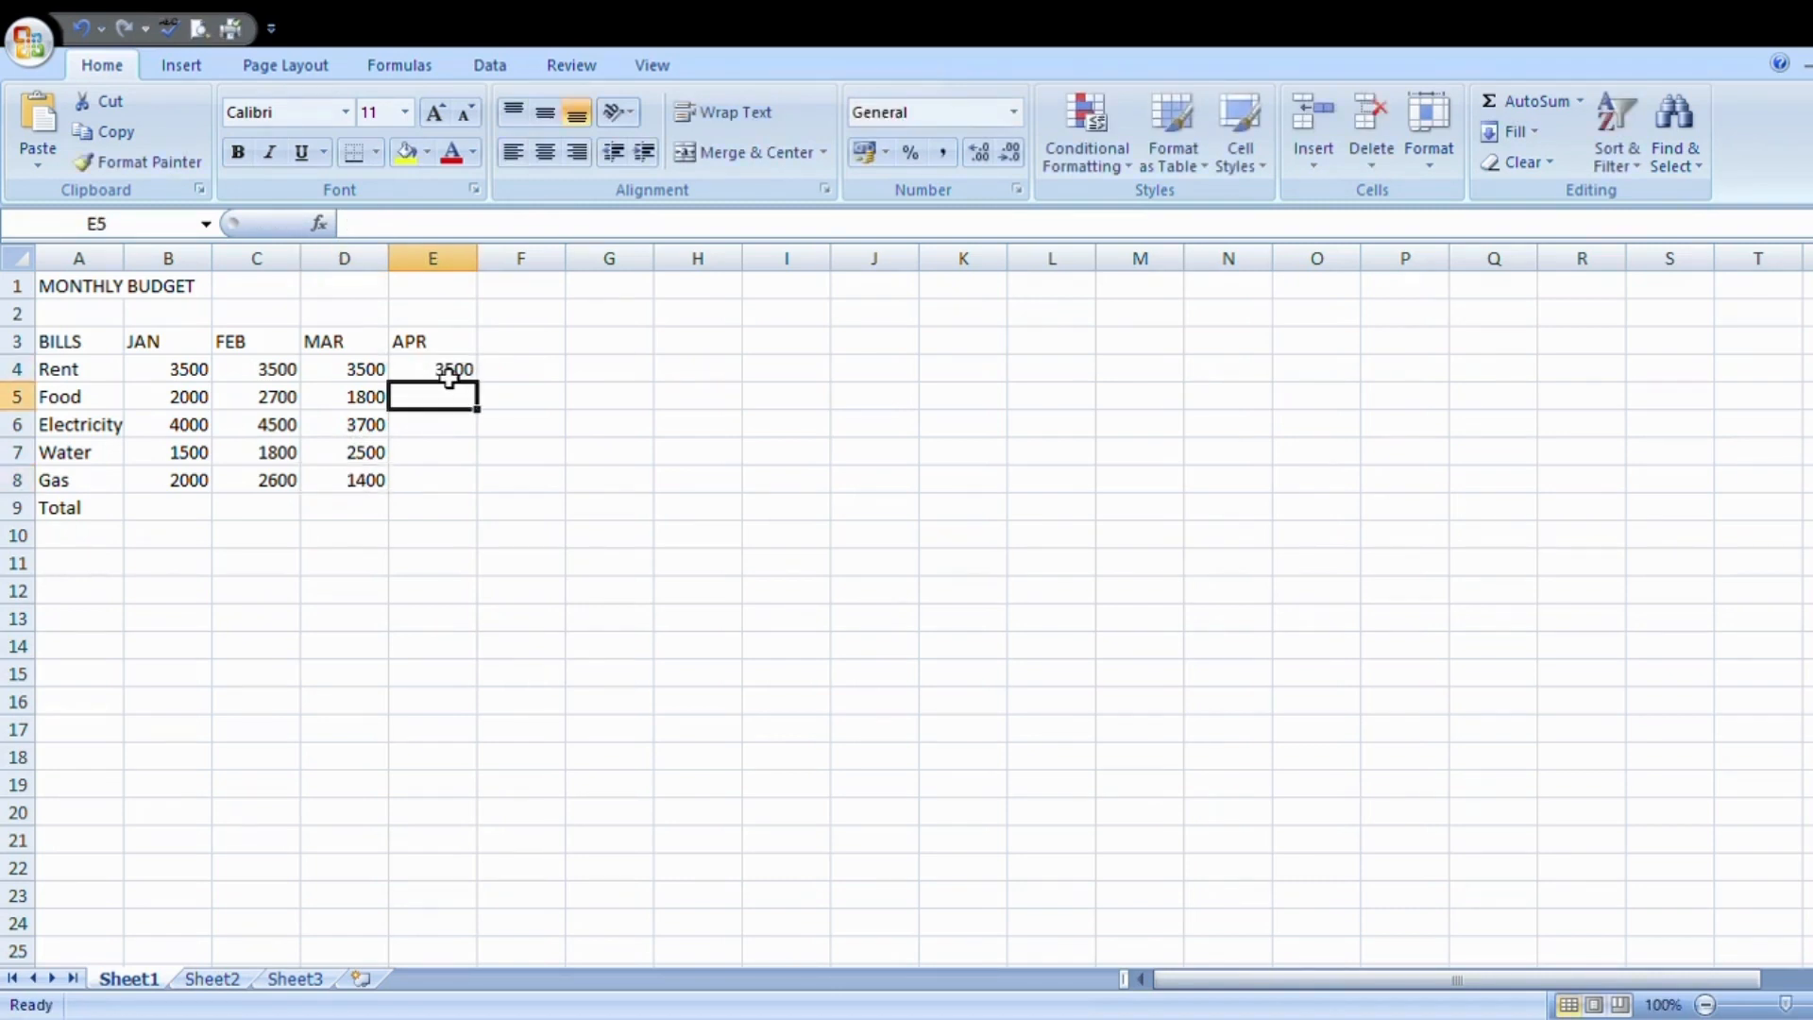
pyautogui.write('2500')
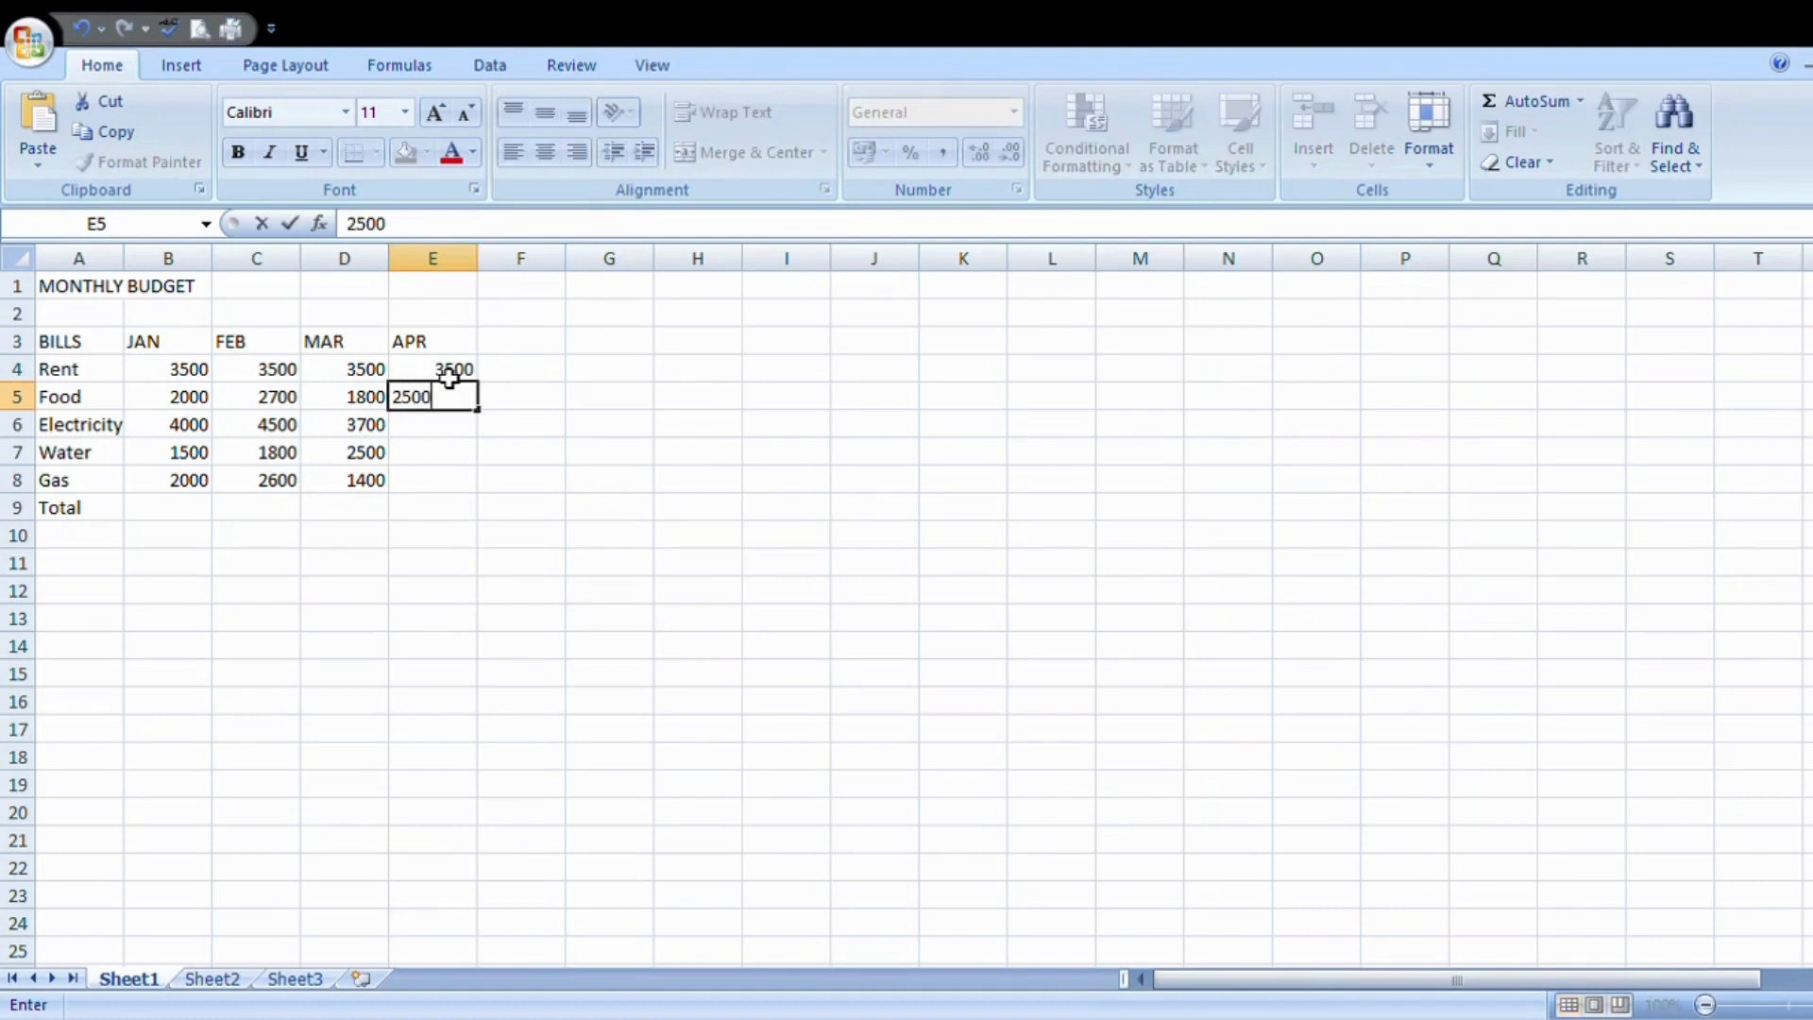
pyautogui.press('Return')
pyautogui.write('4000')
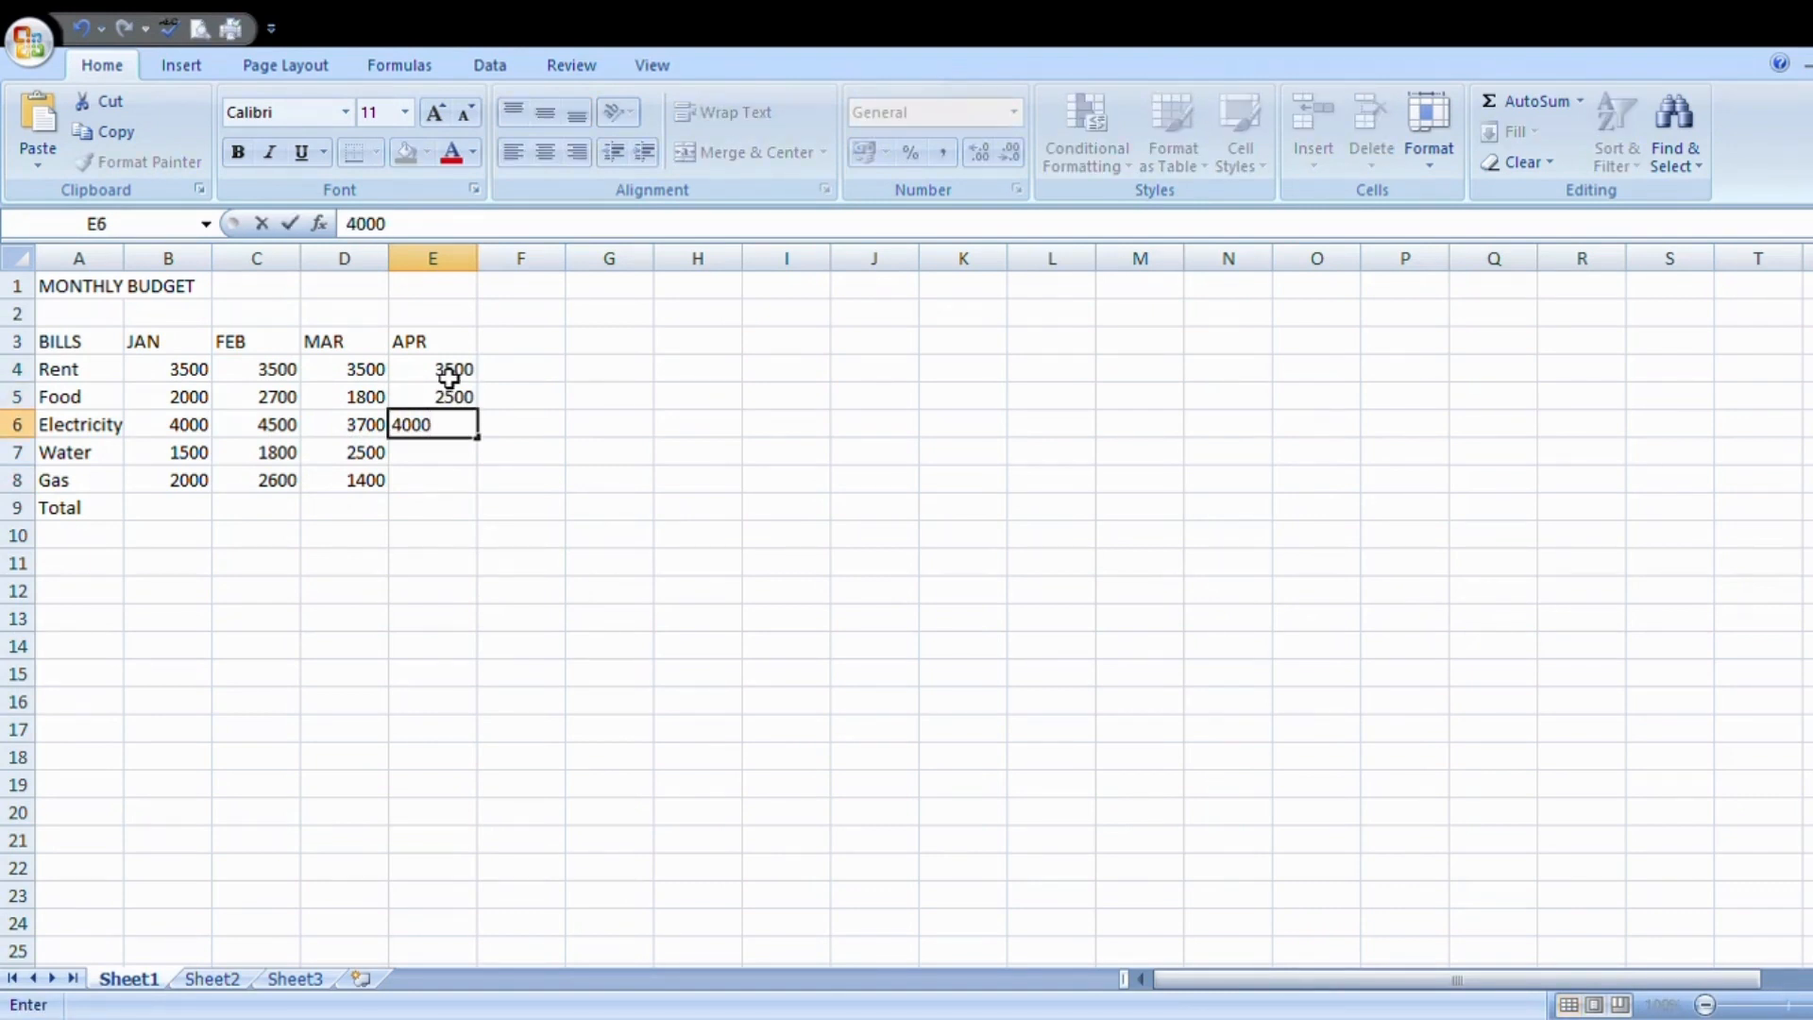
pyautogui.press('Return')
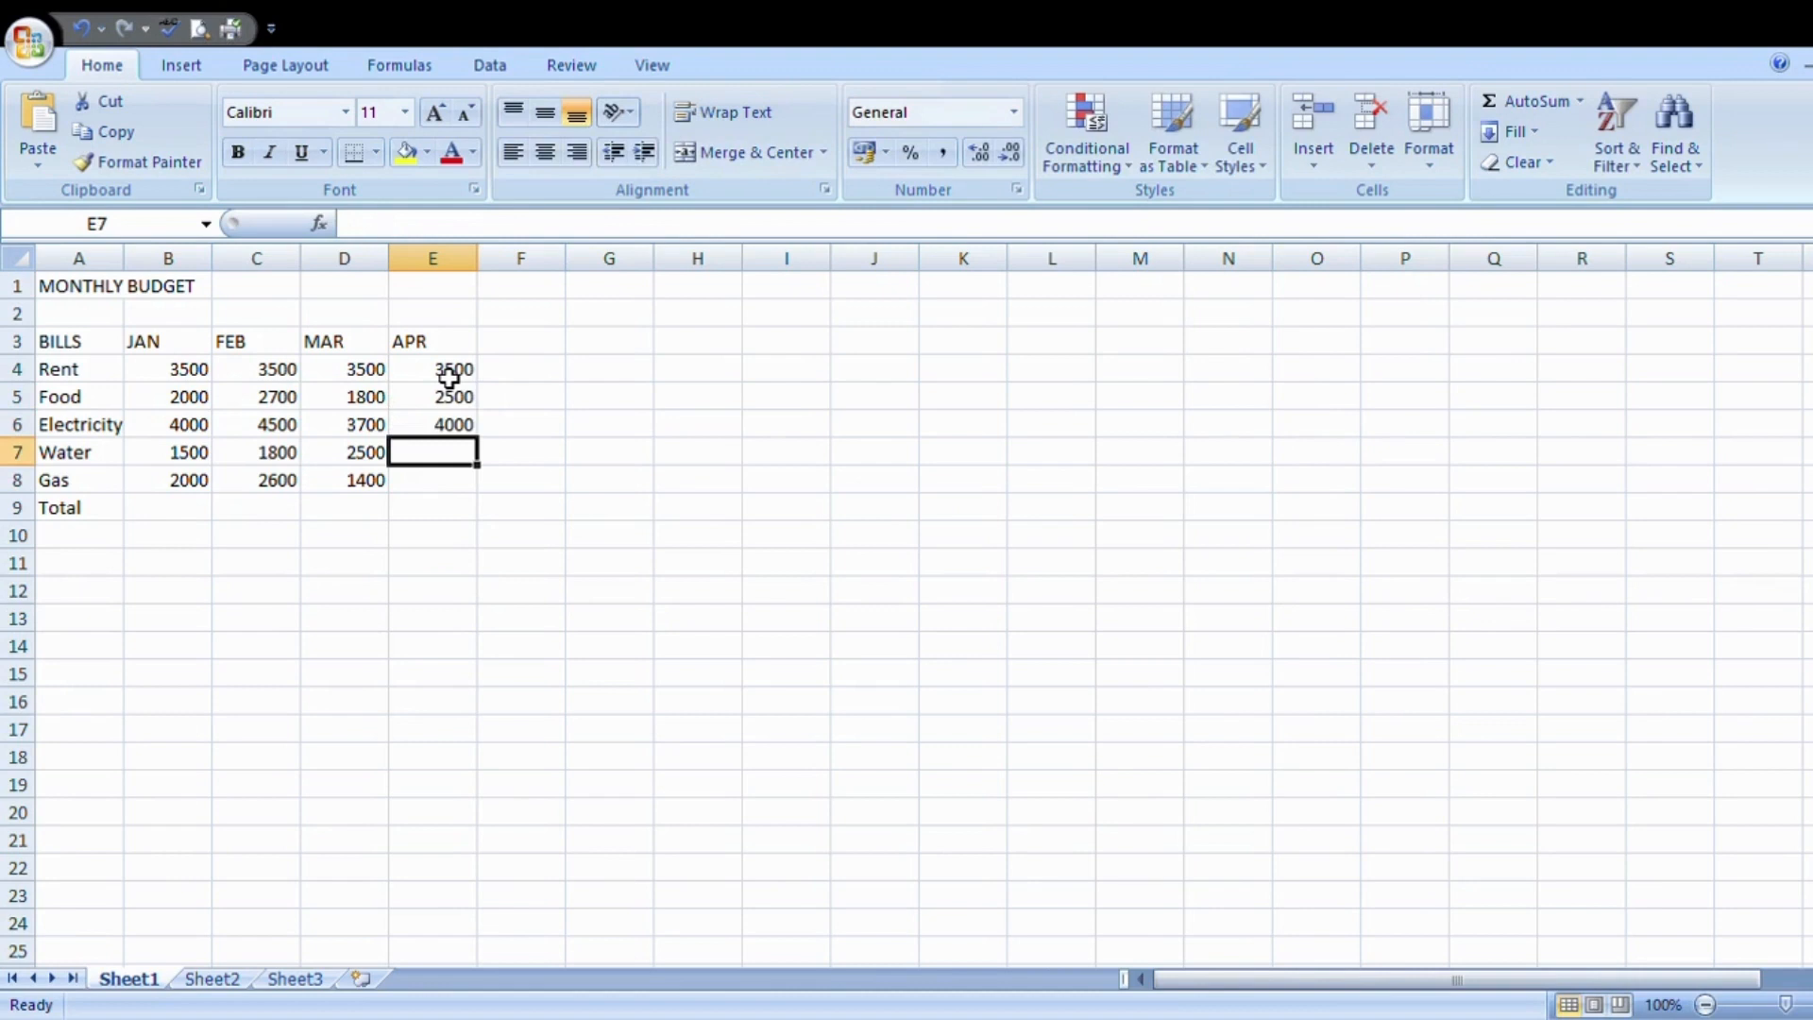
pyautogui.write('2000')
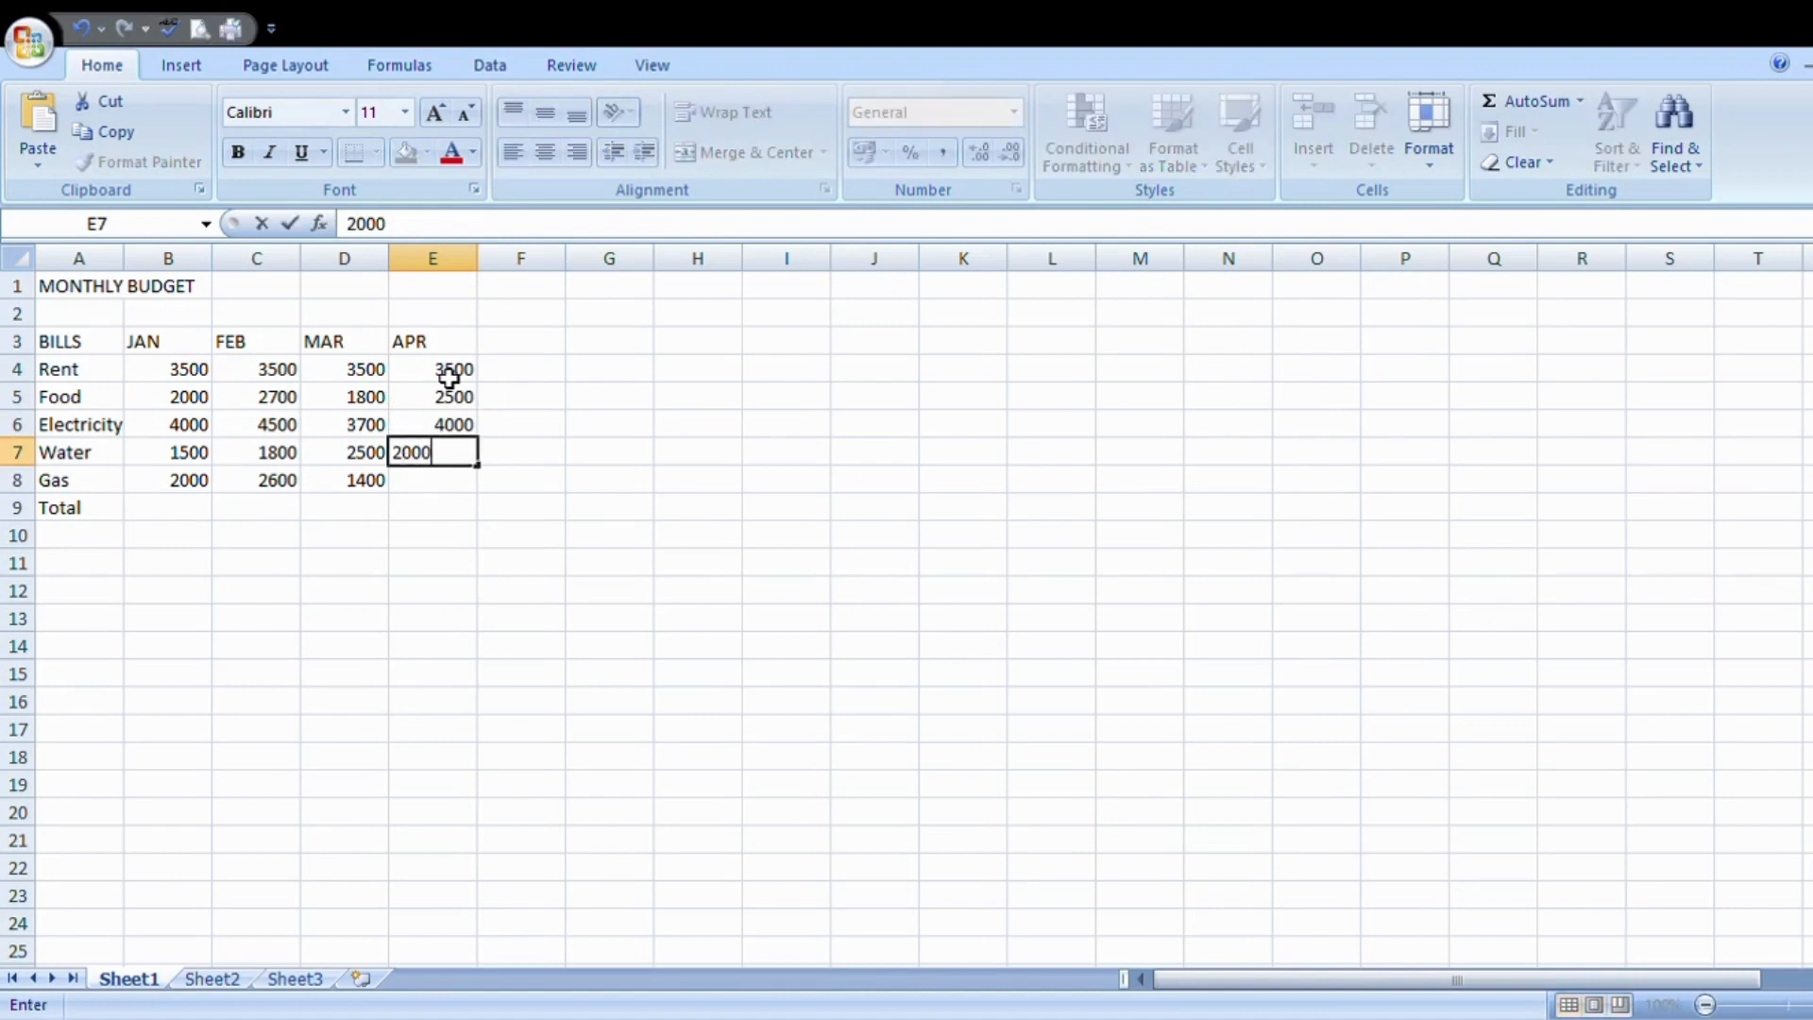
pyautogui.press('Return')
pyautogui.write('1800')
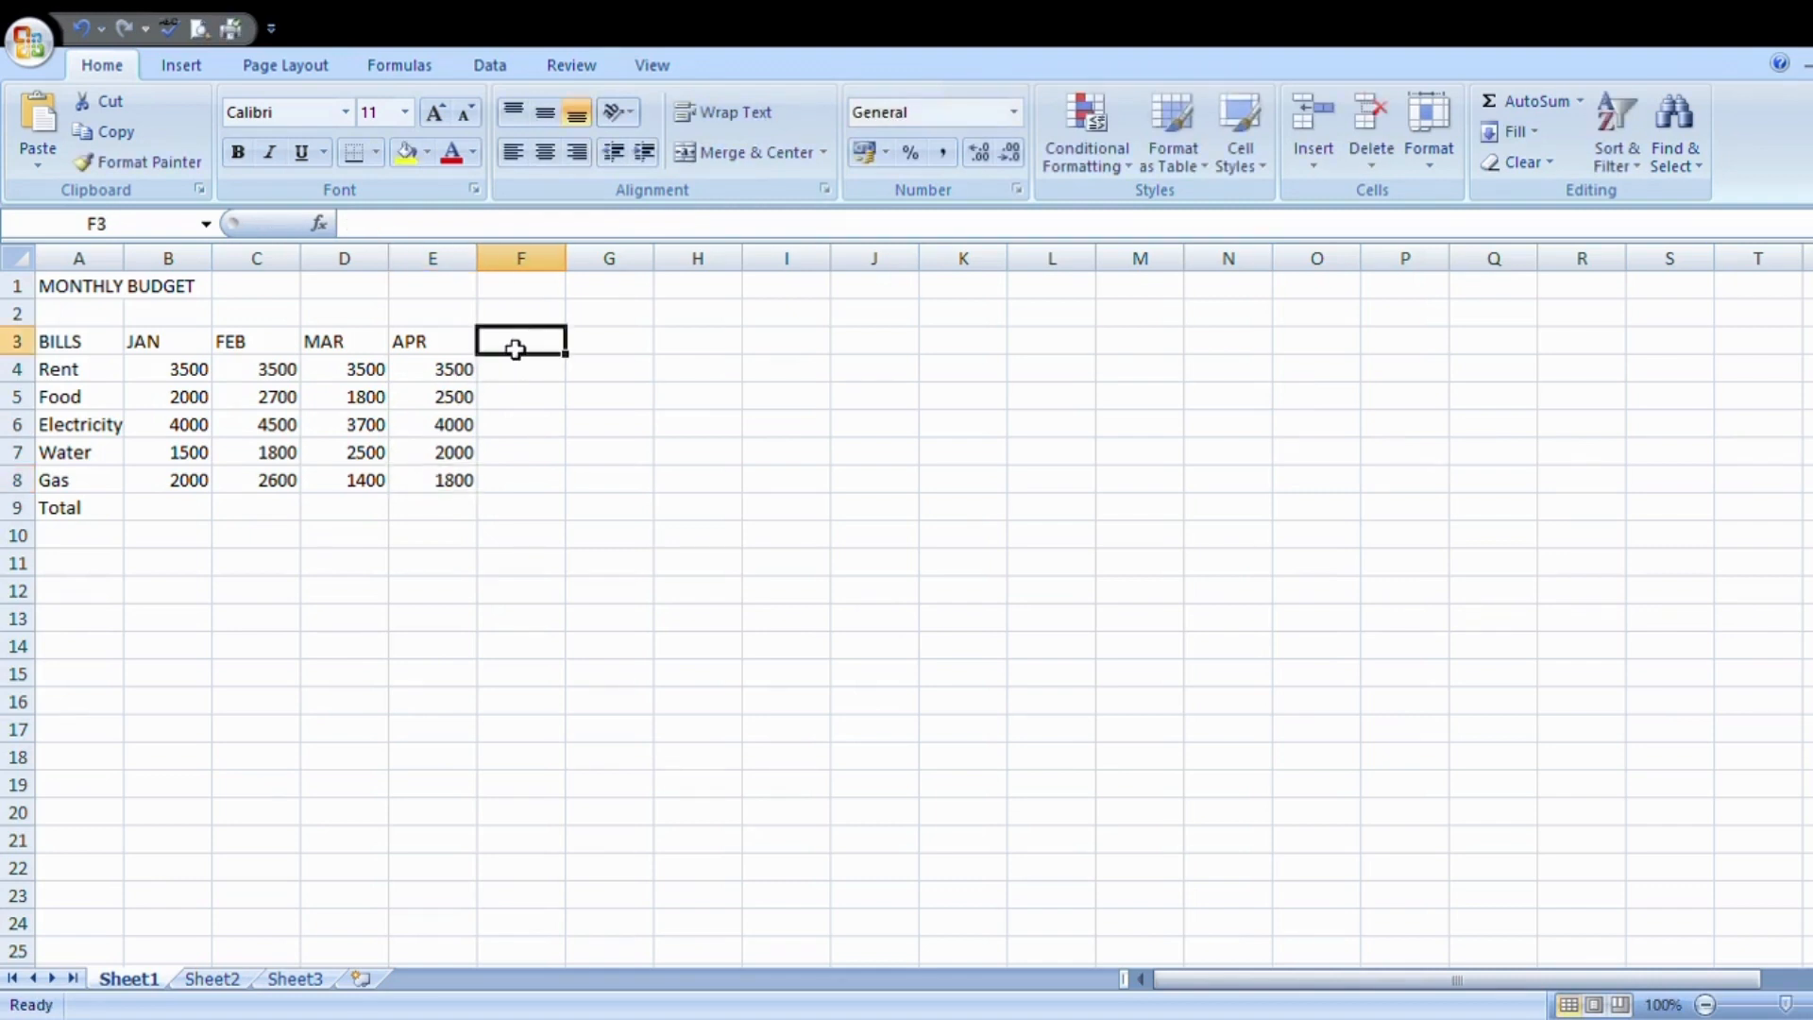
# - Add the column heading TOTAL in cell F3, beside the APR heading
pyautogui.write('TOT')
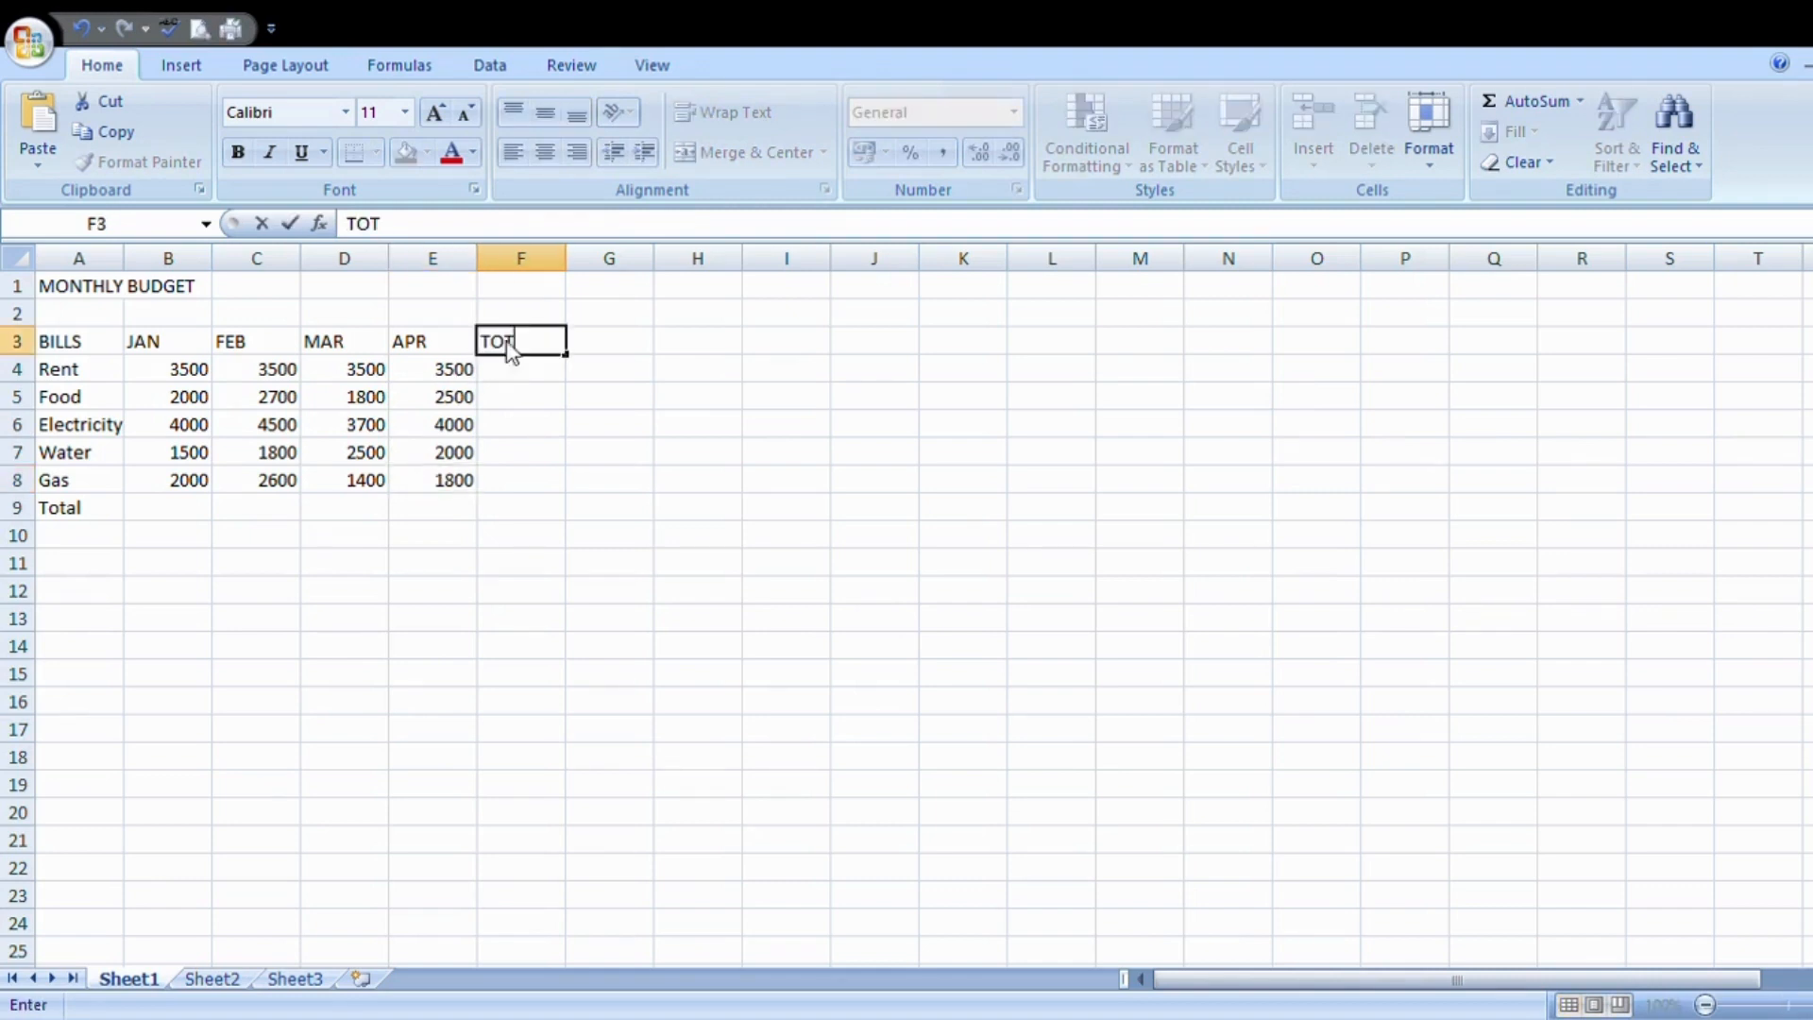
pyautogui.write('AL')
pyautogui.click(341, 647)
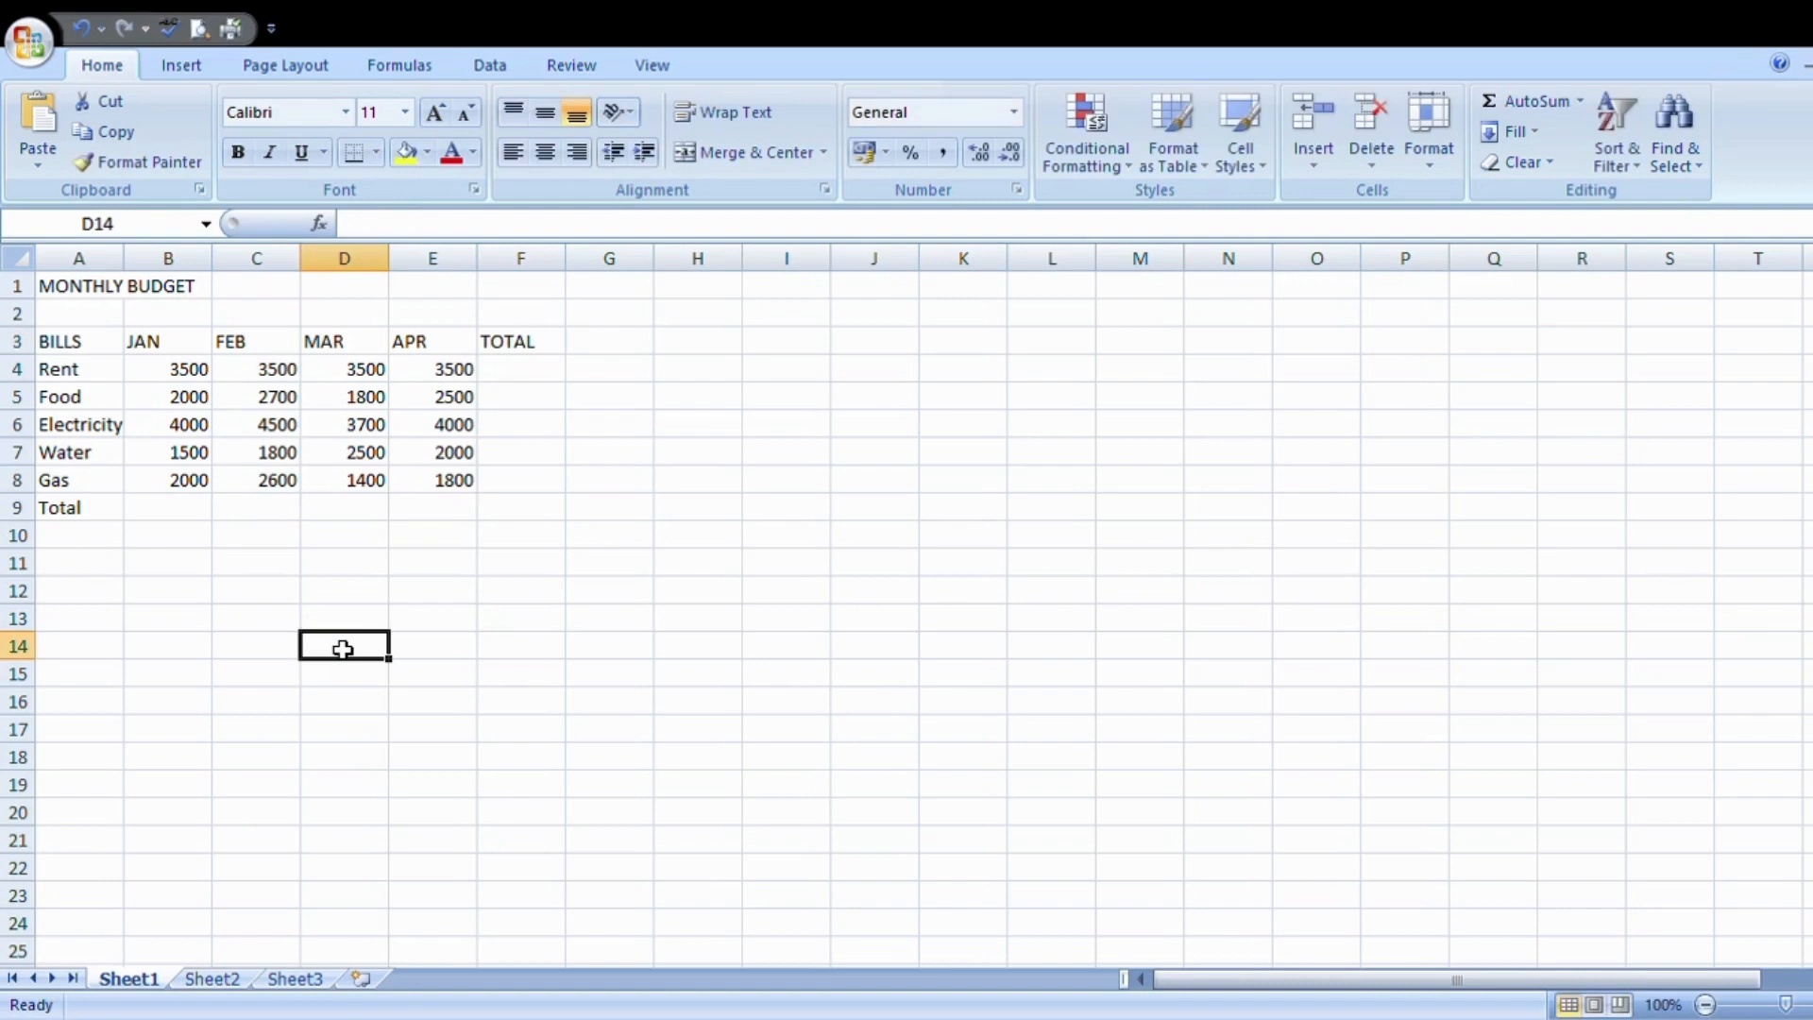